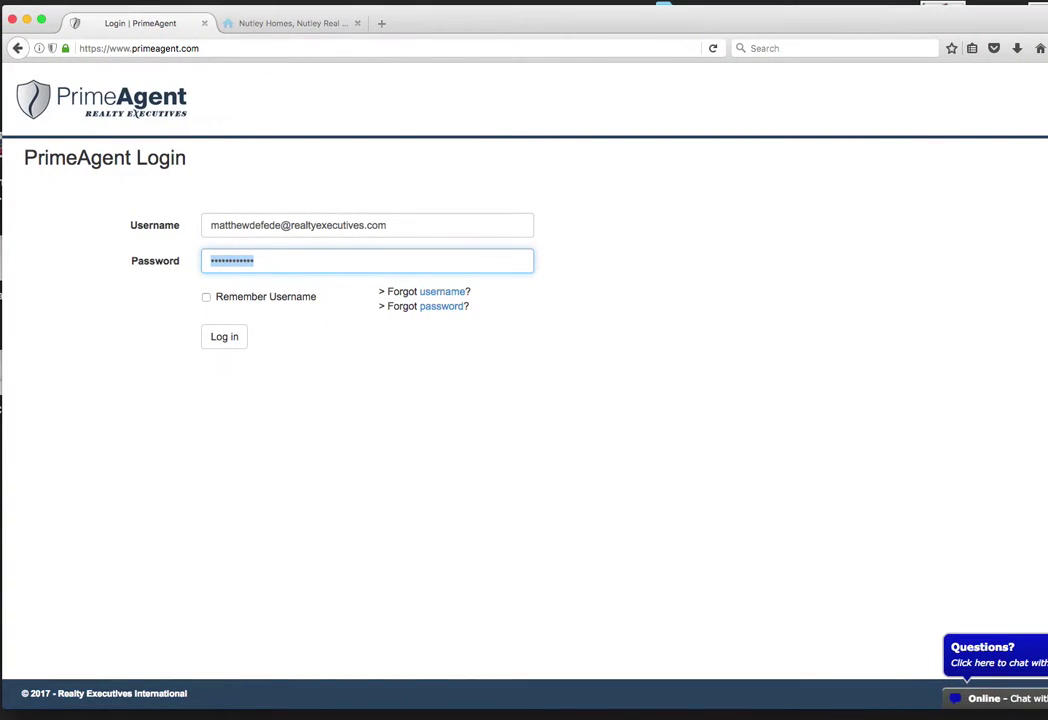
Step: Resize the browser window, then log in to PrimeAgent with the pre-filled username and password
drag(1047, 705, 1040, 692)
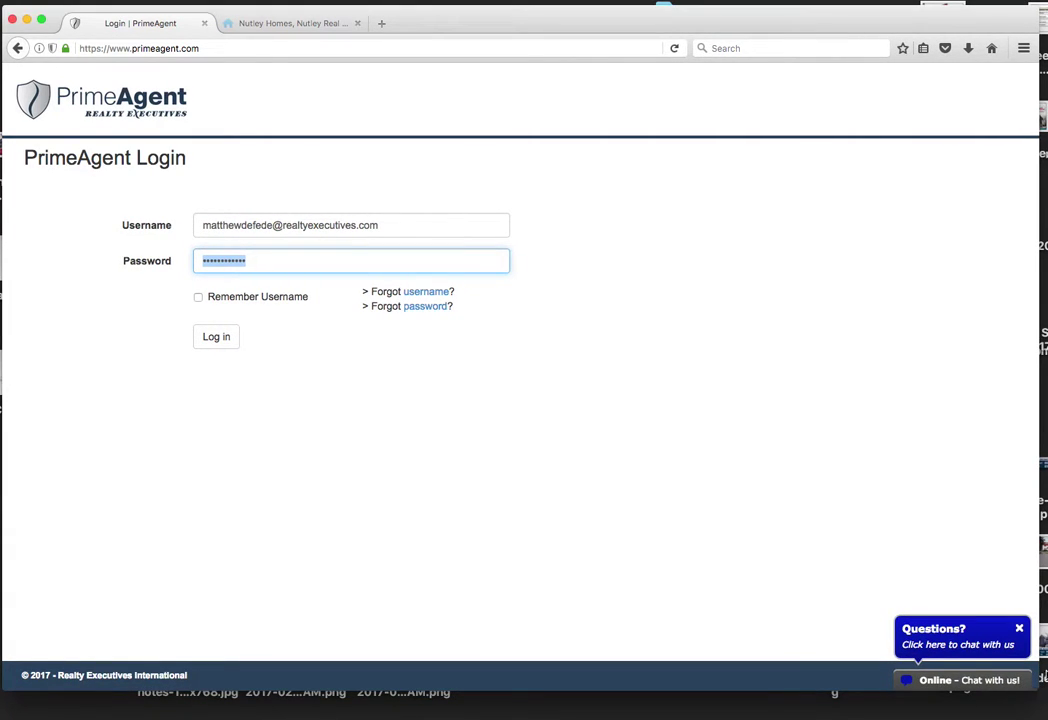
mouse_move(560, 18)
mouse_down()
mouse_move(650, 40)
mouse_move(881, 143)
mouse_move(531, 38)
mouse_move(484, 40)
mouse_move(575, 20)
mouse_up()
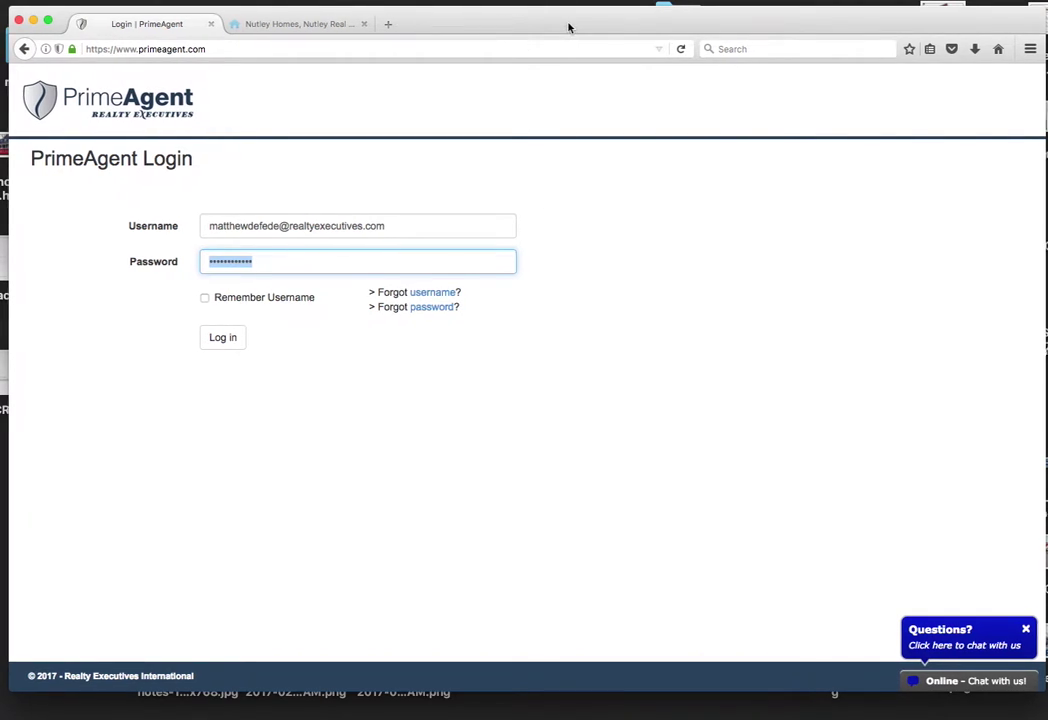
drag(566, 26, 572, 25)
click(231, 339)
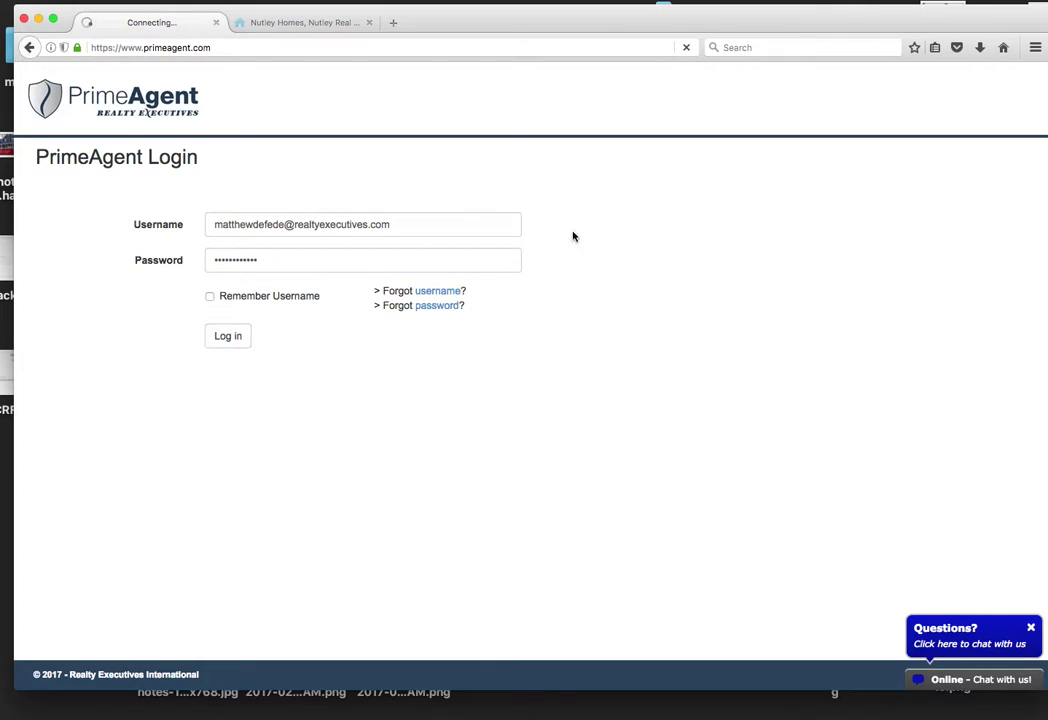
Step: Go to Marketing > Brokerage Website Management and select the Realty Executives Elite Homes brokerage
drag(610, 23, 616, 29)
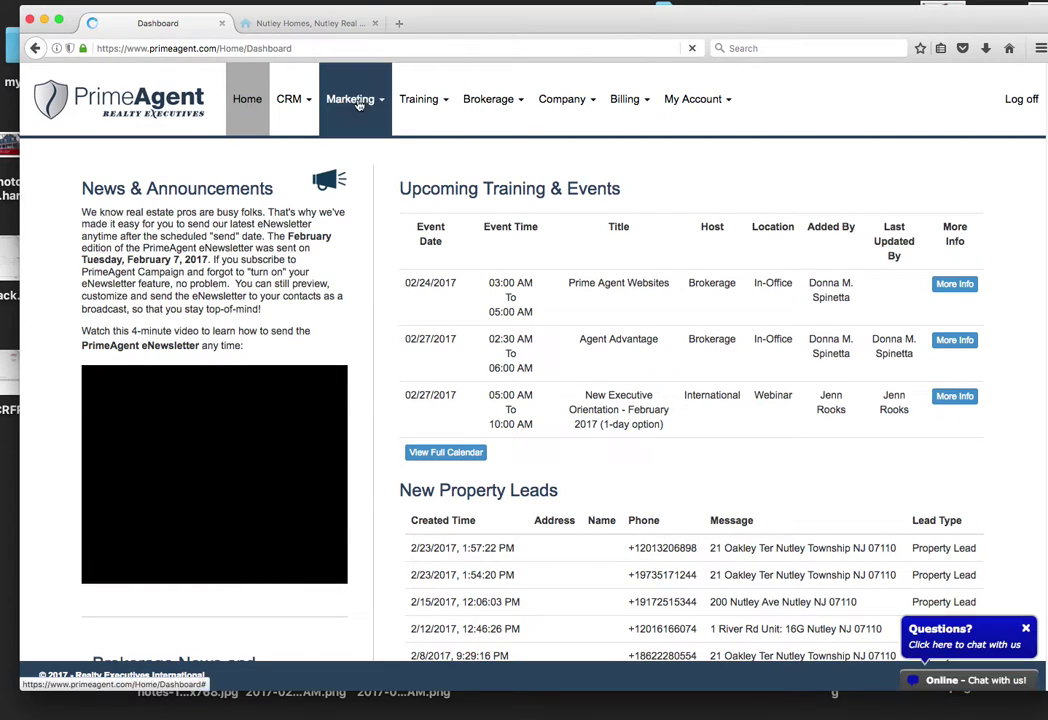
scroll(290, 392, down, 2)
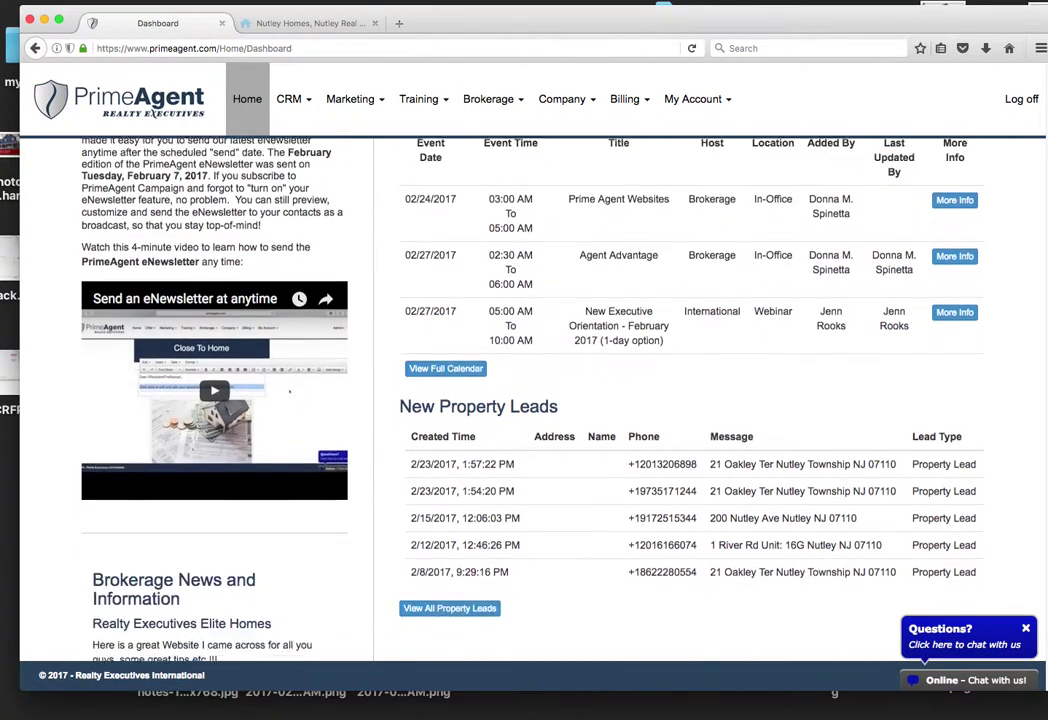
scroll(290, 392, down, 3)
scroll(290, 392, up, 5)
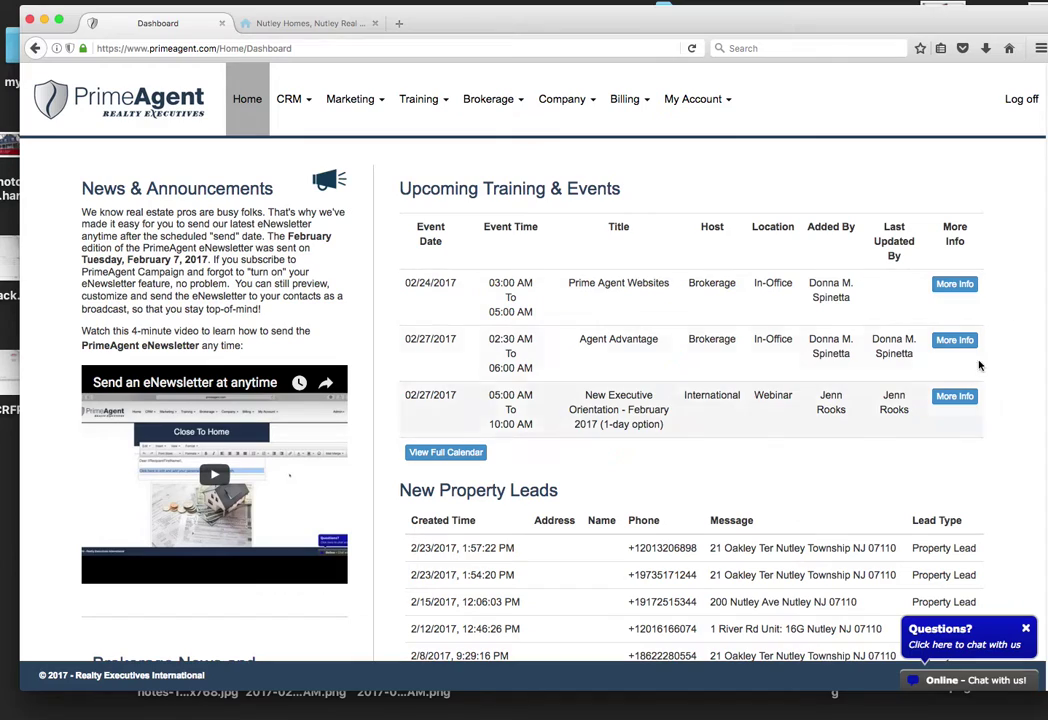
click(350, 99)
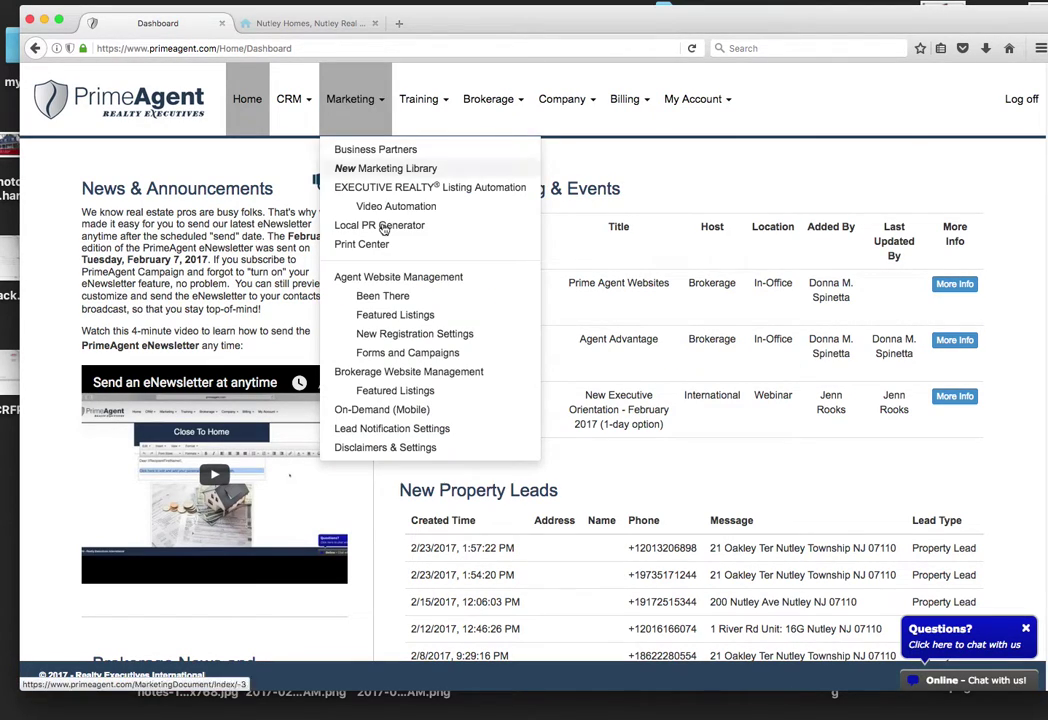
click(411, 373)
click(364, 214)
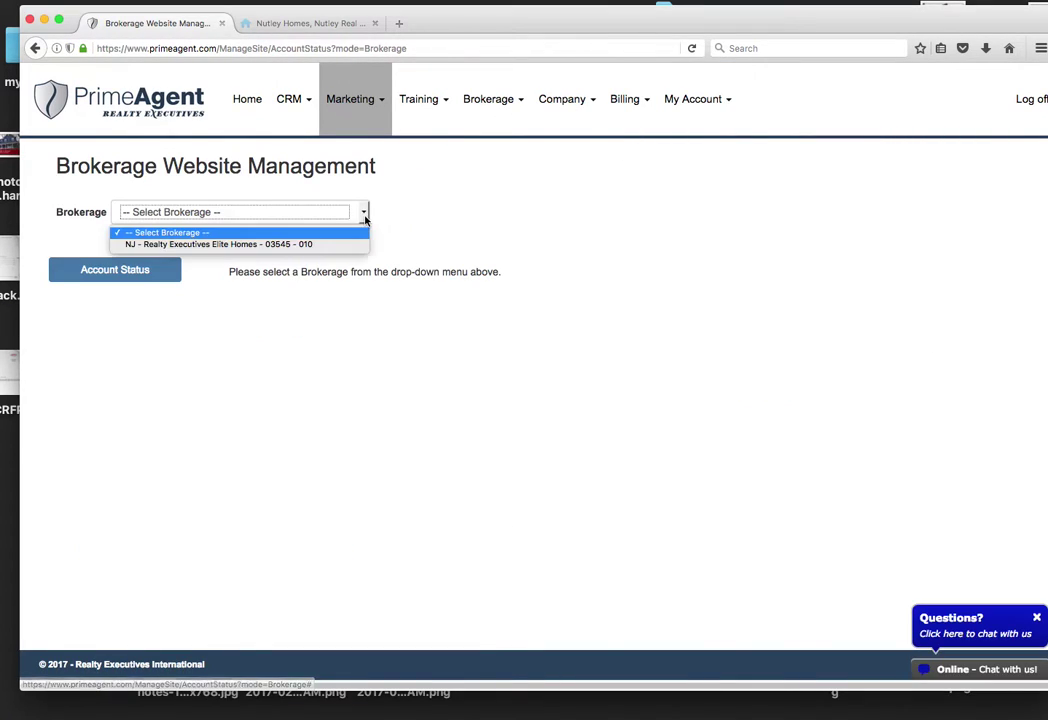
click(303, 244)
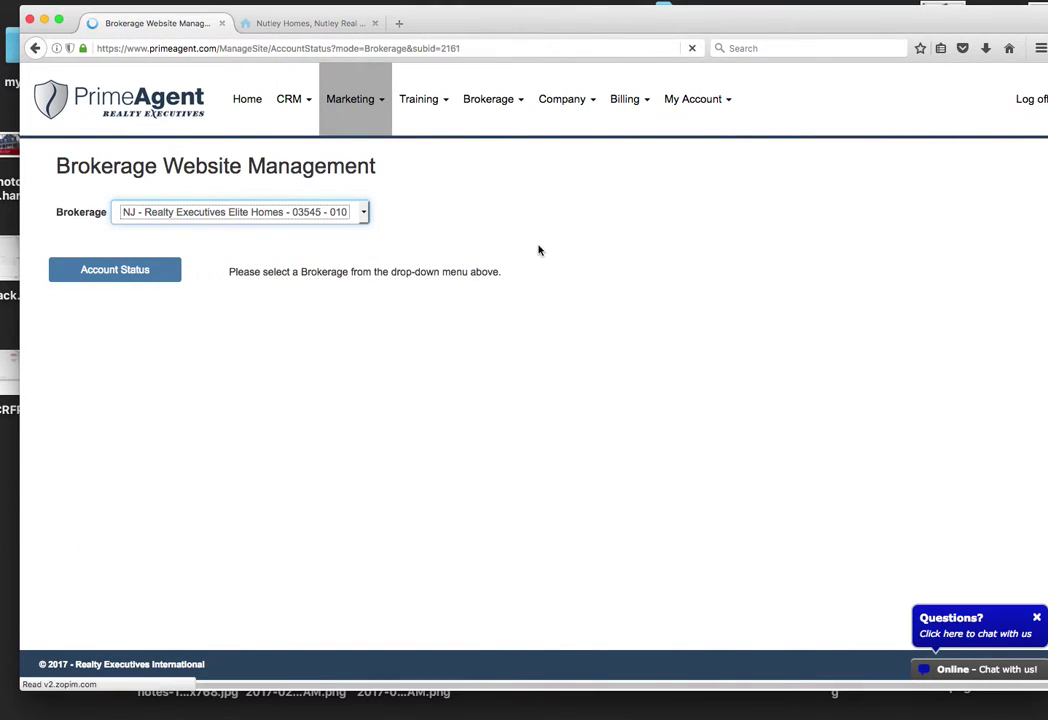
Step: Open the brokerage's Blog Posts list and start a new post
click(115, 366)
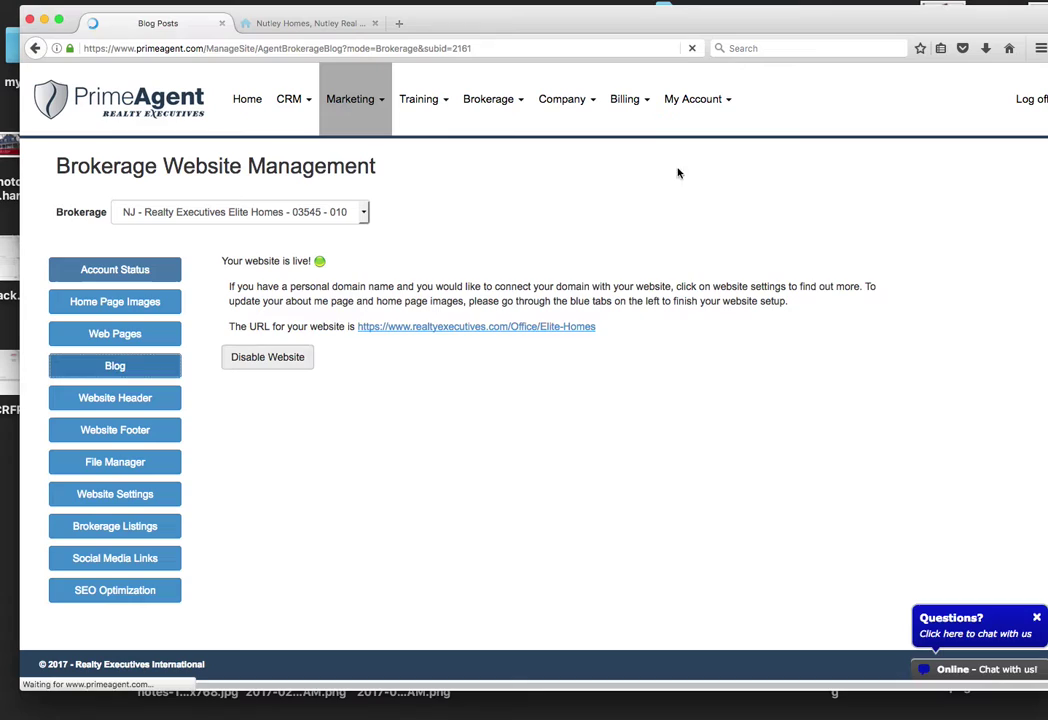
drag(679, 22, 673, 25)
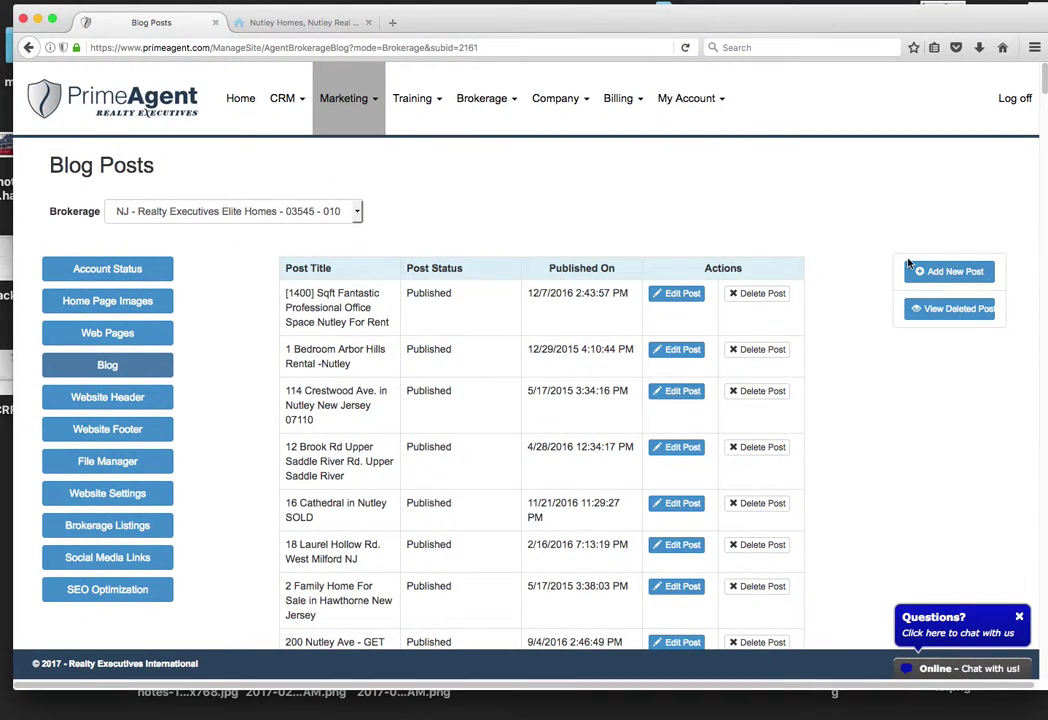
click(966, 279)
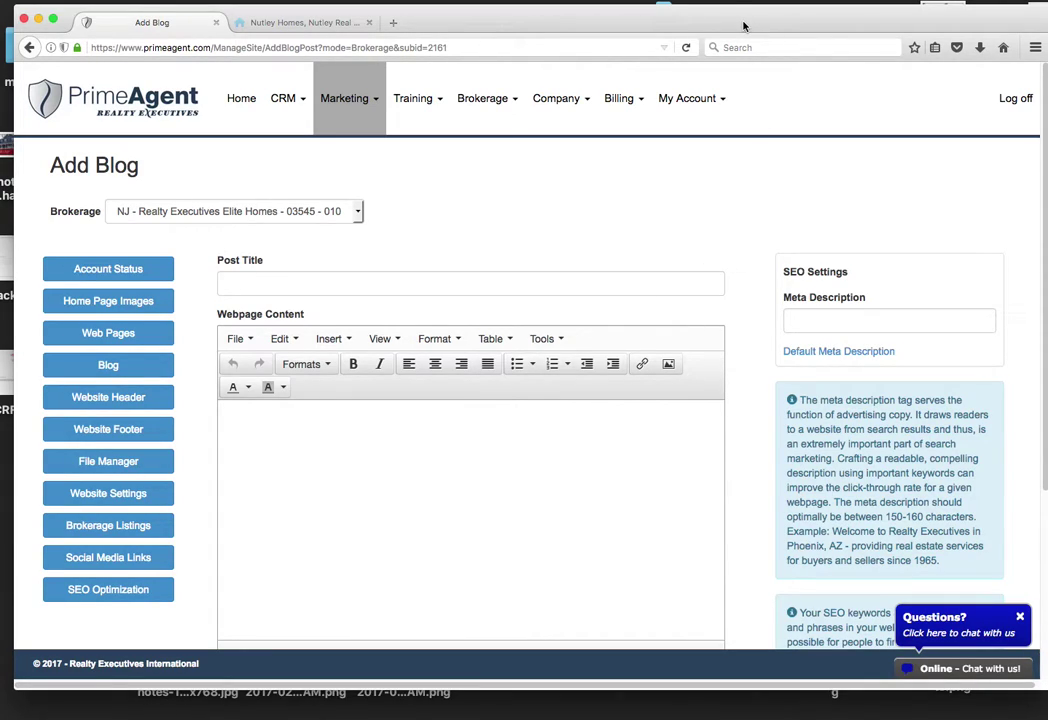
Step: Enter '1 bedroom condo in Nutley NJ For Sale, UNDER 100k!!!!' as the Post Title
drag(743, 26, 757, 23)
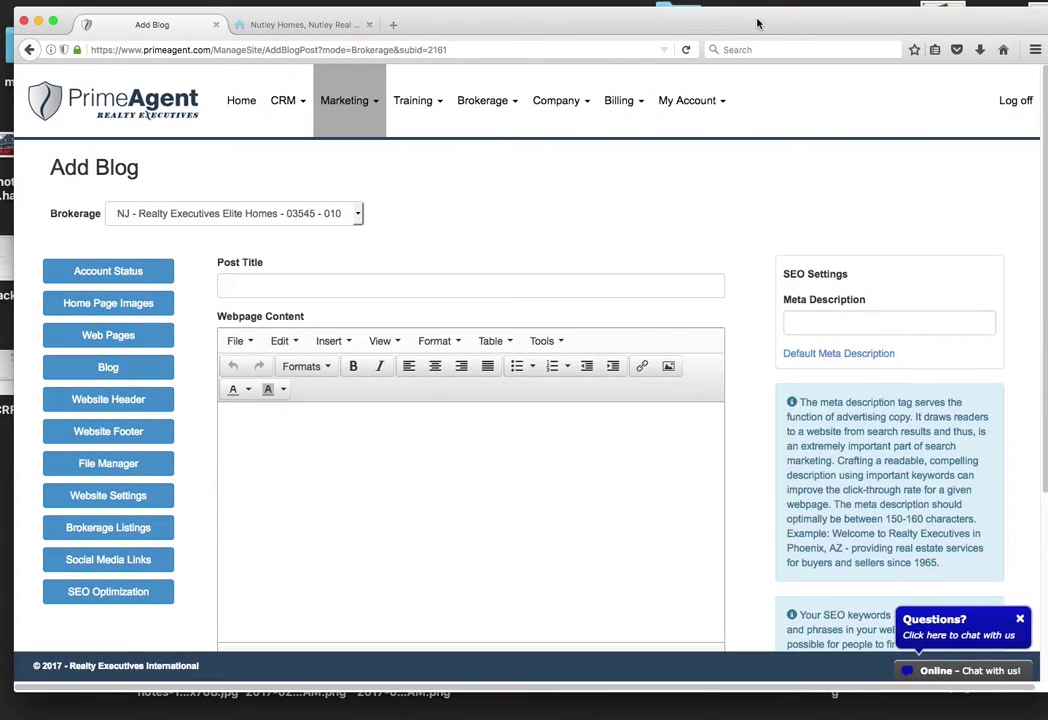
click(617, 287)
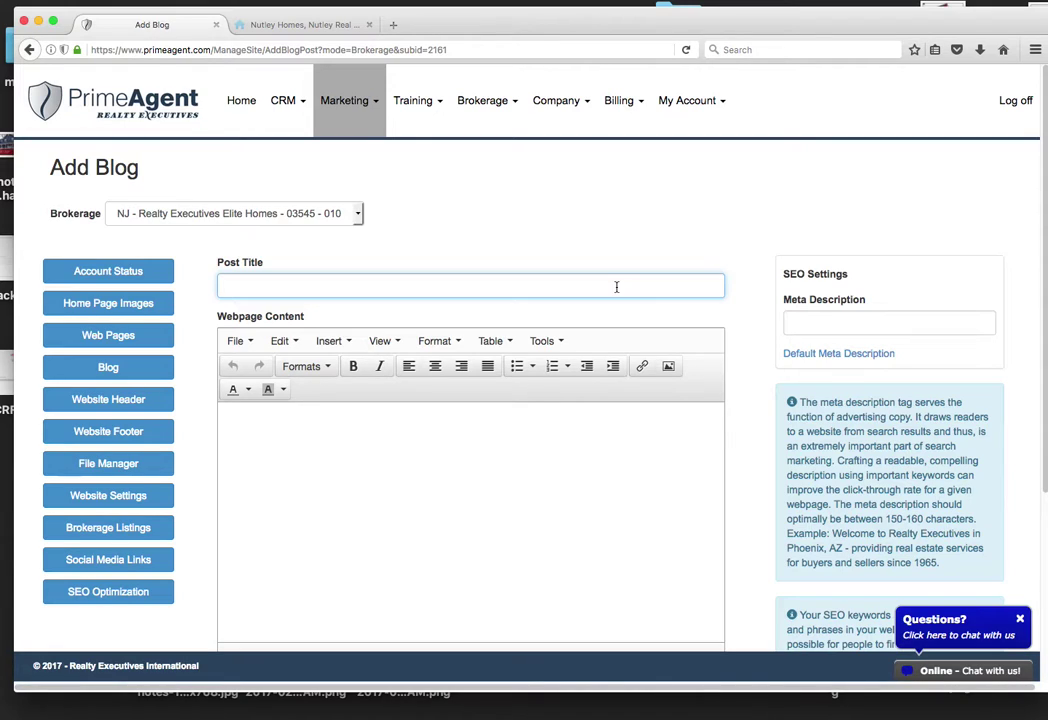
text(bedroom condo in Nutle)
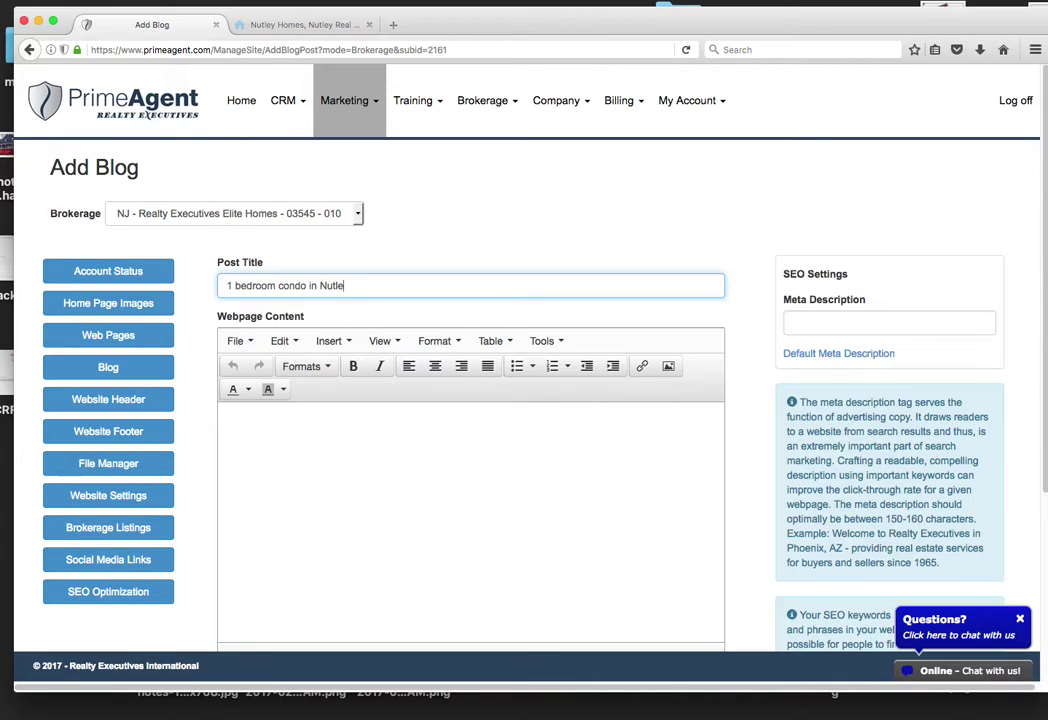
text(y NJ For Sa)
text(le, UNDER 100k)
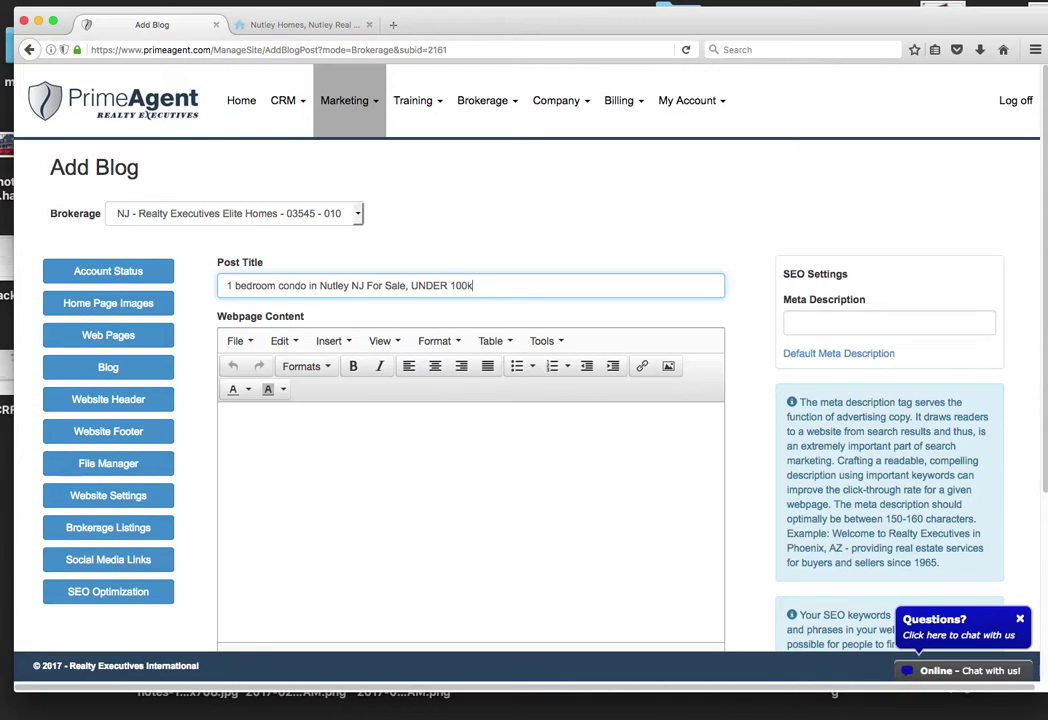
text(!!!!)
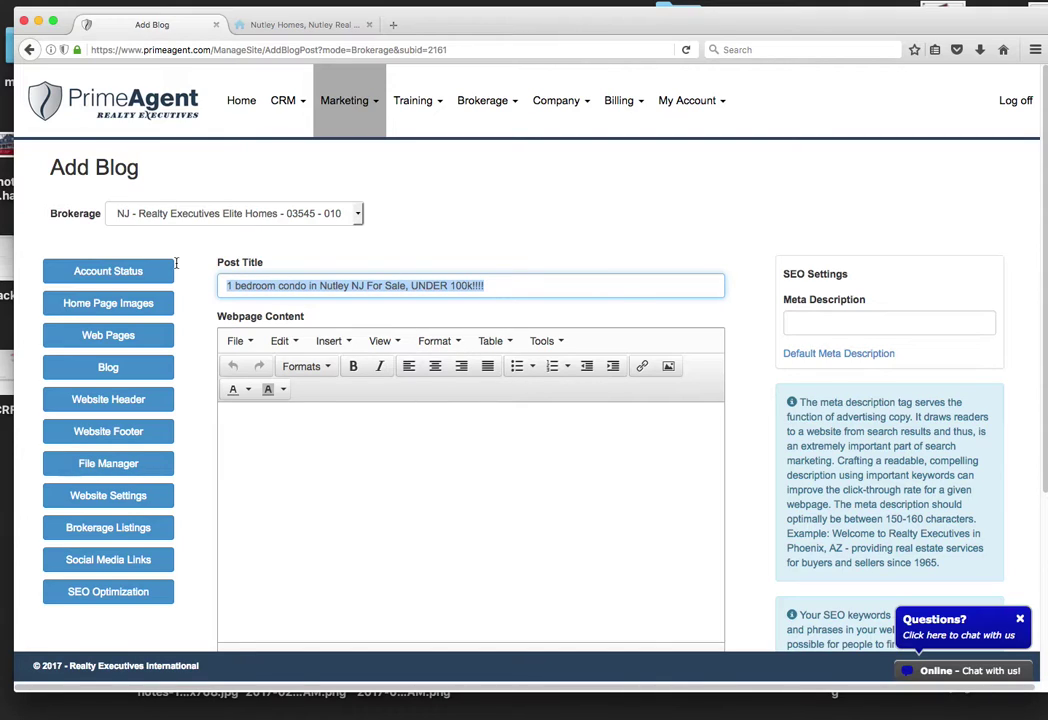
Step: Paste the post title into the Webpage Content body and format it as Heading 1
click(450, 428)
text(1 bedroom condo in Nutley NJ For Sale, UNDER 100k!!!!)
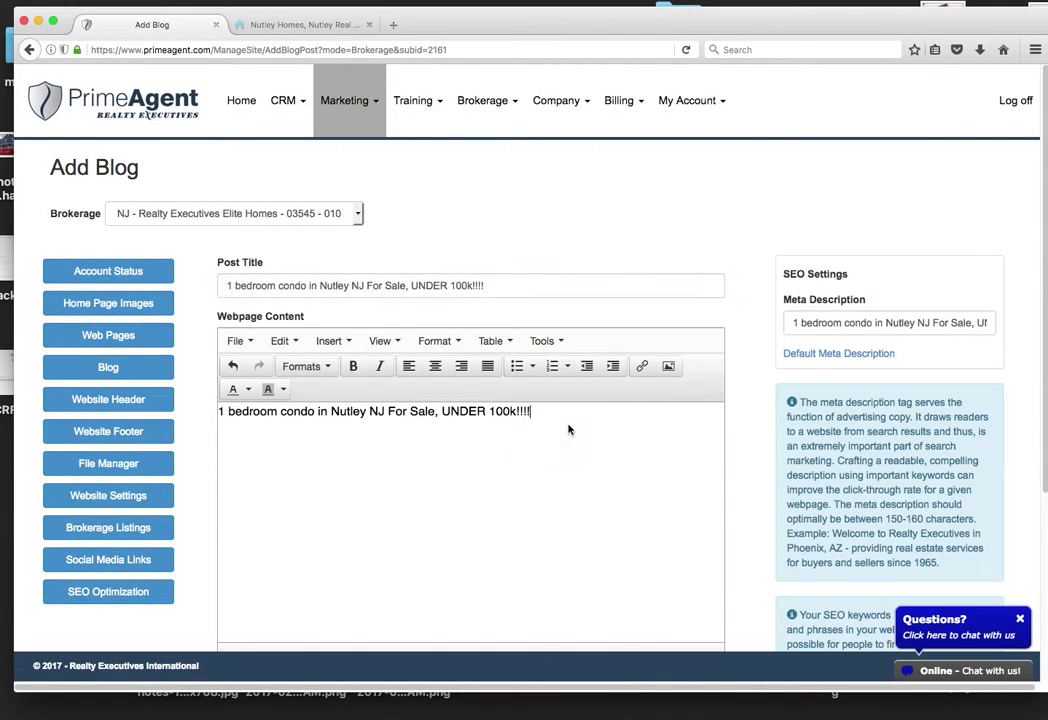
drag(793, 322, 1020, 323)
drag(540, 412, 331, 370)
click(331, 370)
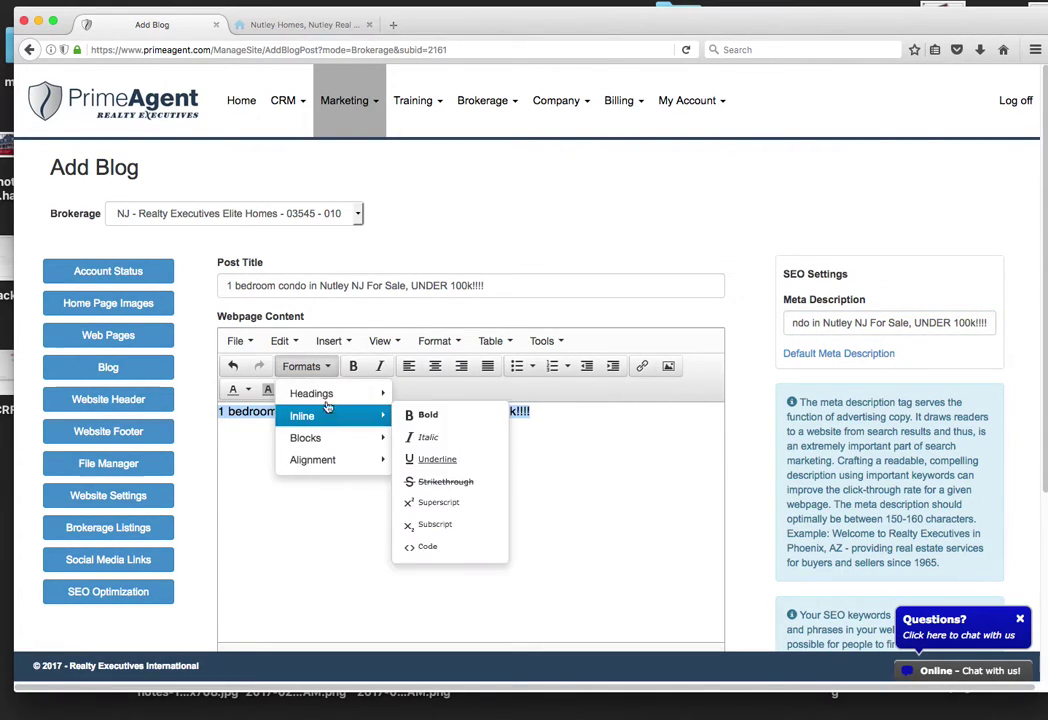
mouse_move(304, 393)
click(484, 402)
click(600, 468)
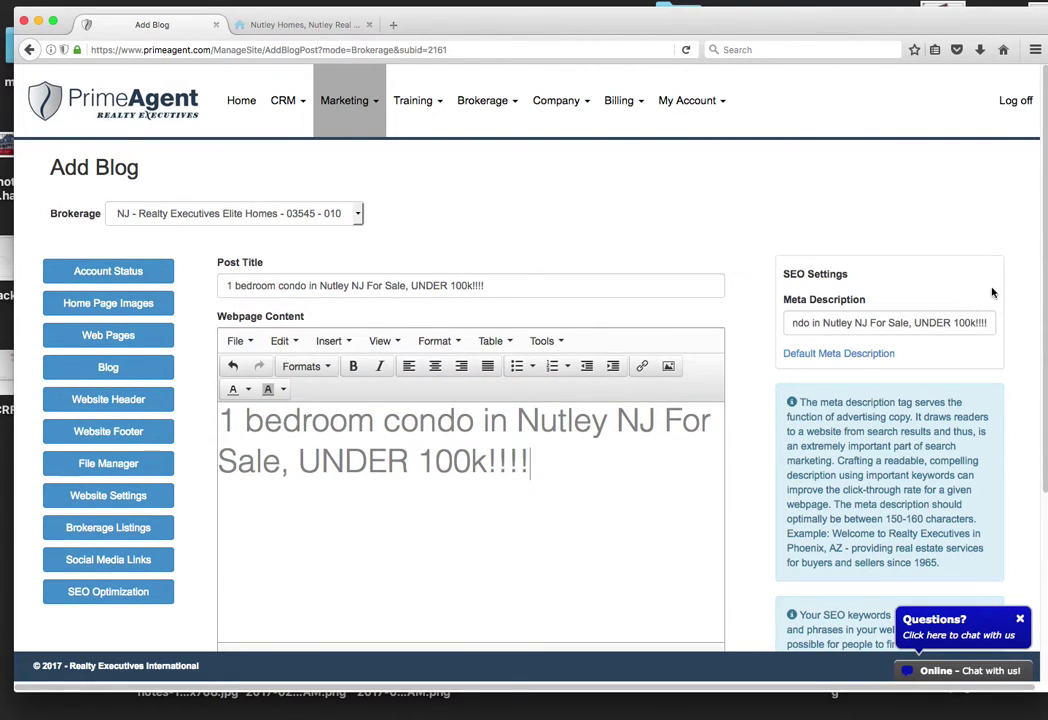
Step: Add 'Great first time condo for buyers looking to buy a condo in the Nutley Area.' below the heading
scroll(1044, 204, down, 2)
scroll(1044, 204, down, 2)
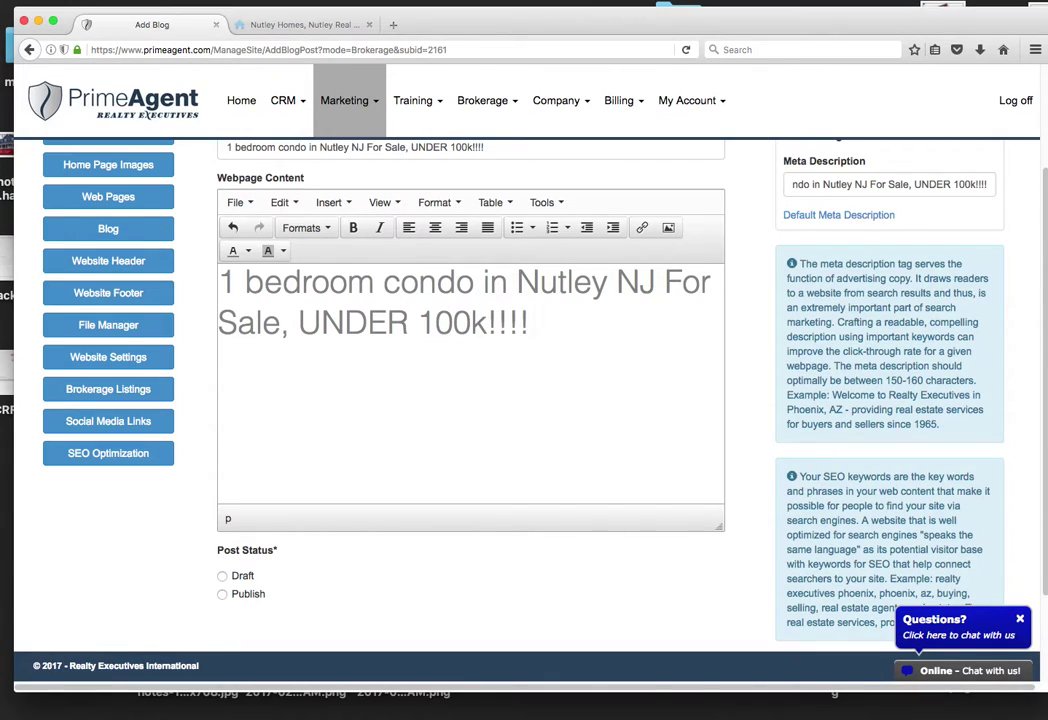
text(Great first tim e condo for)
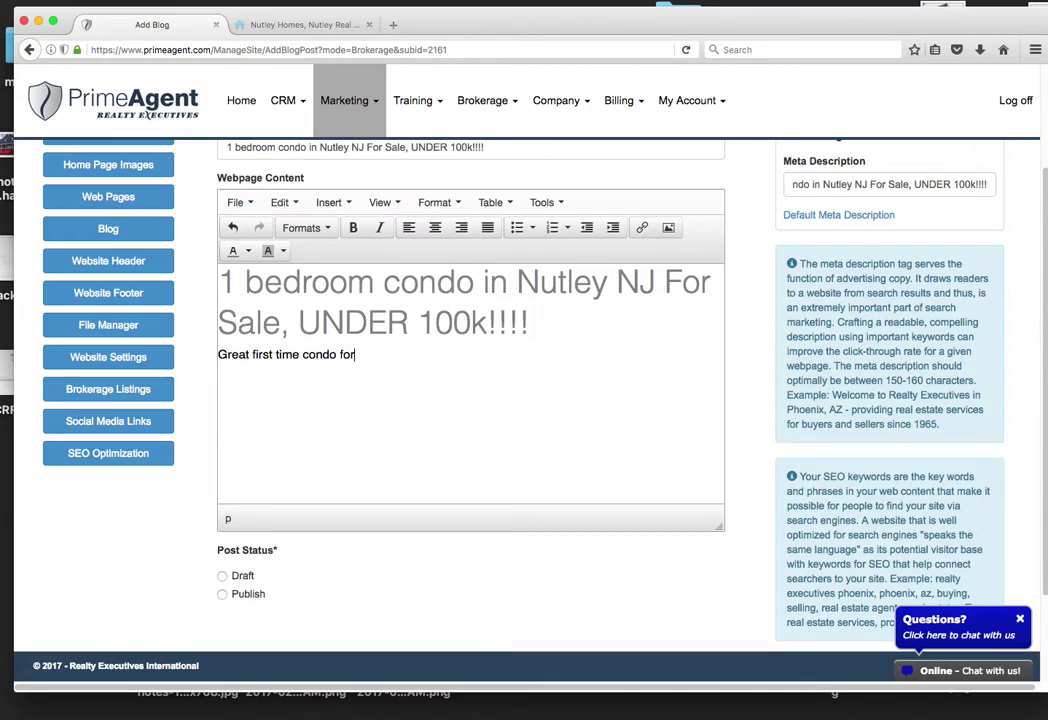
text( buyers looking to)
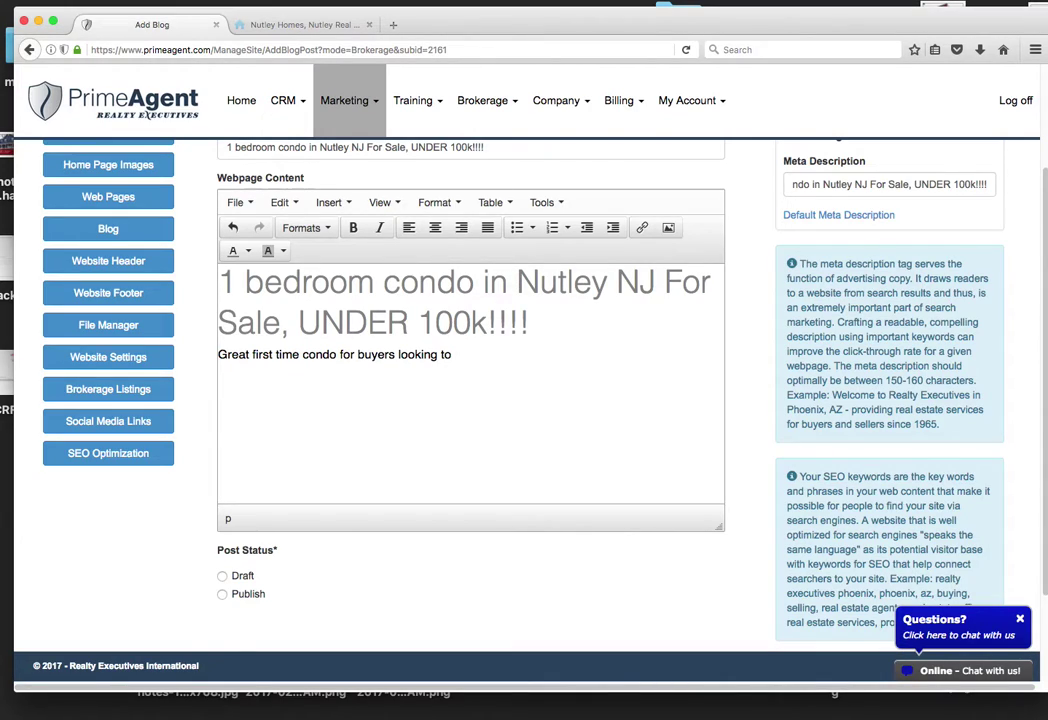
text( buy a condo in the N)
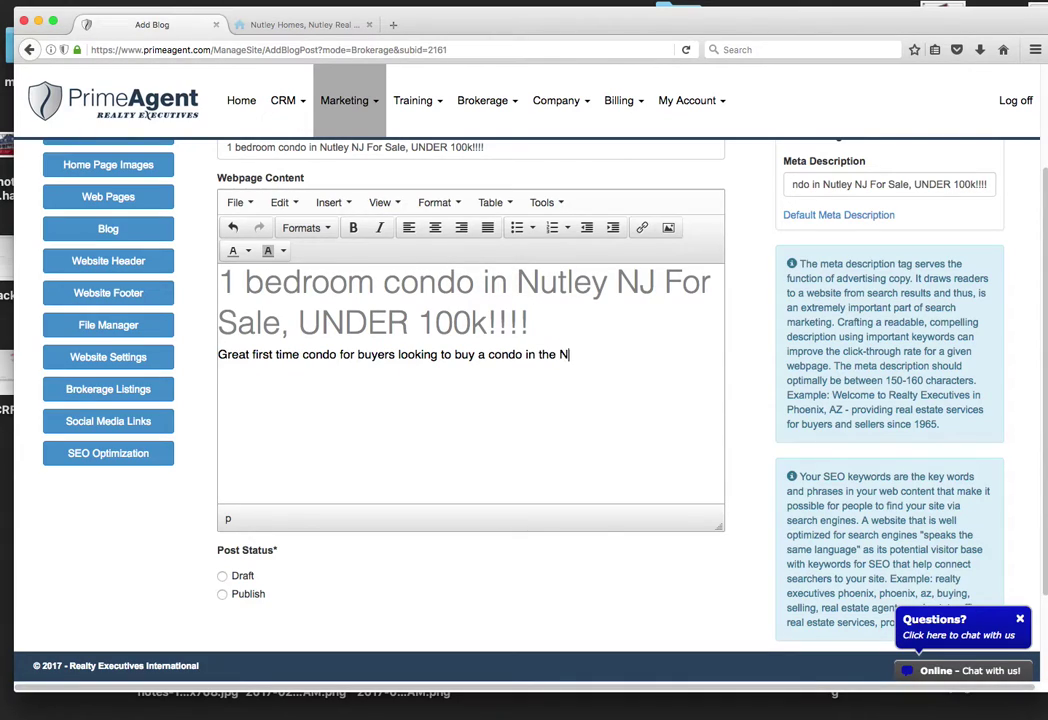
text(utley Area.)
drag(596, 354, 524, 354)
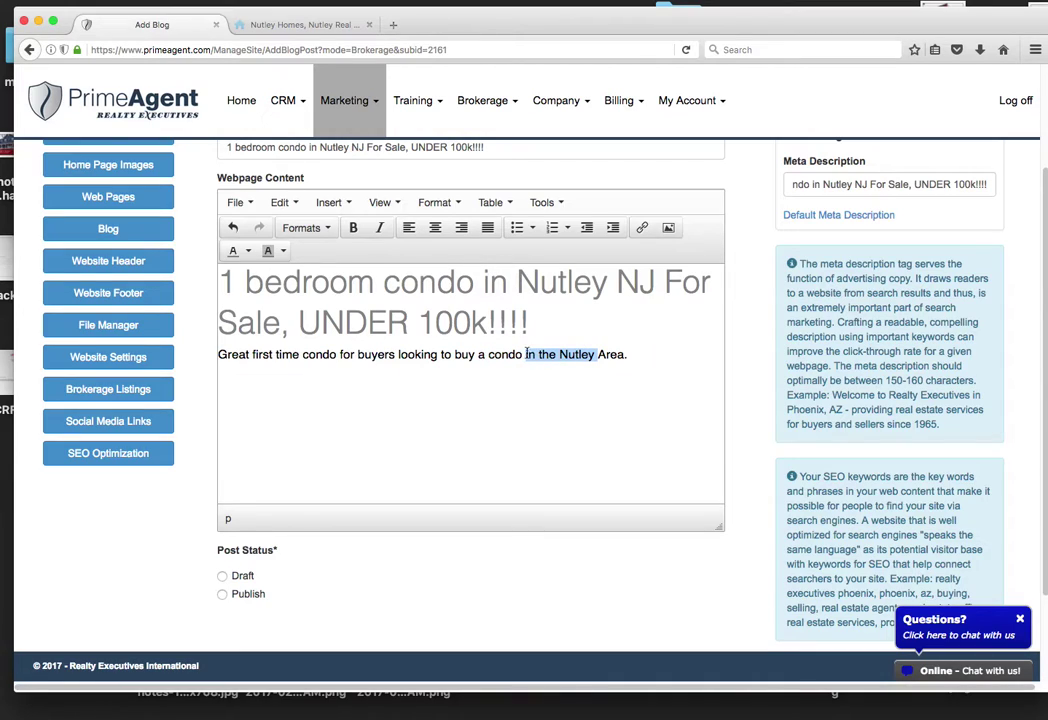
click(646, 352)
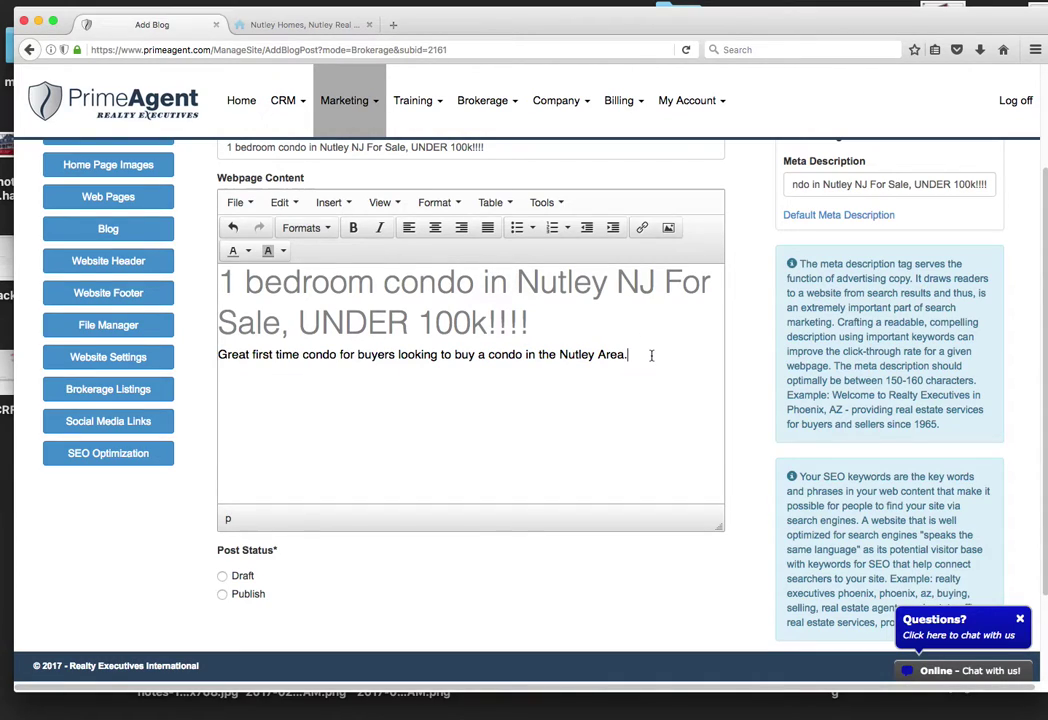
key(Return)
Step: Upload arbor-hills-image.jpg with the title 'Arbor Hills Nutley'
click(336, 203)
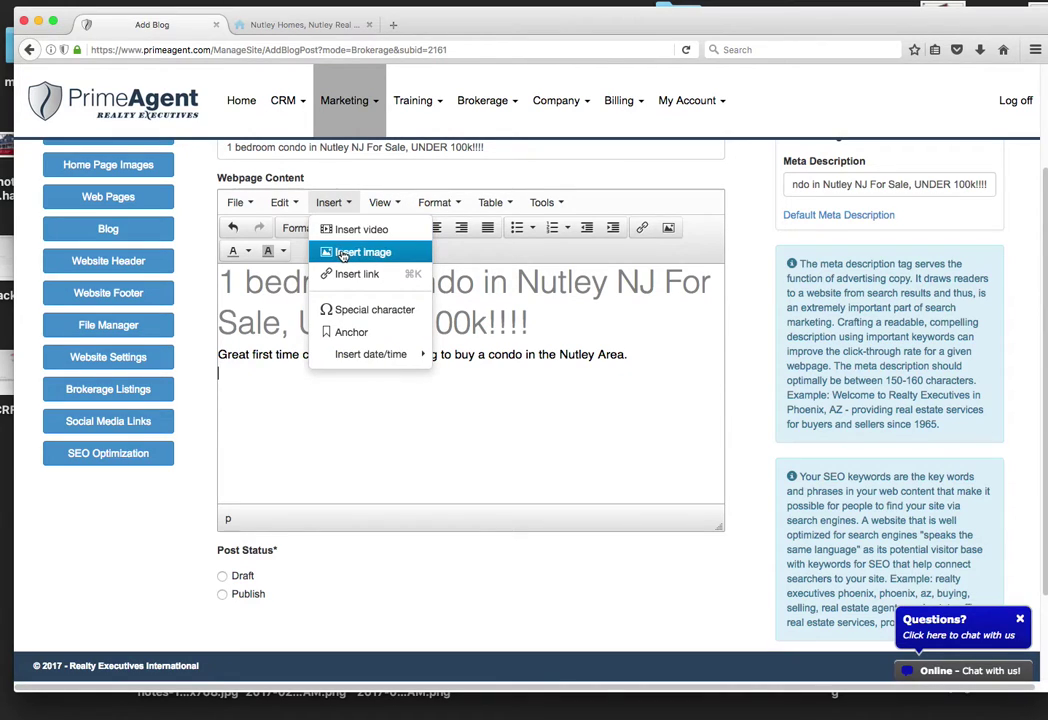
click(358, 252)
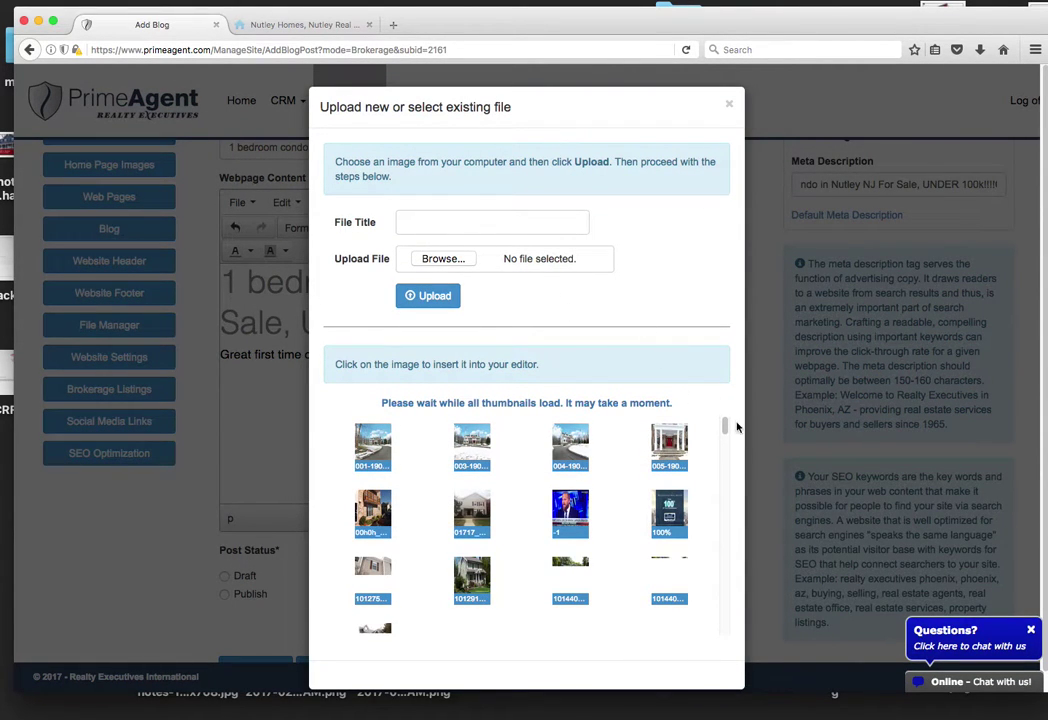
click(443, 260)
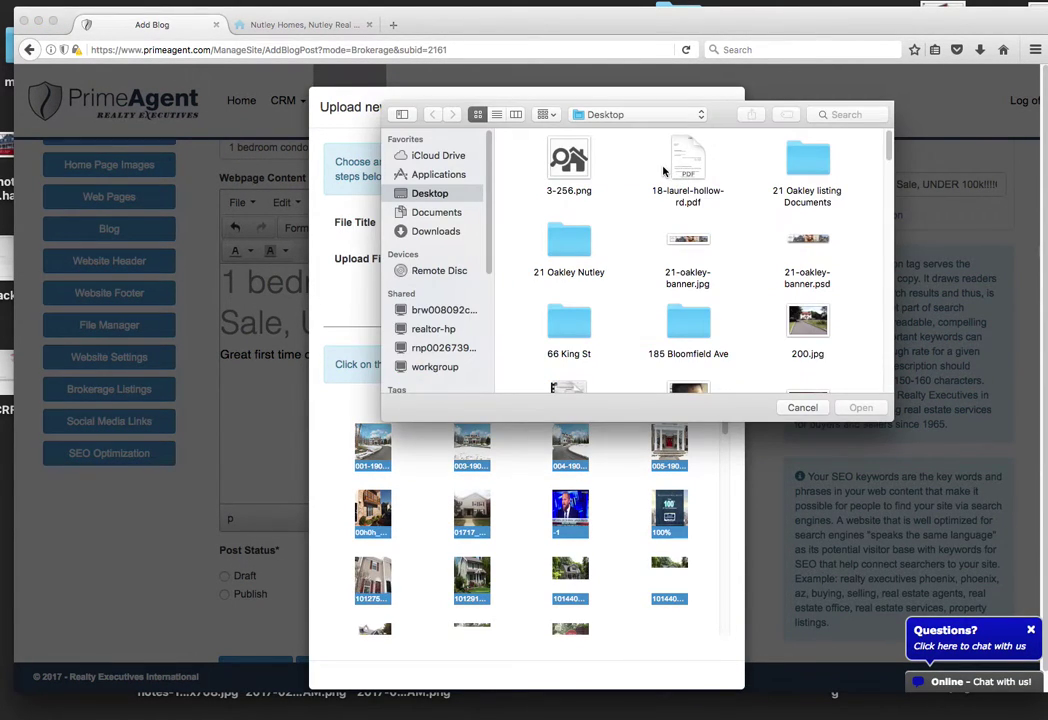
drag(887, 140, 887, 180)
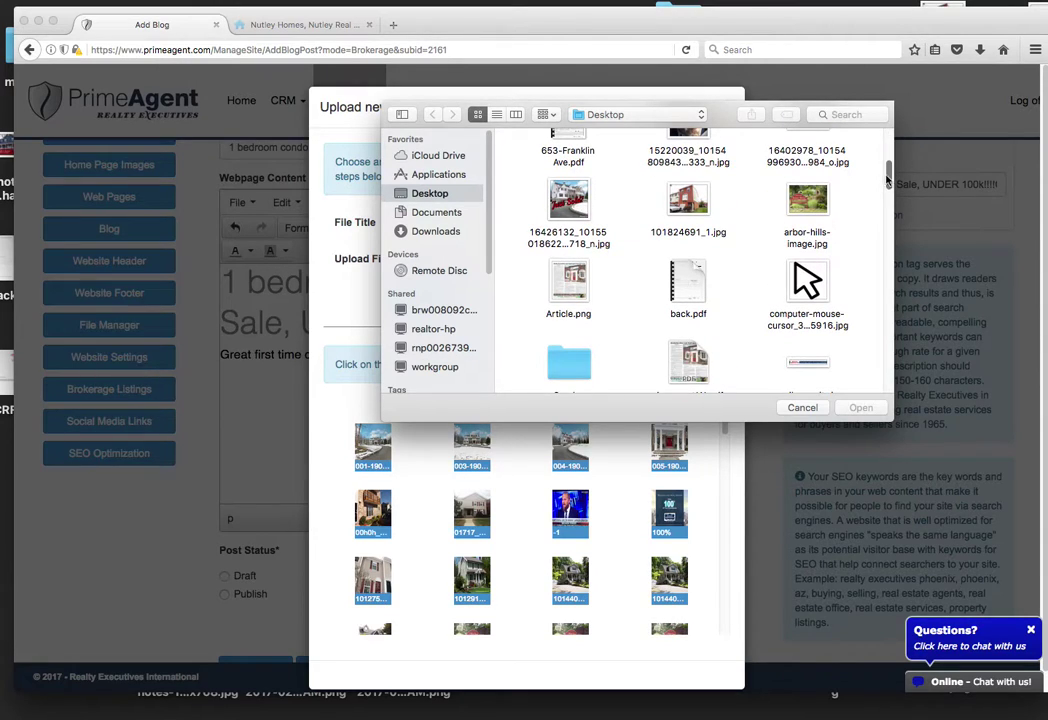
click(810, 205)
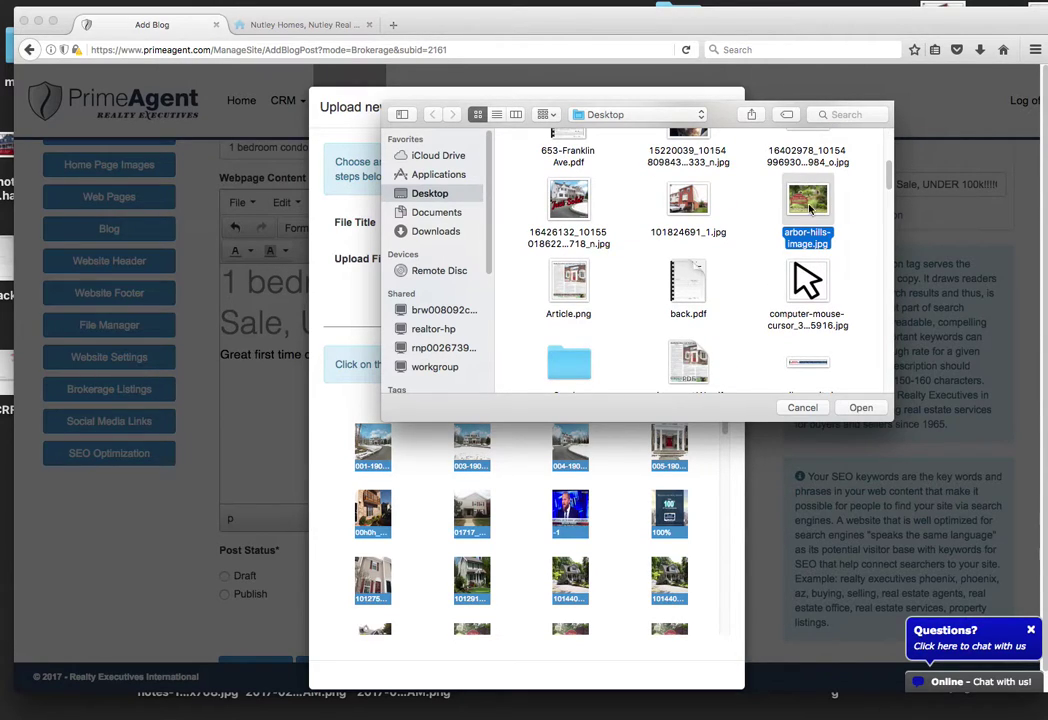
click(866, 408)
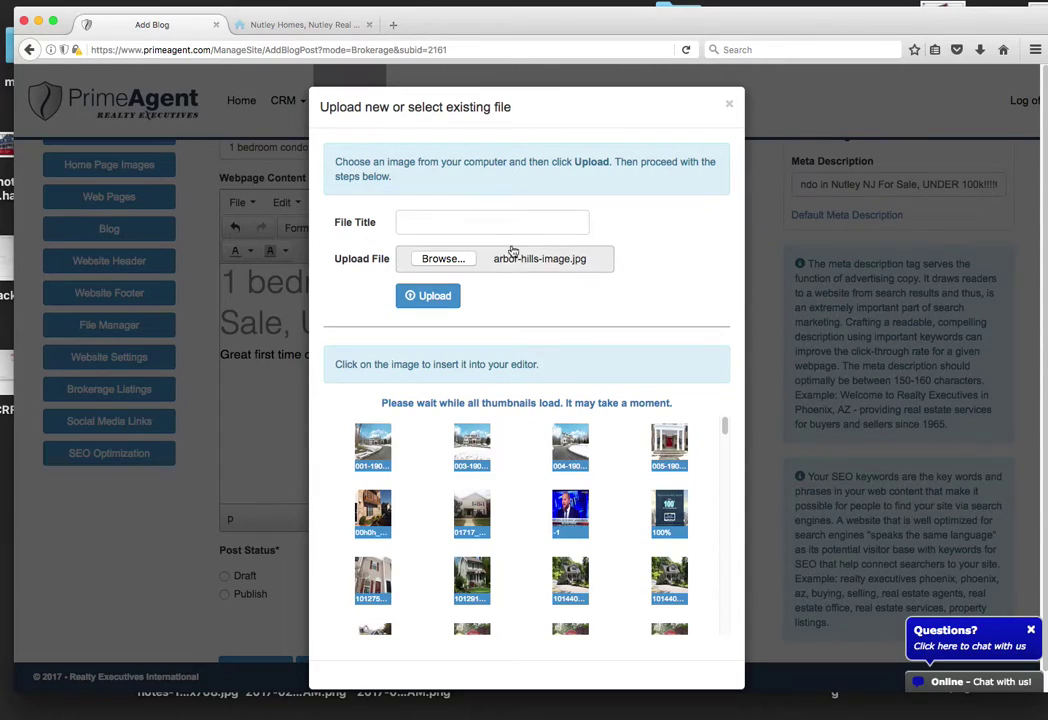
click(479, 221)
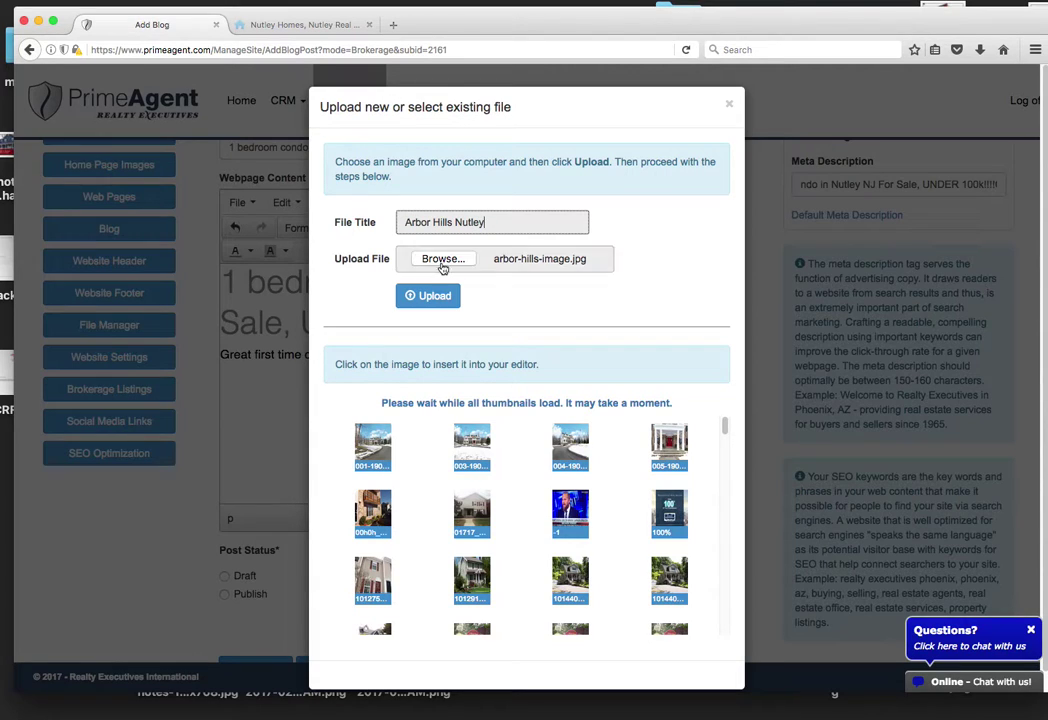
click(428, 295)
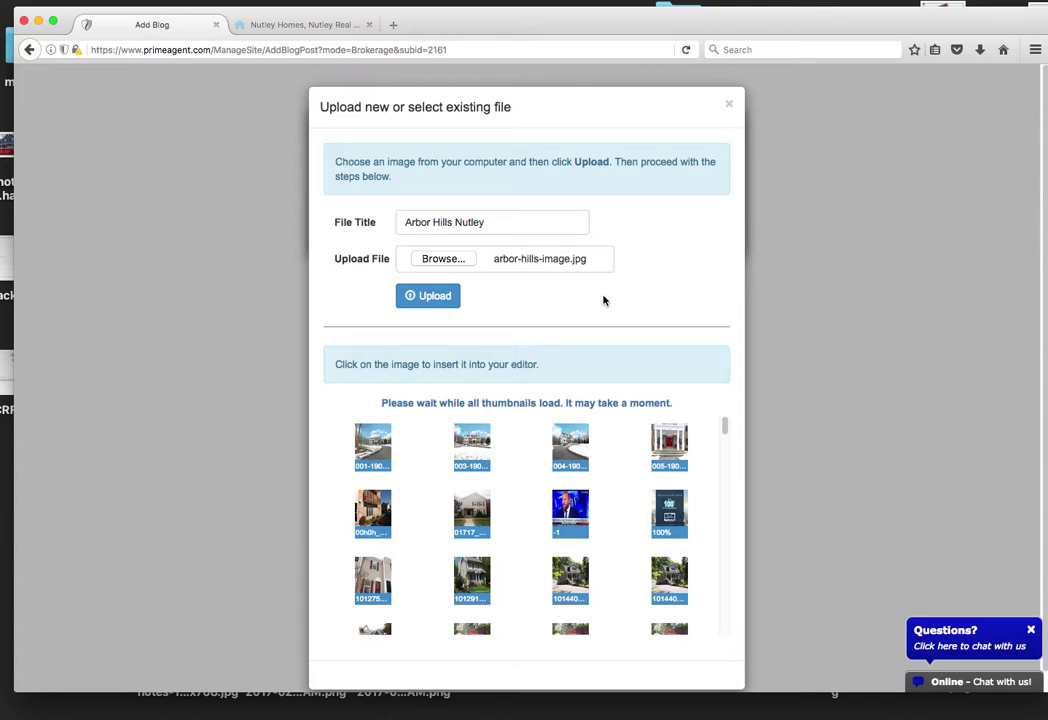
Step: Insert the uploaded photo at width 550 with the description '1 bedroom condo for sale in Nutley'
click(447, 297)
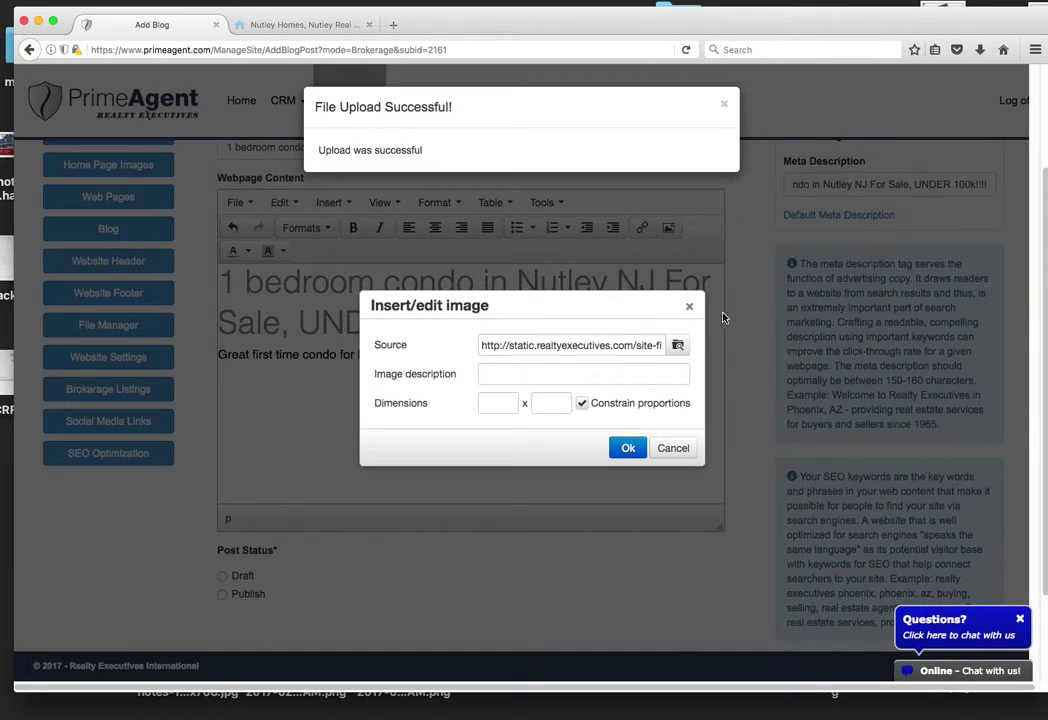
click(500, 402)
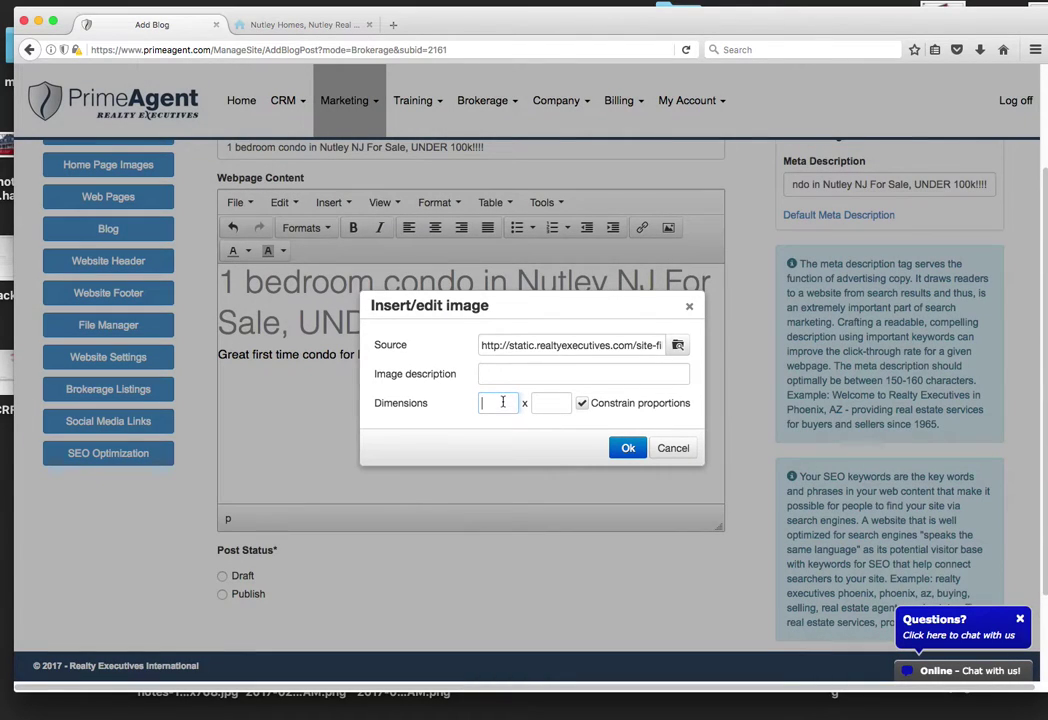
text(550)
text(1)
text( bedroom condo f)
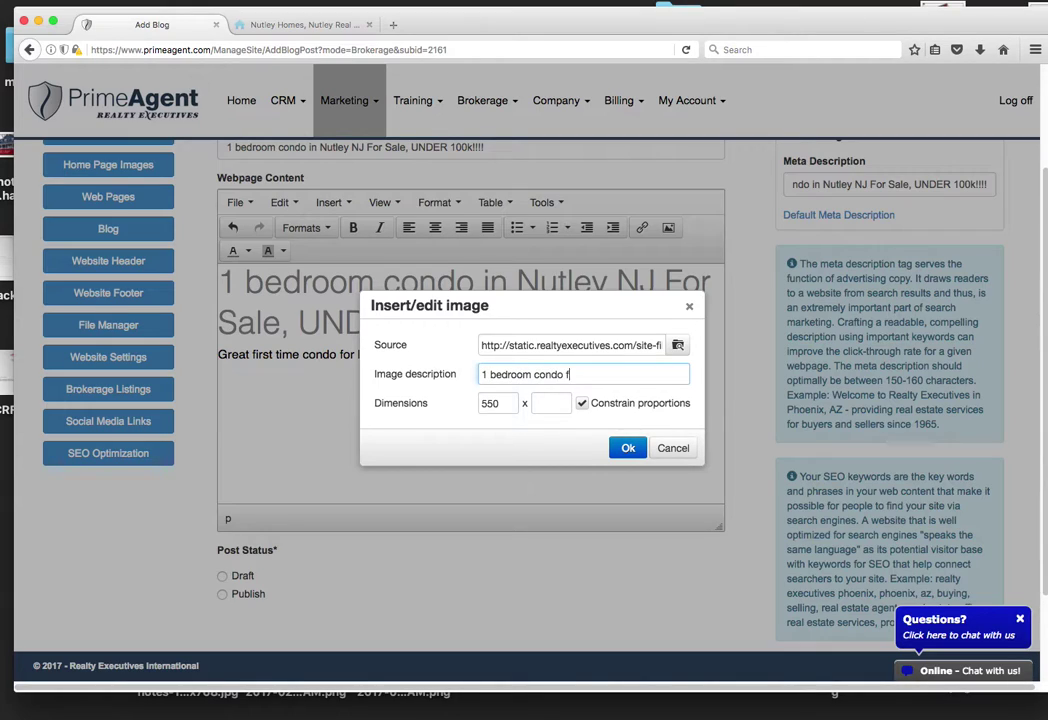
text(or sale in Nutley)
click(627, 447)
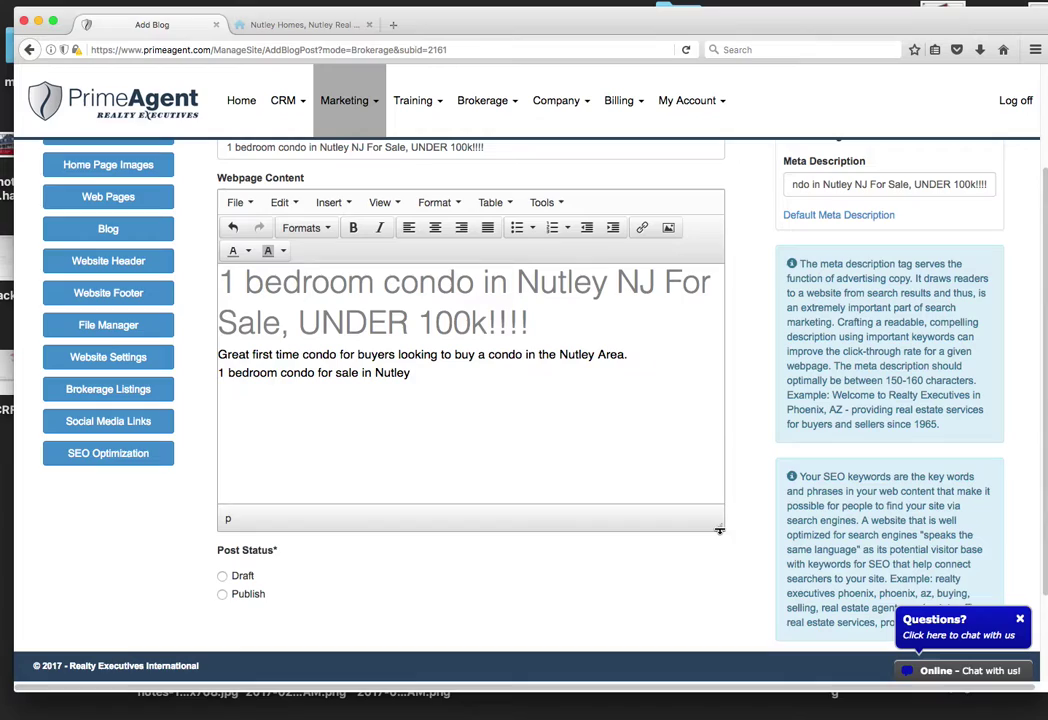
drag(718, 526, 719, 562)
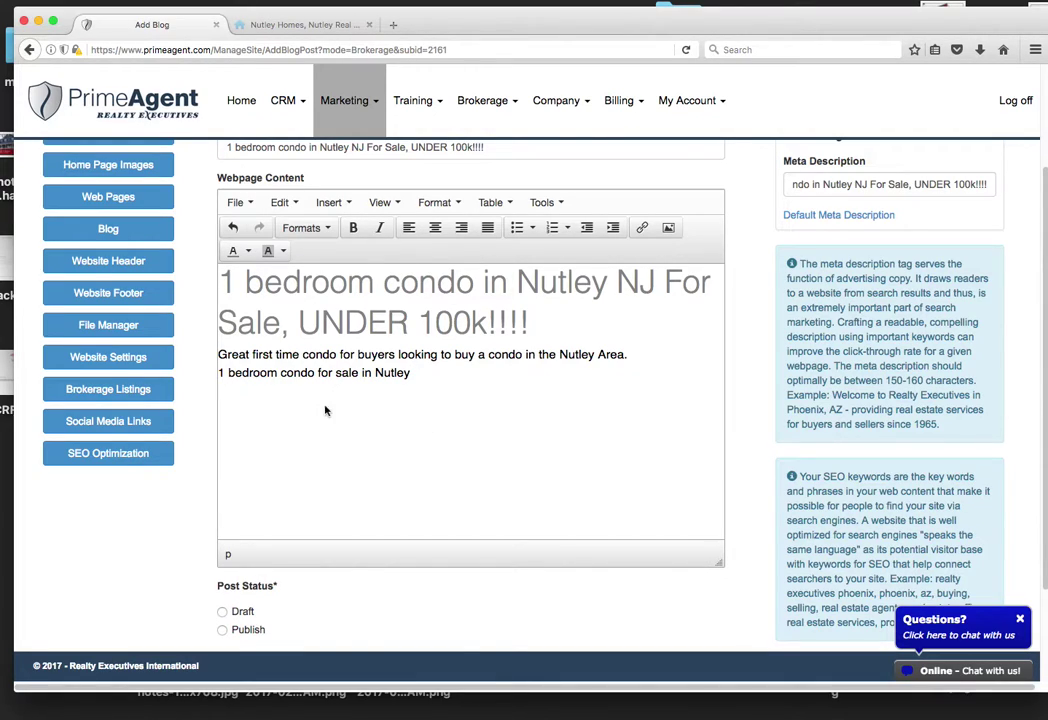
key(Return)
Step: Insert the Arbor Hills photo again from the library of uploaded images
click(329, 204)
click(341, 249)
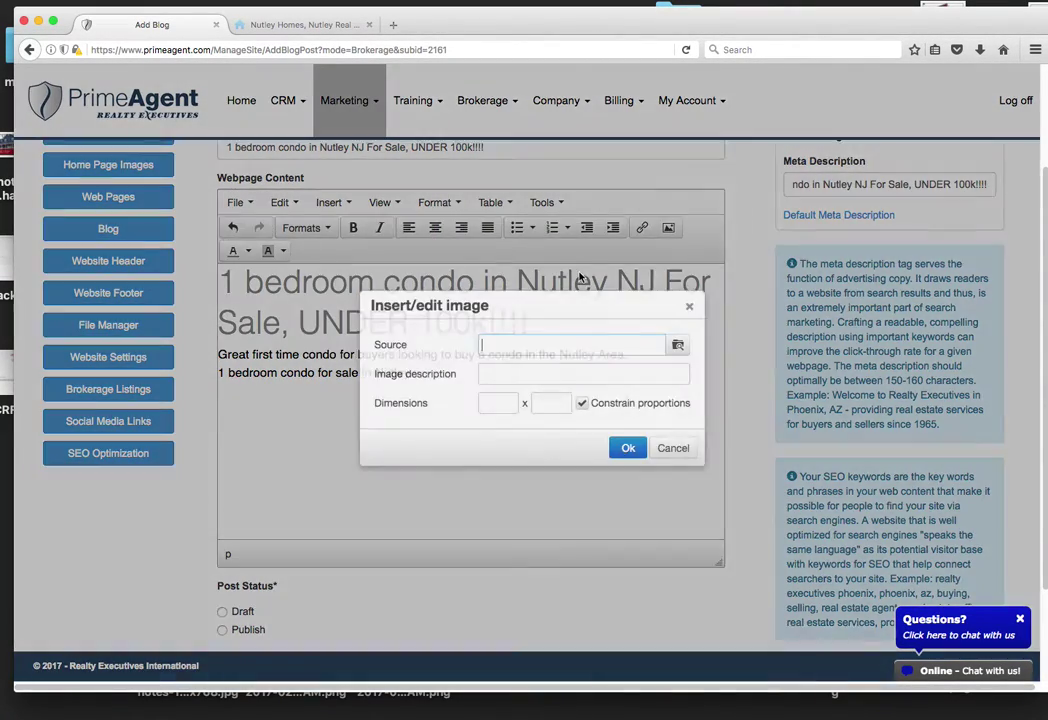
click(678, 345)
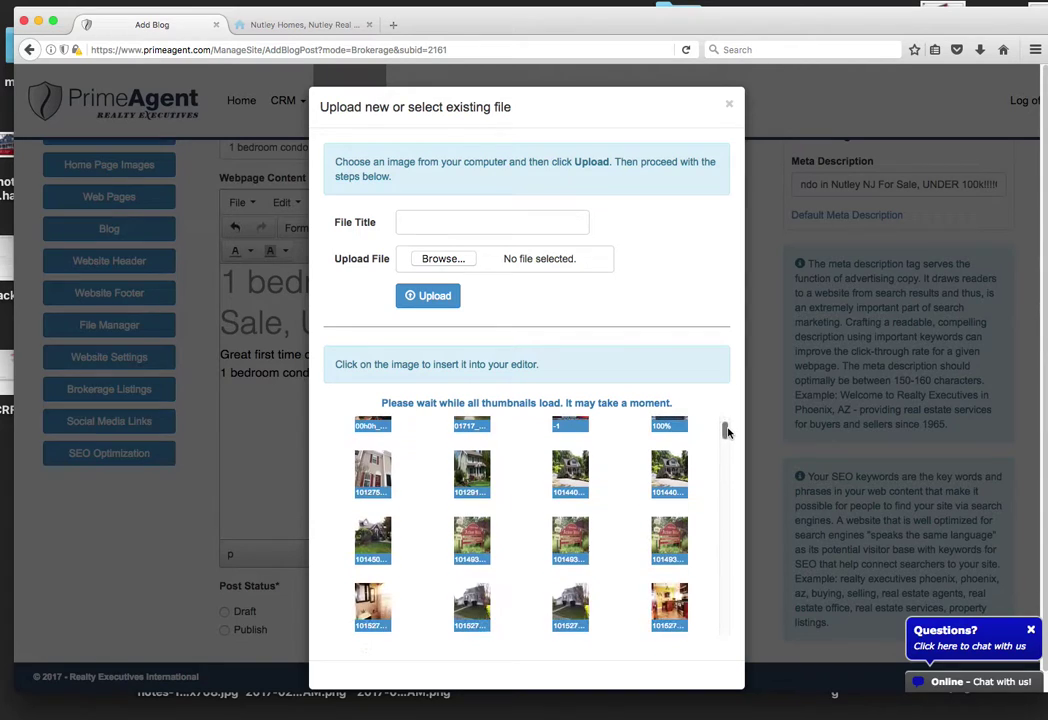
click(572, 537)
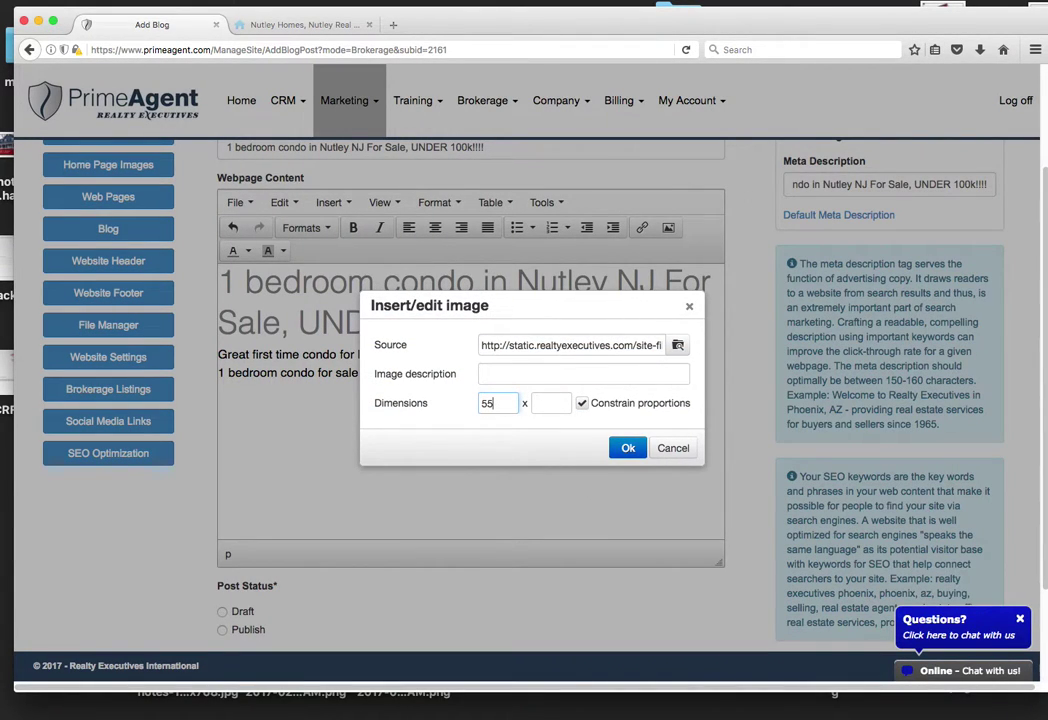
click(628, 448)
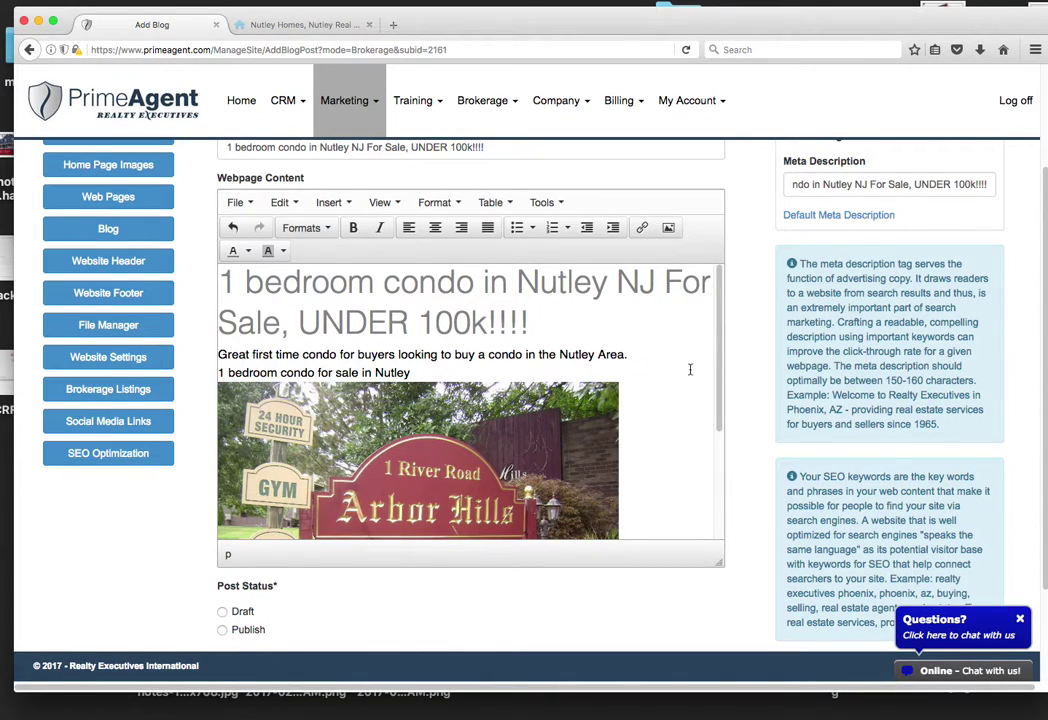
Step: Start a new line below the Arbor Hills image
mouse_move(720, 328)
mouse_down()
mouse_move(720, 484)
mouse_move(711, 320)
mouse_up()
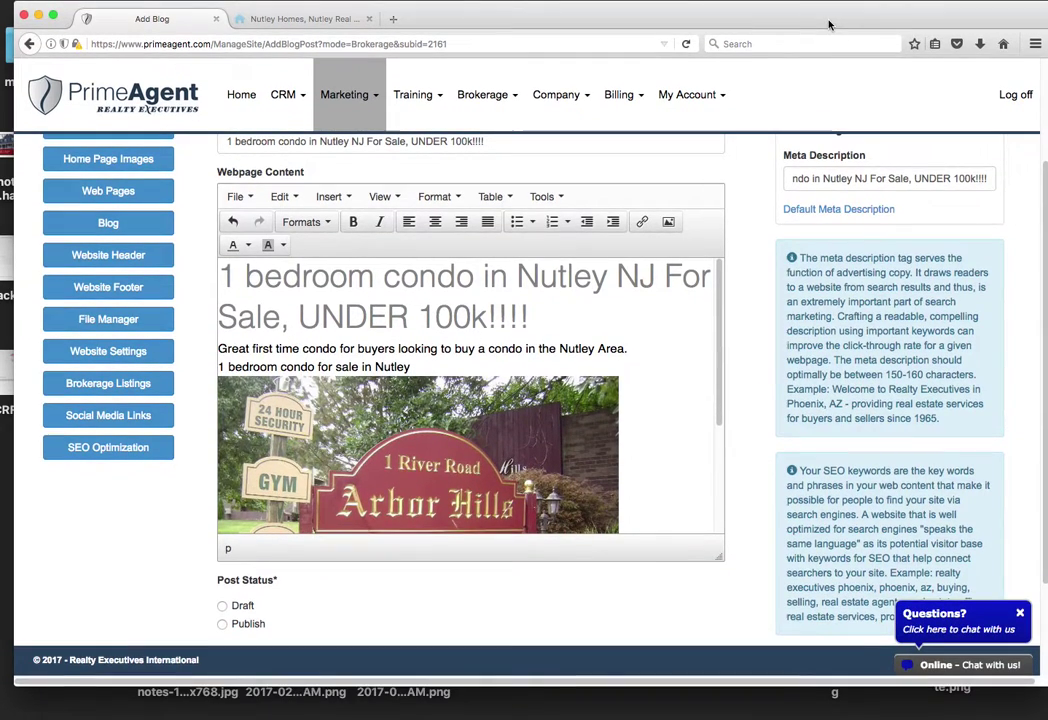
drag(679, 27, 678, 21)
drag(717, 418, 716, 352)
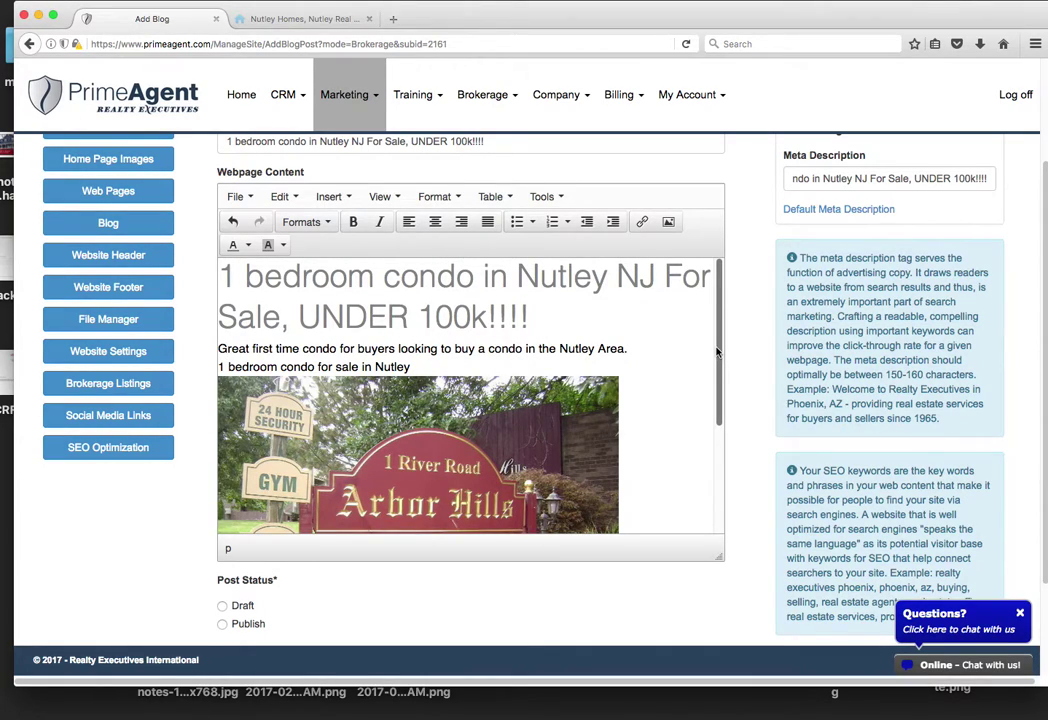
mouse_move(718, 335)
mouse_down()
mouse_move(717, 380)
mouse_move(726, 328)
mouse_up()
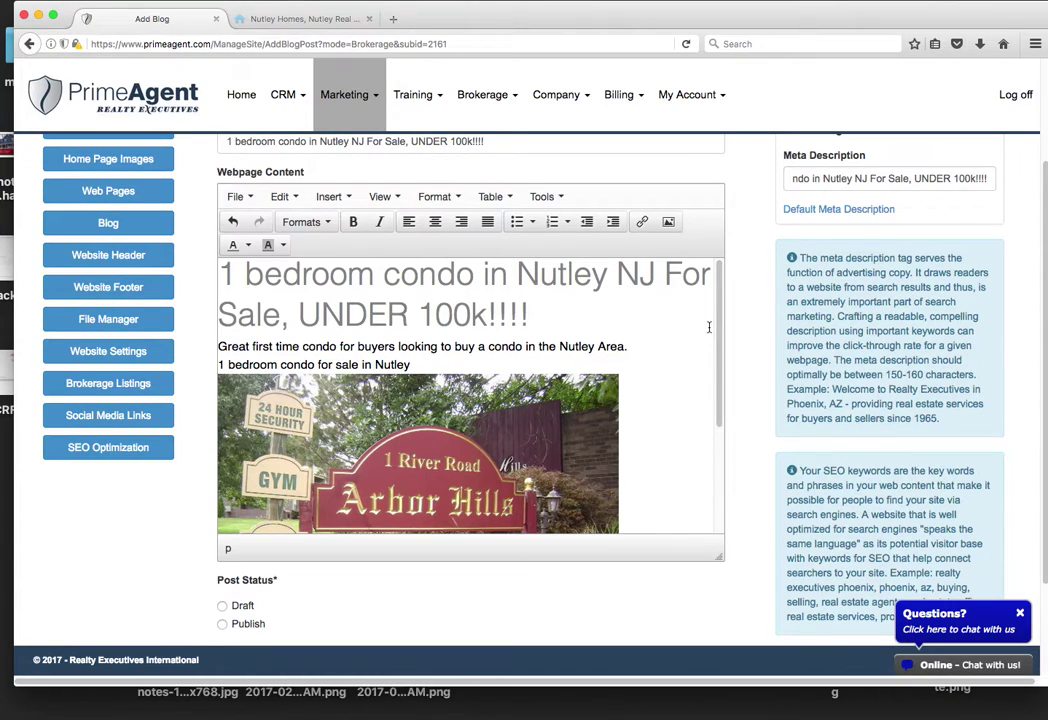
scroll(658, 480, down, 3)
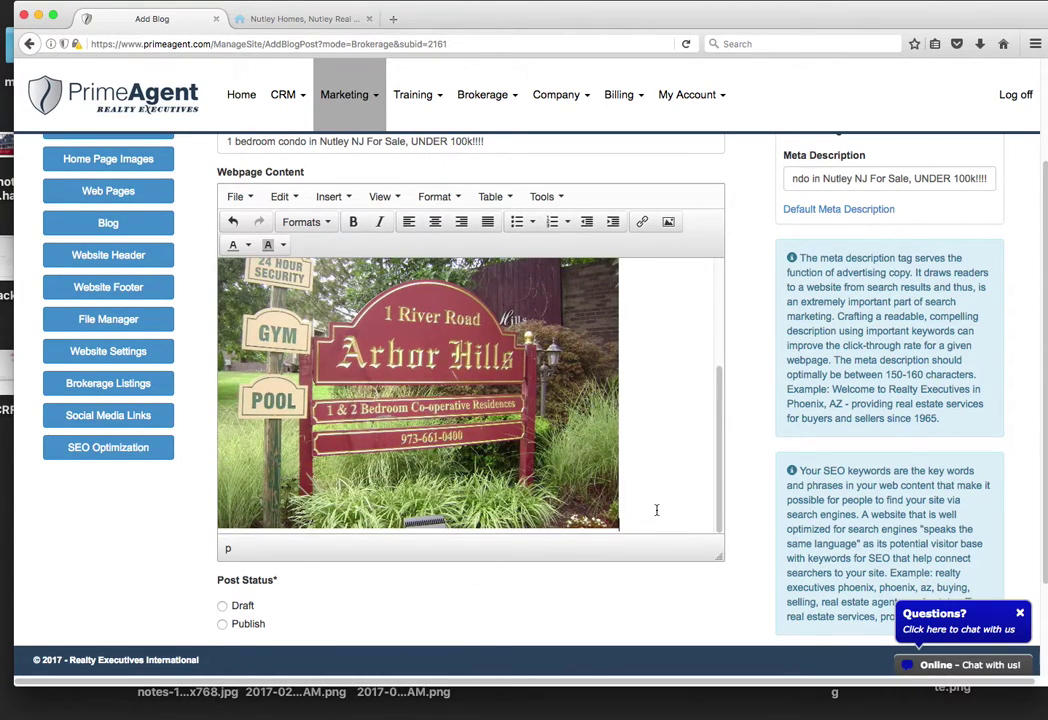
key(Return)
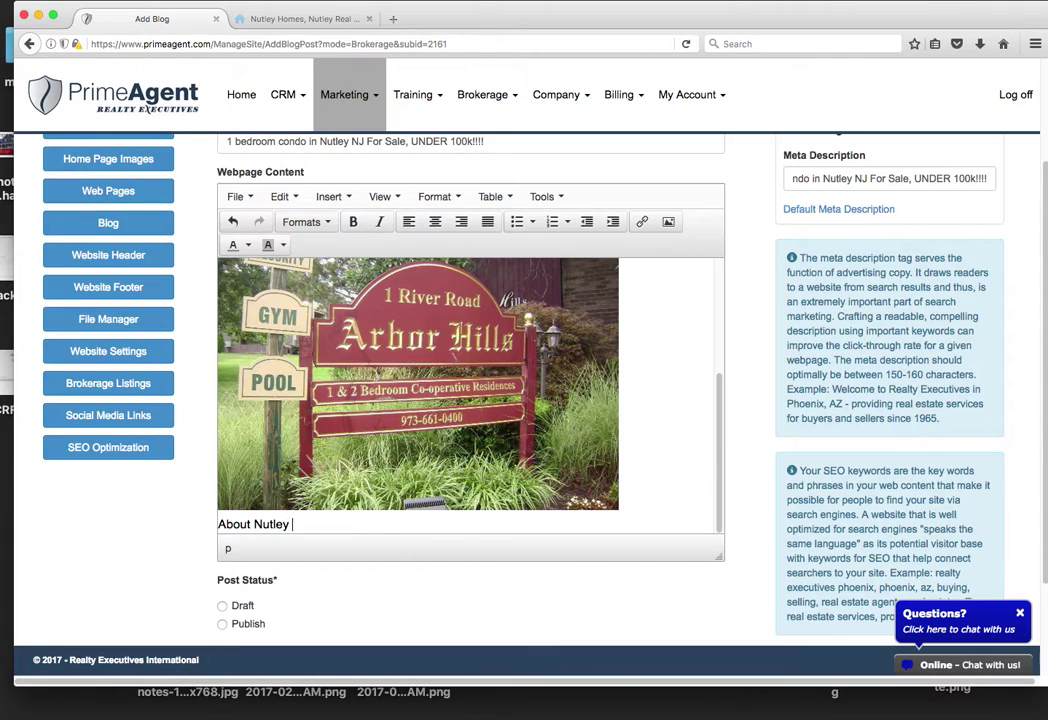
Step: Format 'About Nutley NJ' as Heading 3 and start a new paragraph below it
triple_click(345, 525)
click(317, 526)
drag(317, 526, 219, 524)
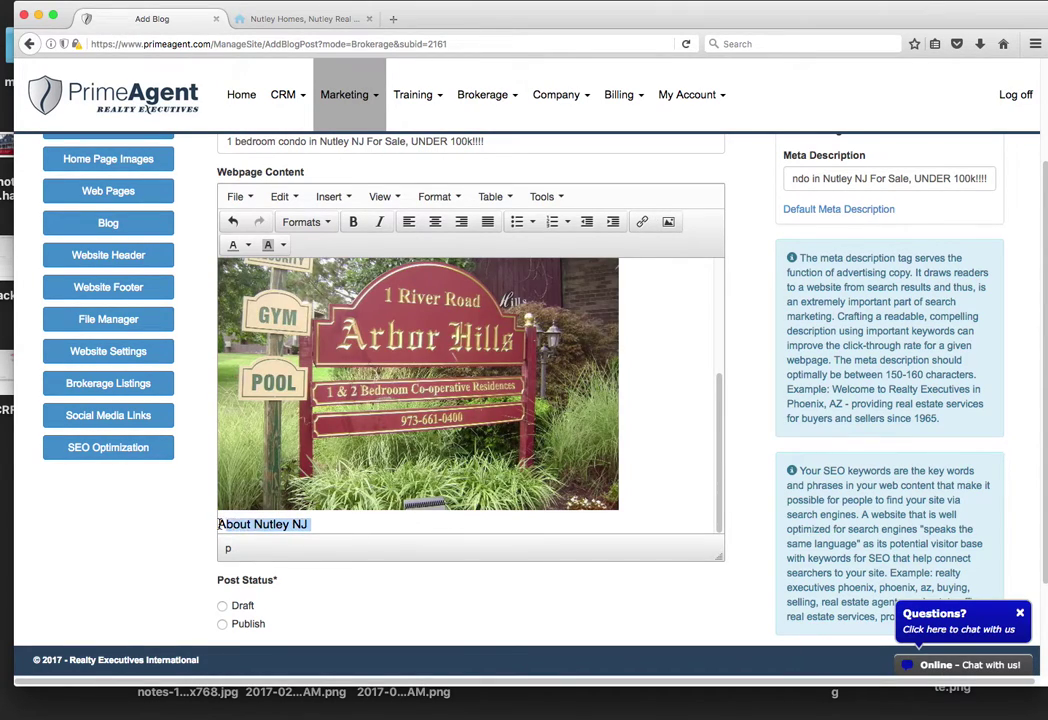
click(329, 196)
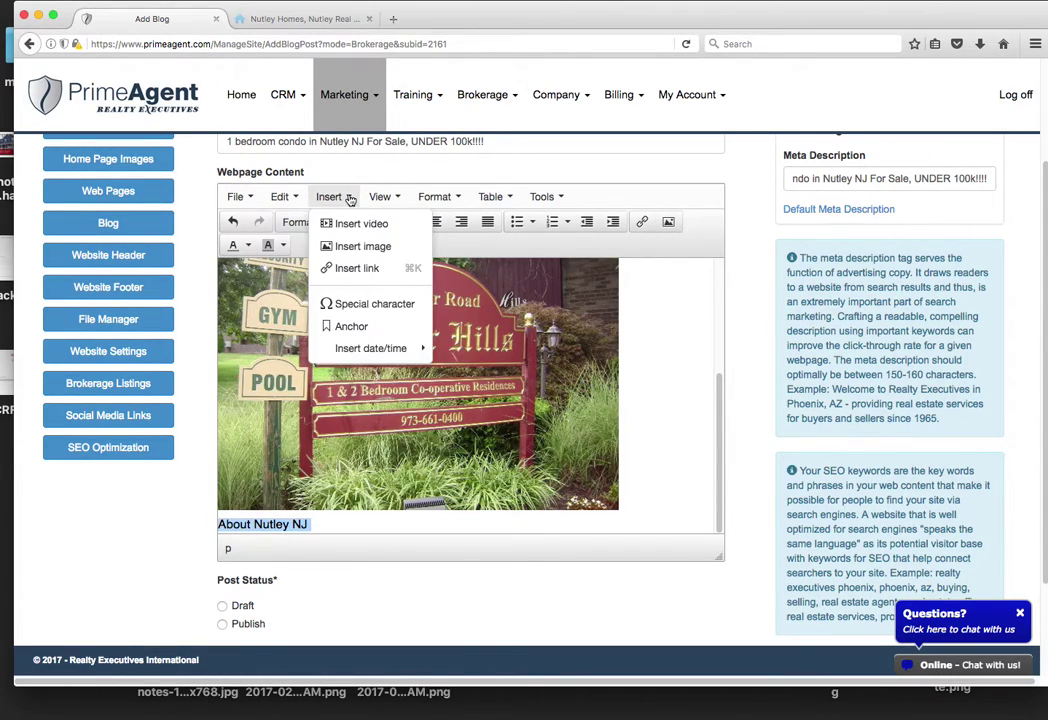
mouse_move(380, 196)
click(404, 283)
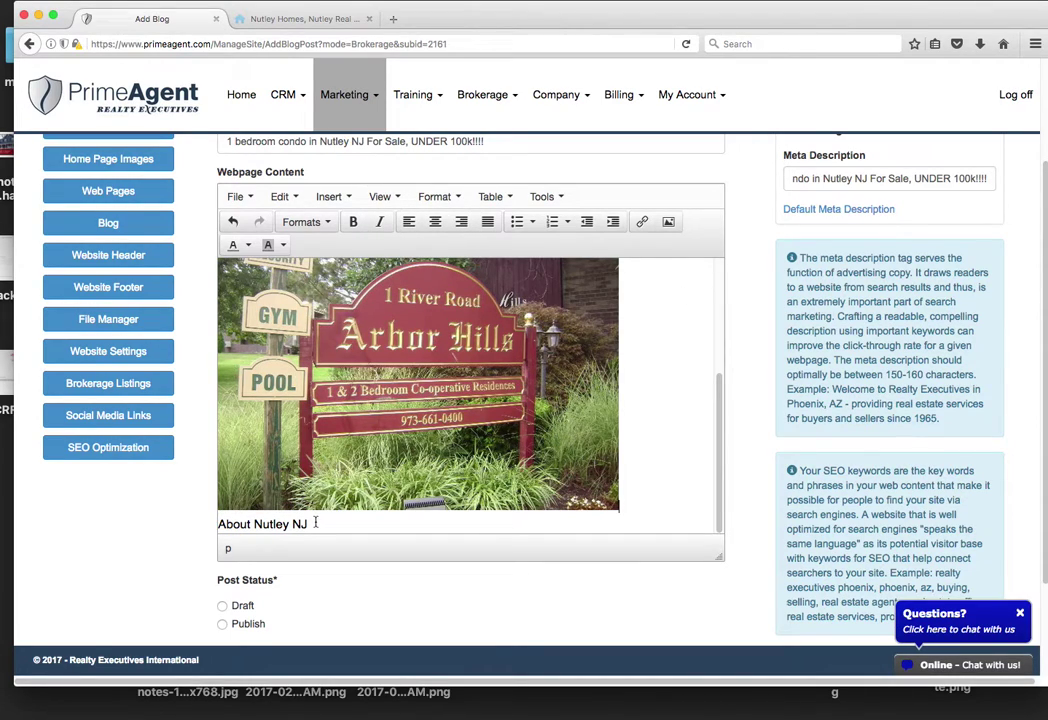
drag(315, 523, 219, 524)
click(328, 224)
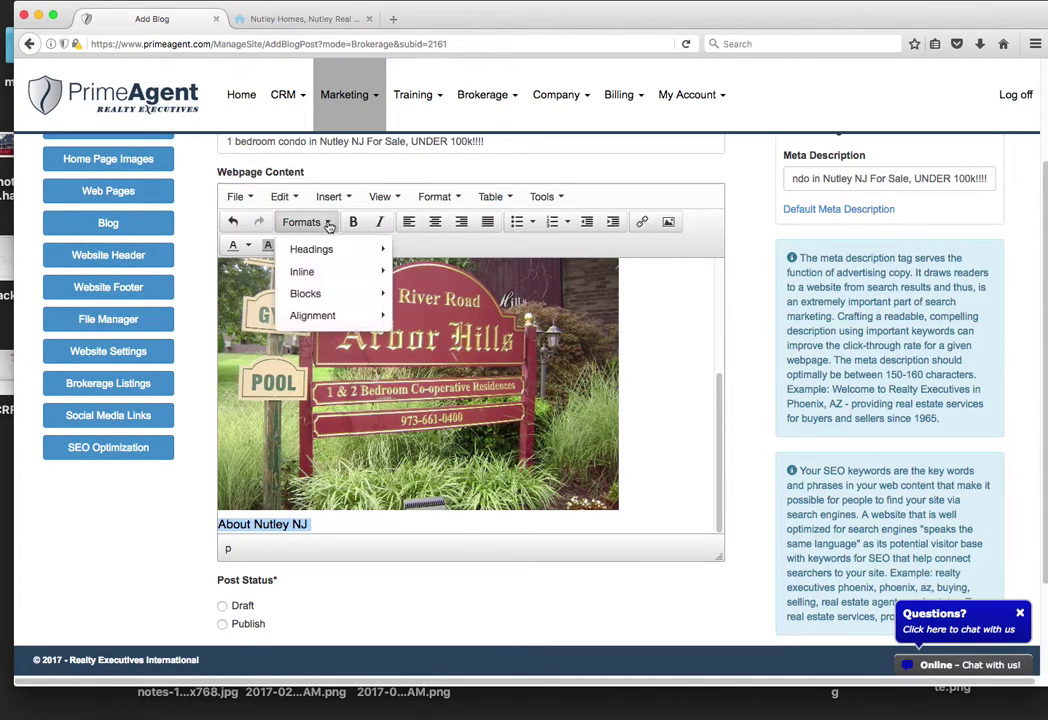
mouse_move(330, 250)
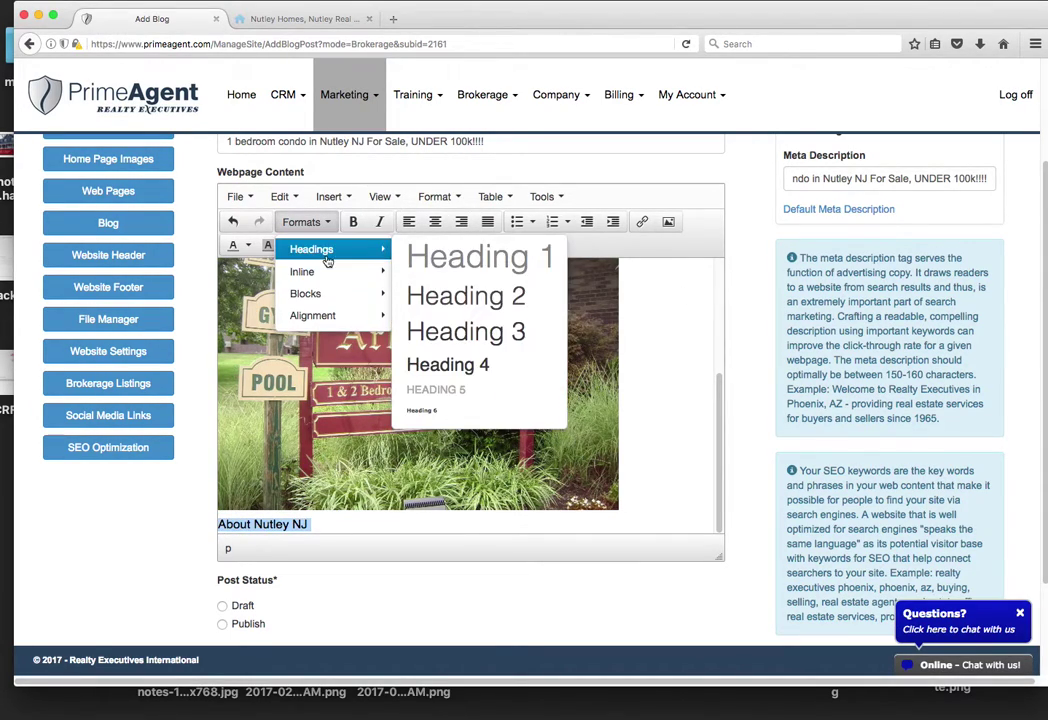
click(497, 335)
key(Return)
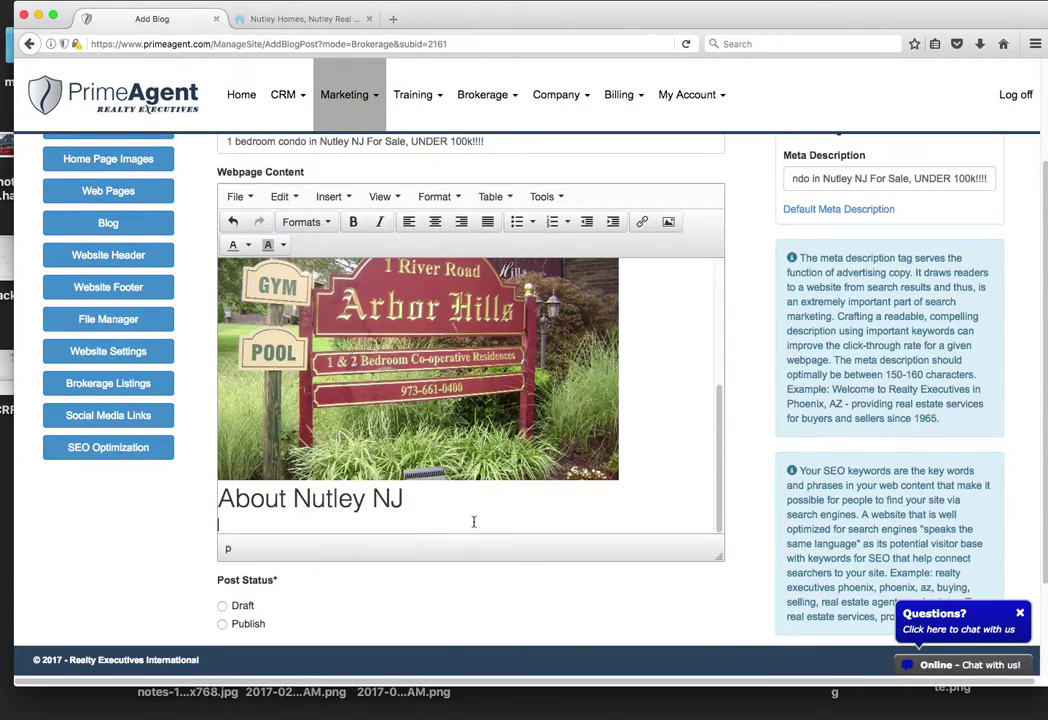
key(super+t)
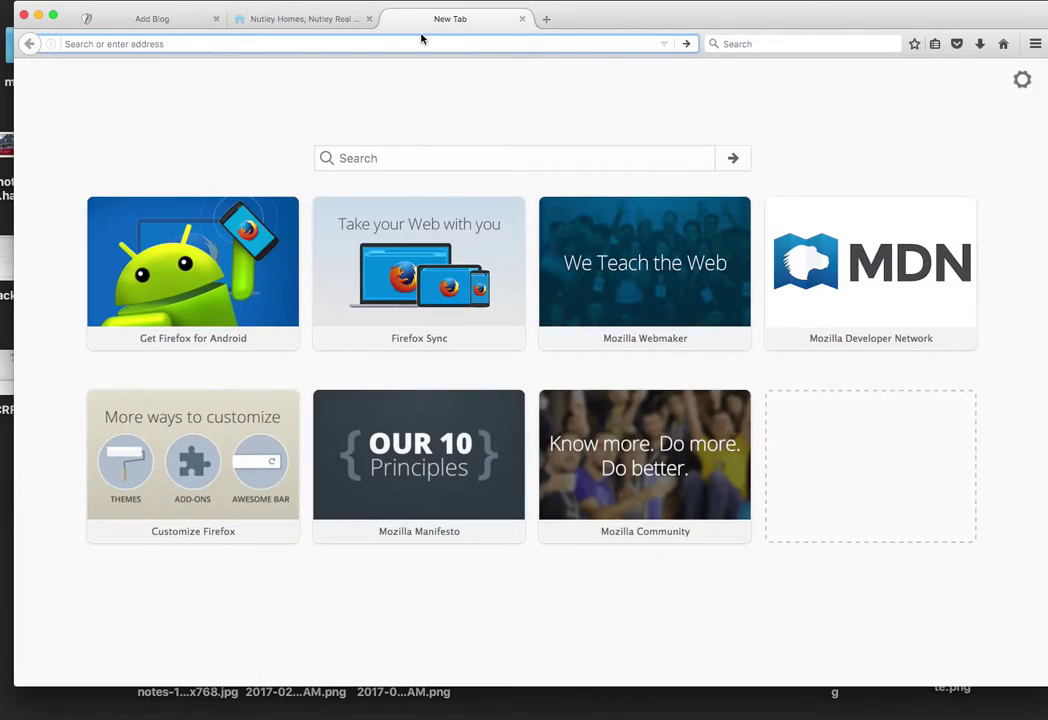
Step: Open the Nutley community page on nutleyrealestatehomes.com via COMMUNITIES
text(nutleyreal)
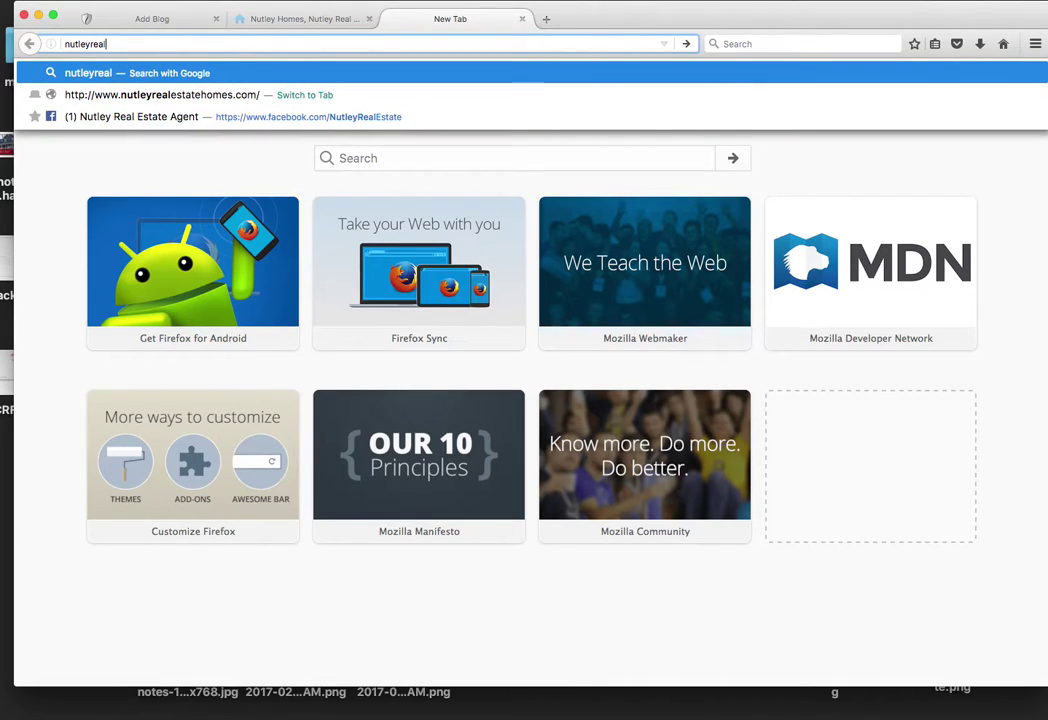
text(estatehomes.com)
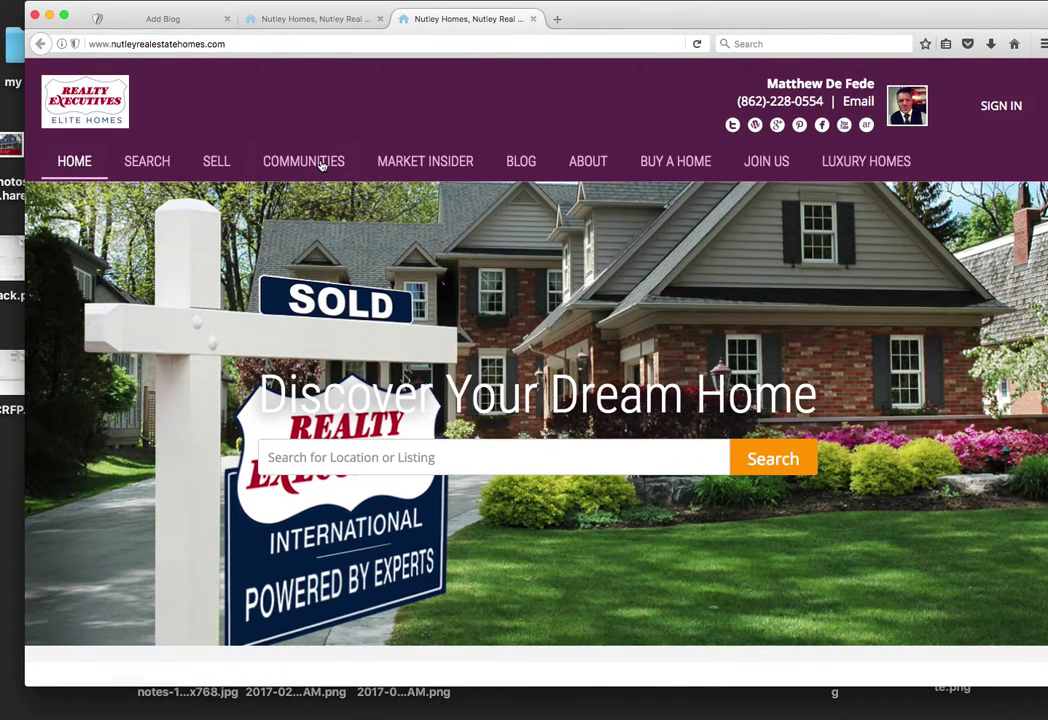
click(310, 162)
drag(781, 22, 786, 22)
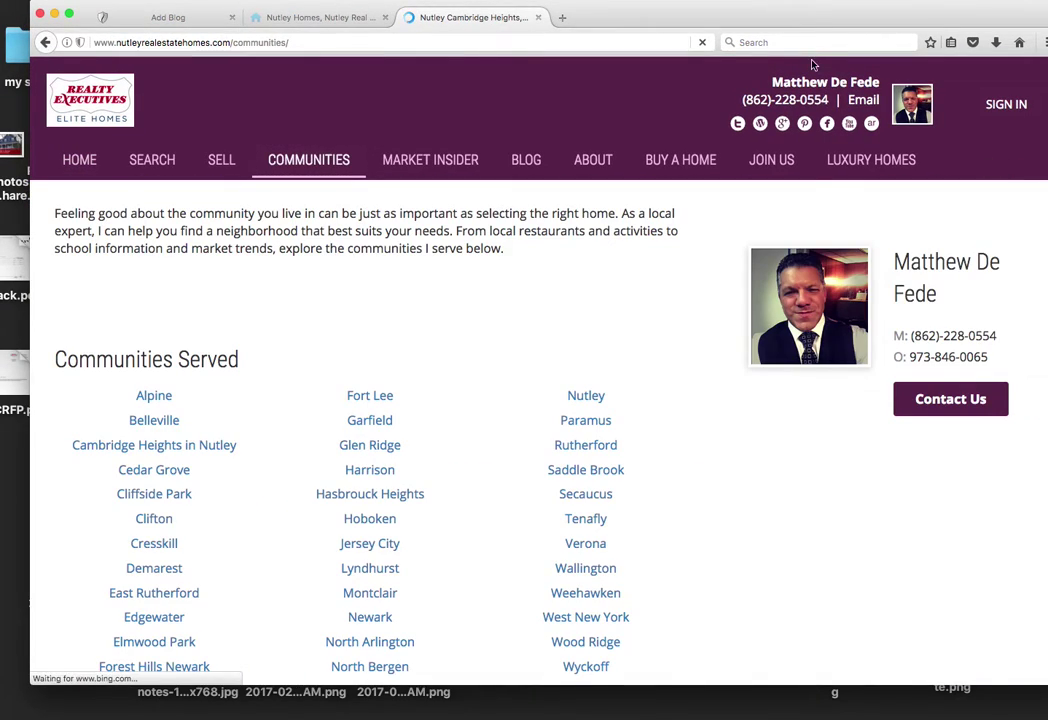
scroll(622, 377, down, 1)
click(592, 374)
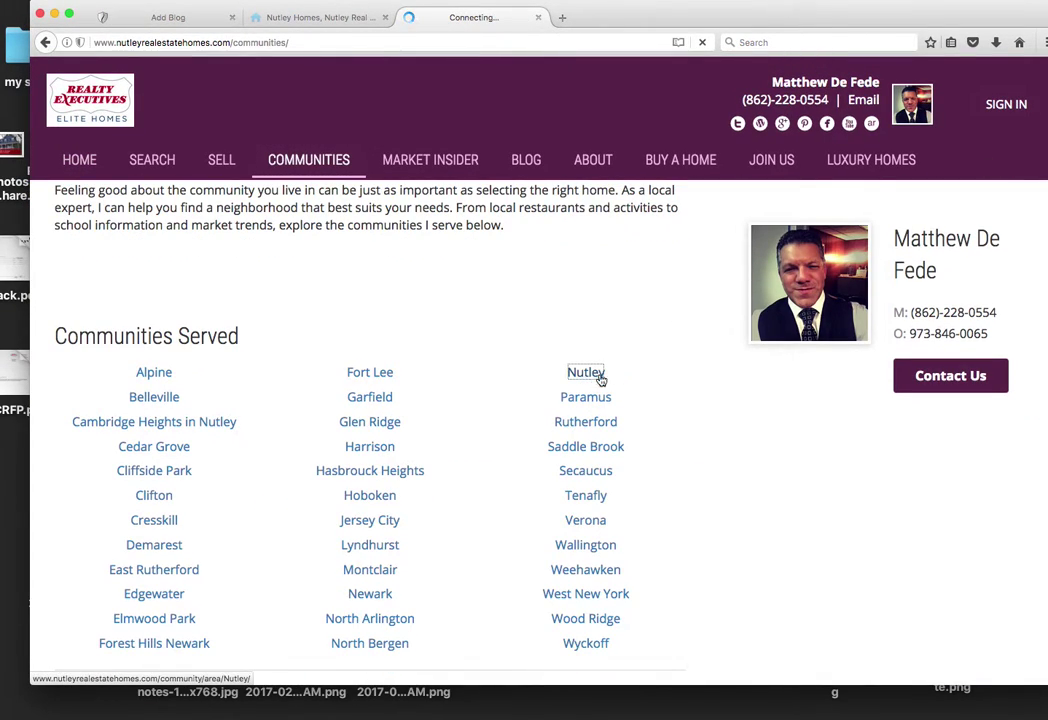
Step: Select the four Nutley description paragraphs and return to the blog editor tab
drag(792, 25, 783, 23)
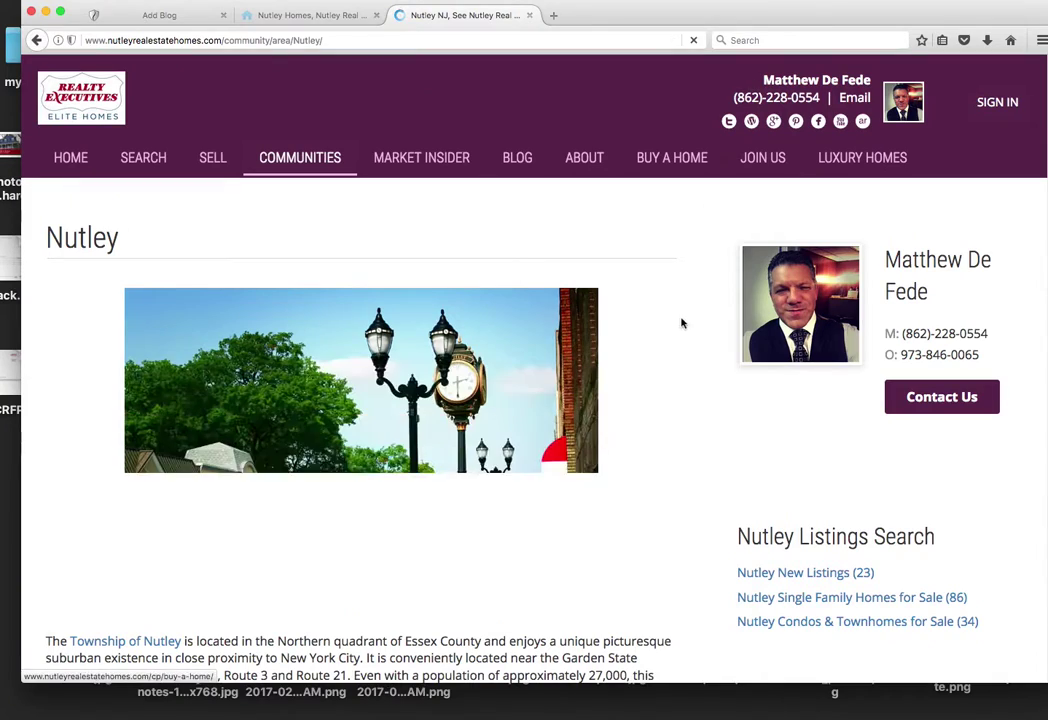
scroll(665, 318, down, 5)
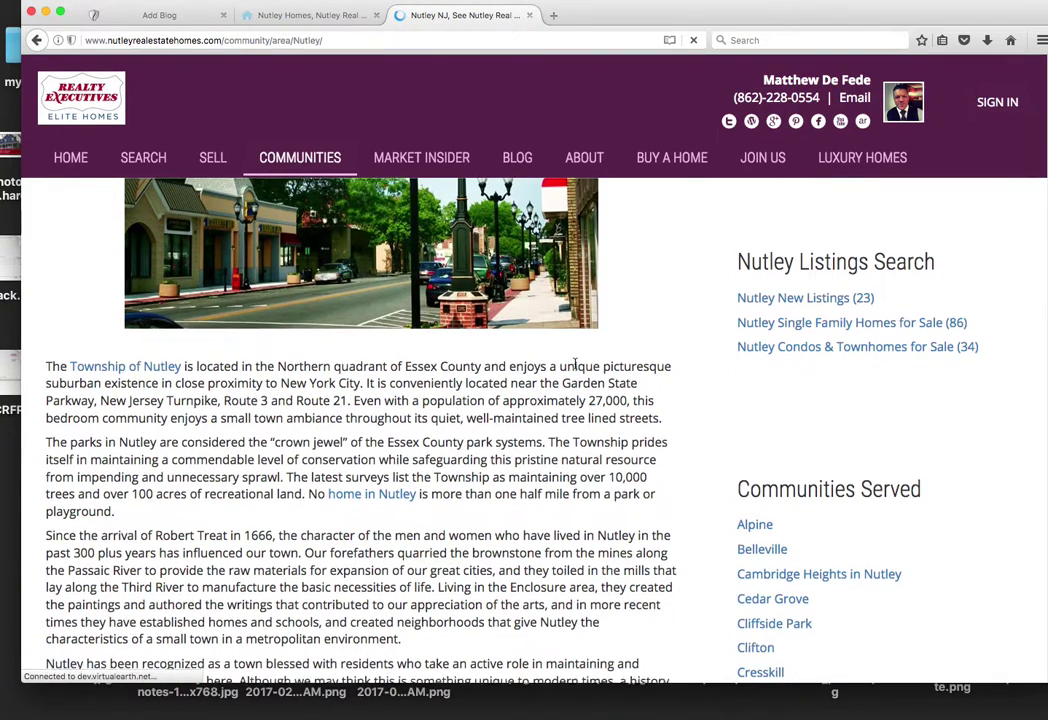
scroll(40, 340, down, 1)
drag(44, 335, 420, 660)
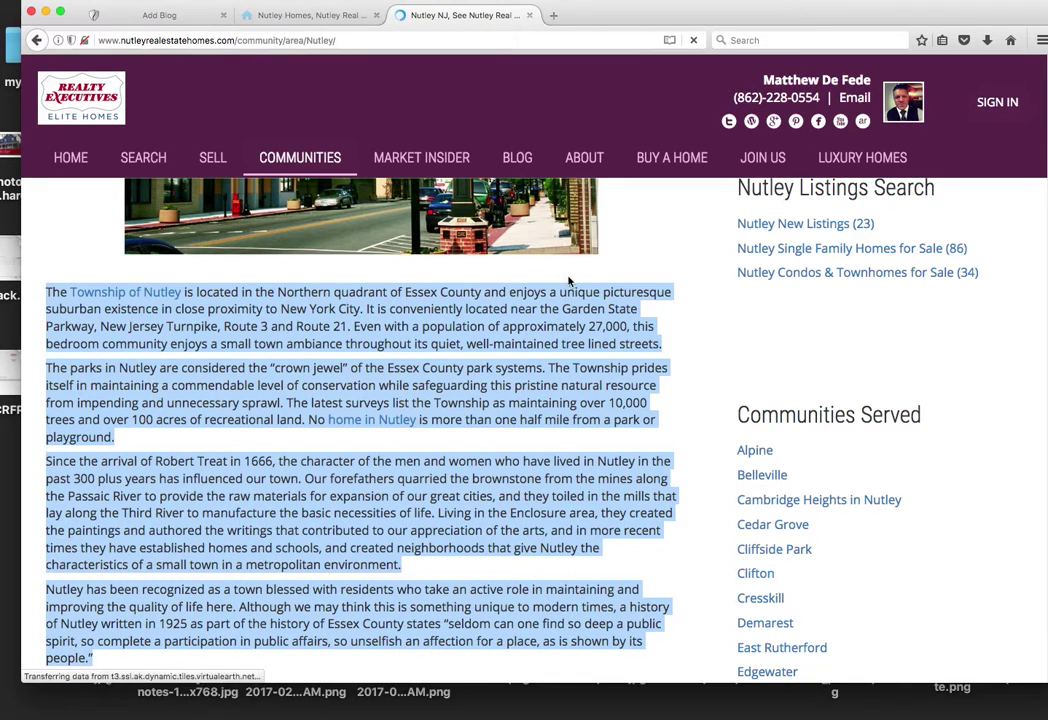
click(265, 15)
click(160, 15)
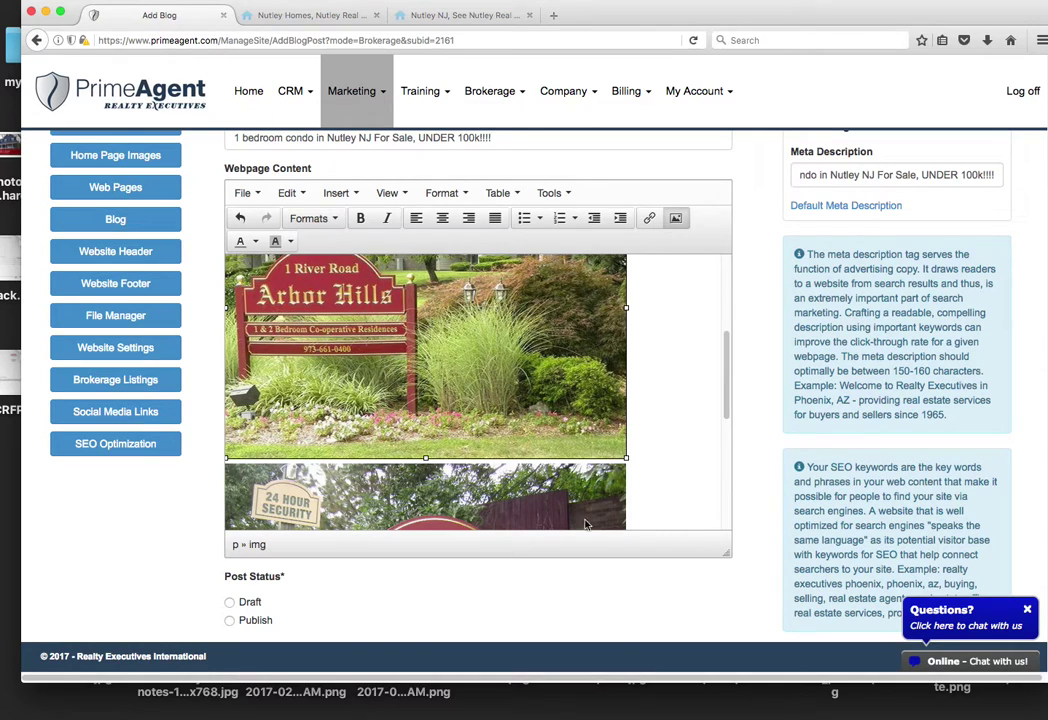
Step: Paste the Nutley description text under the About Nutley NJ heading
scroll(720, 409, down, 5)
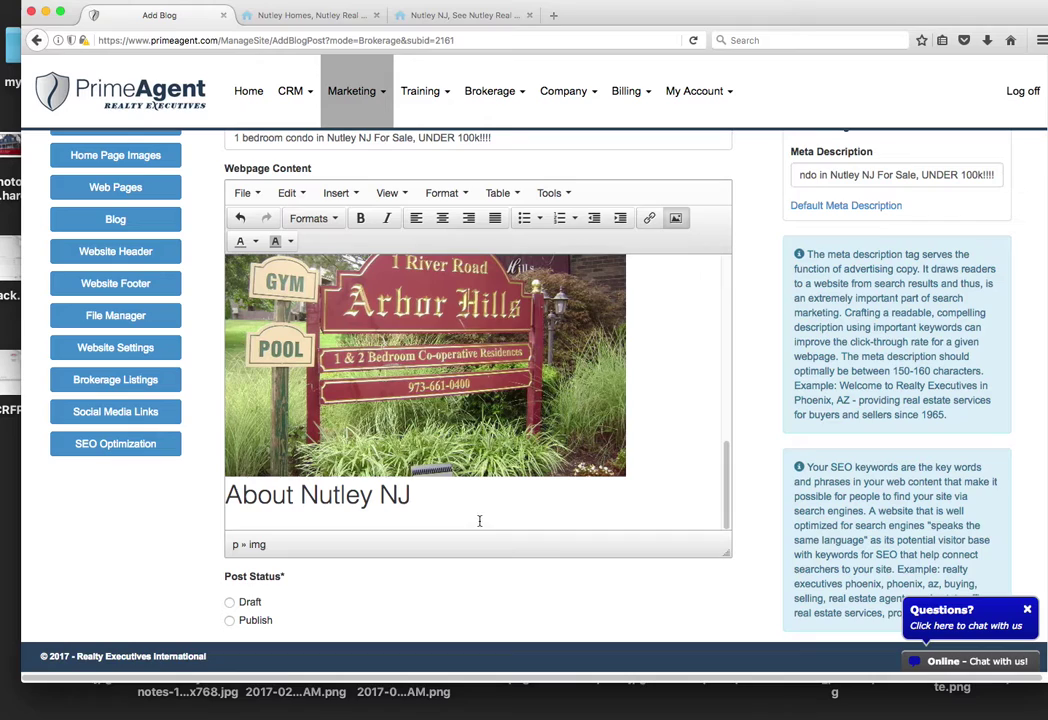
click(471, 513)
key(super+v)
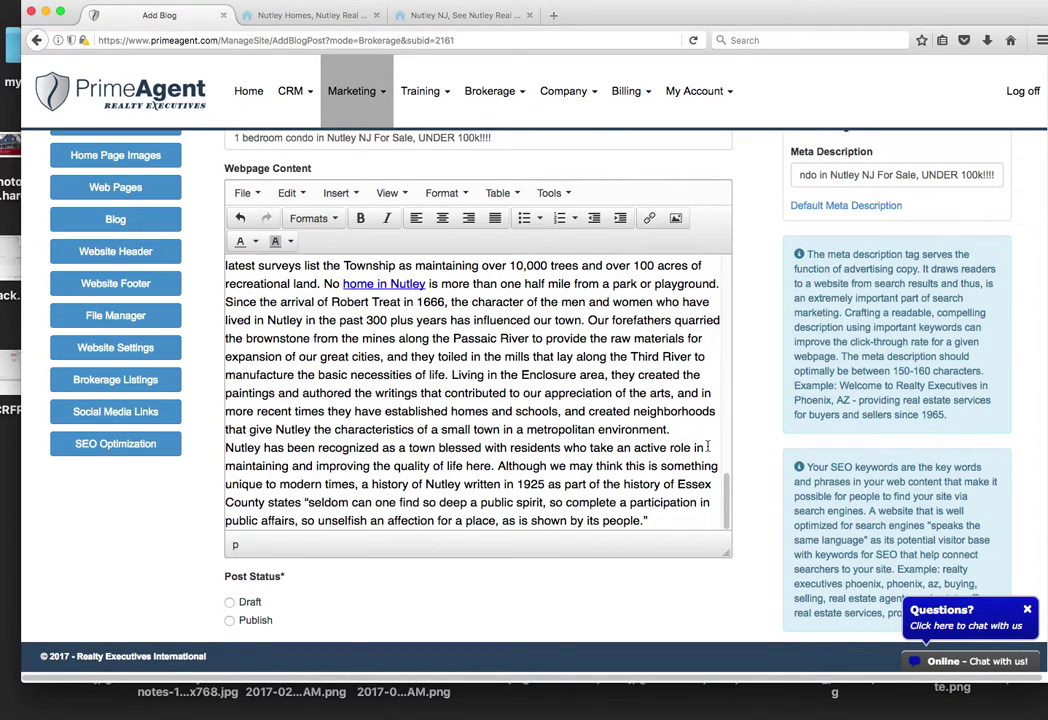
drag(727, 505, 726, 281)
Step: Delete the first Arbor Hills photo and its leftover empty line
scroll(453, 328, down, 1)
click(453, 330)
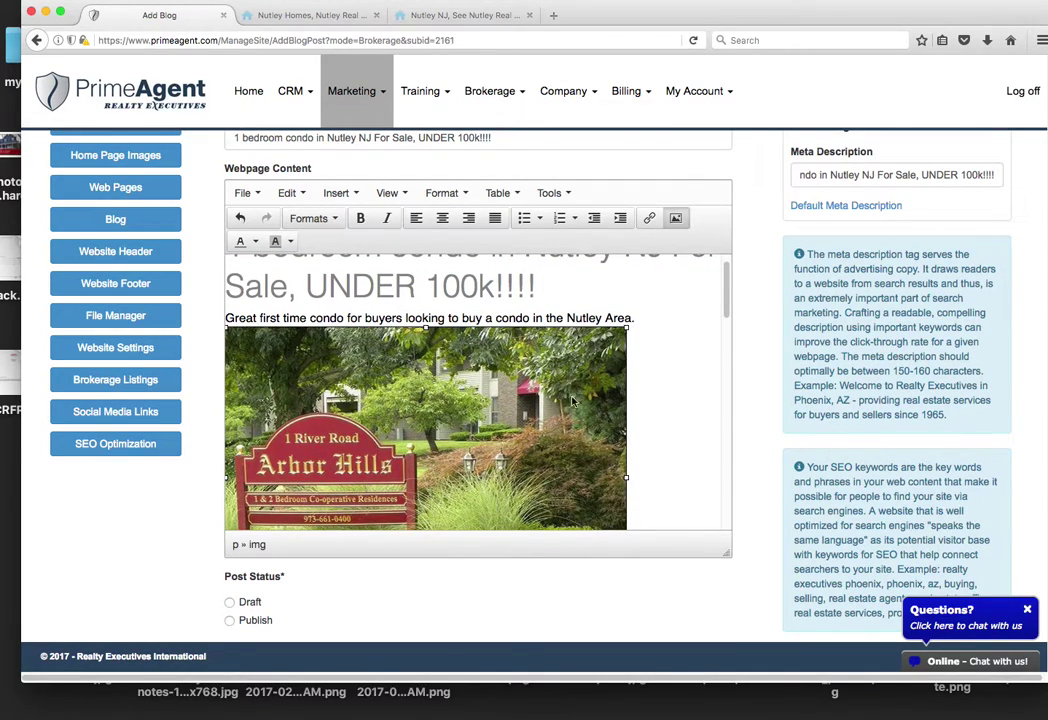
key(Delete)
key(BackSpace)
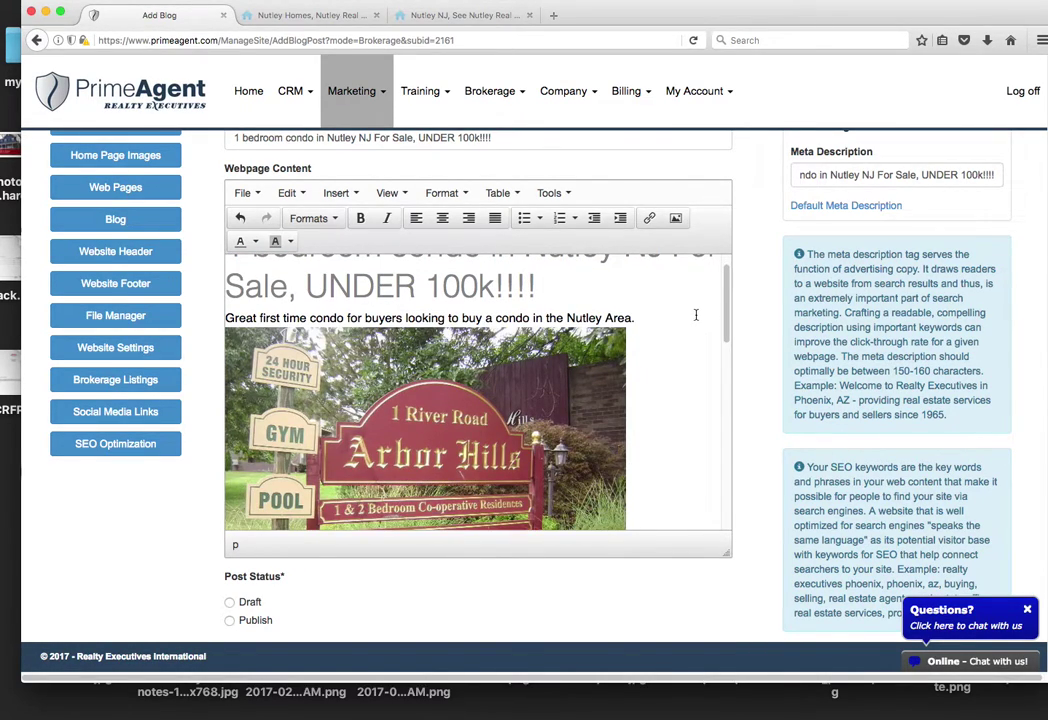
Step: Add a closing line telling readers to call the Realty Executives Elite Homes agent about the Nutley condo
drag(726, 300, 727, 524)
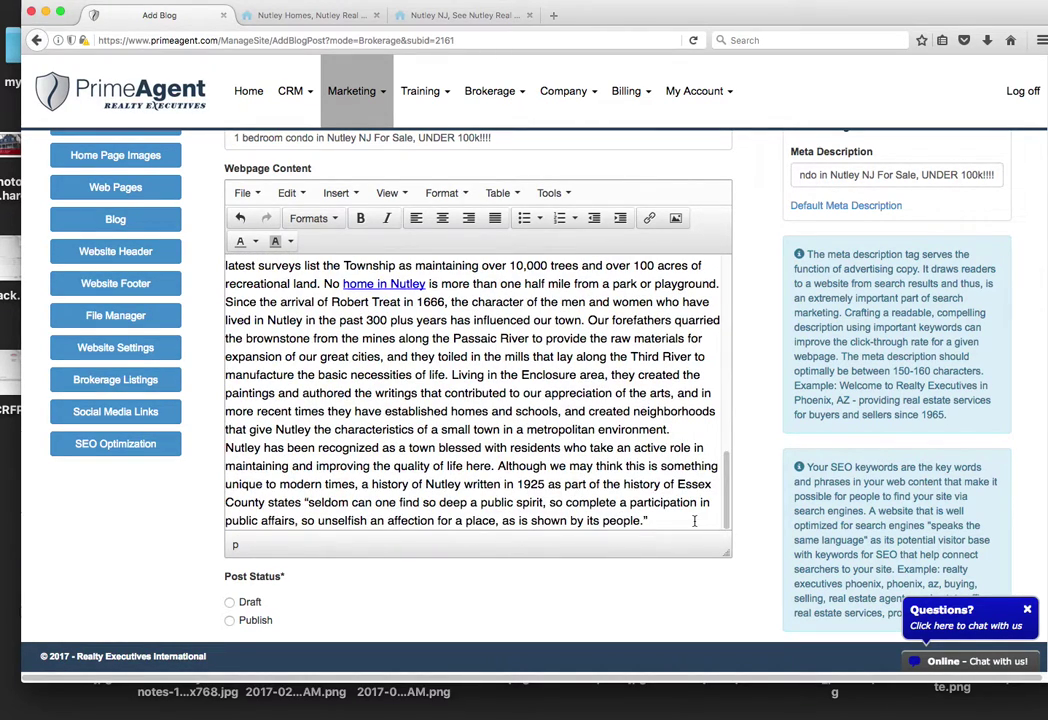
key(Return)
key(Return)
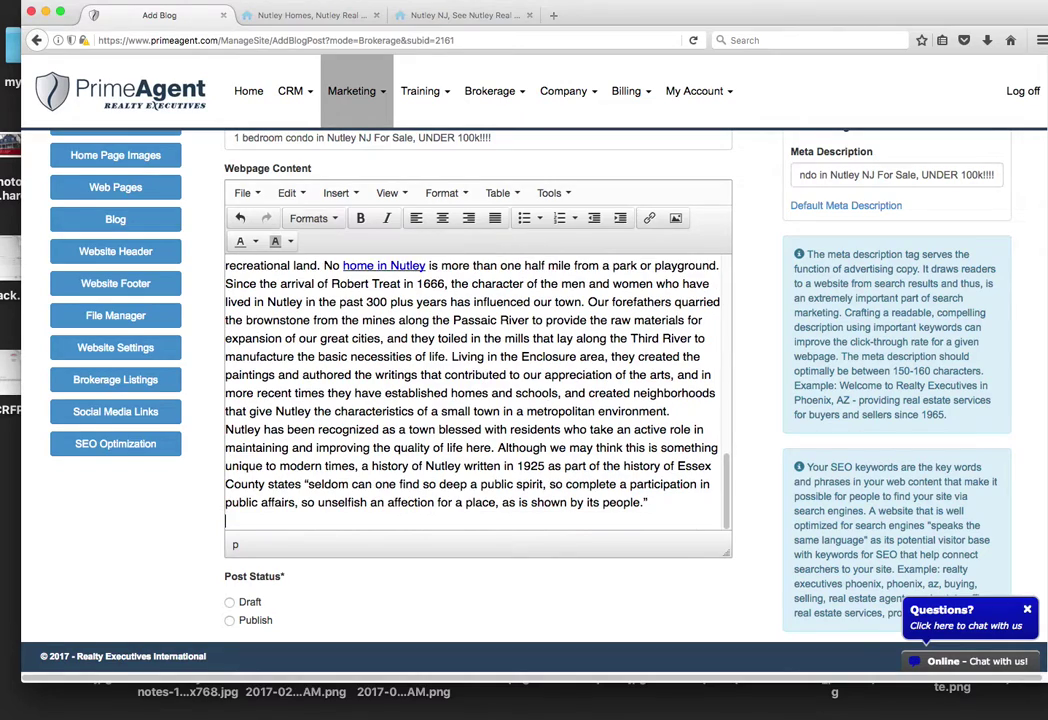
text(For More information about b)
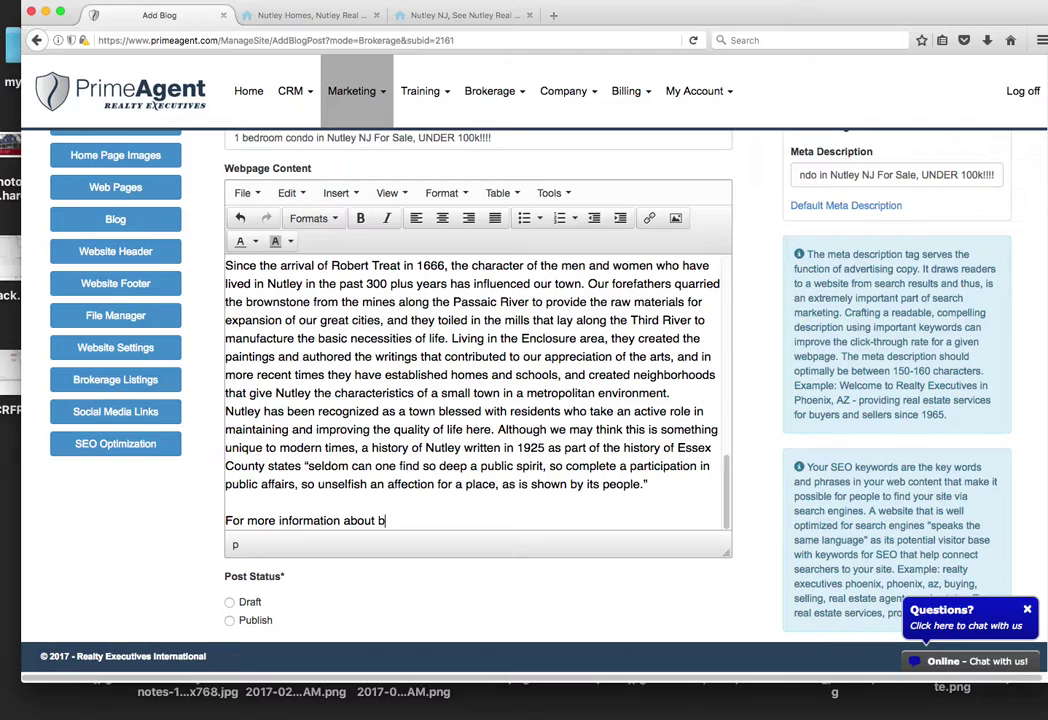
text(ndo in Nutley)
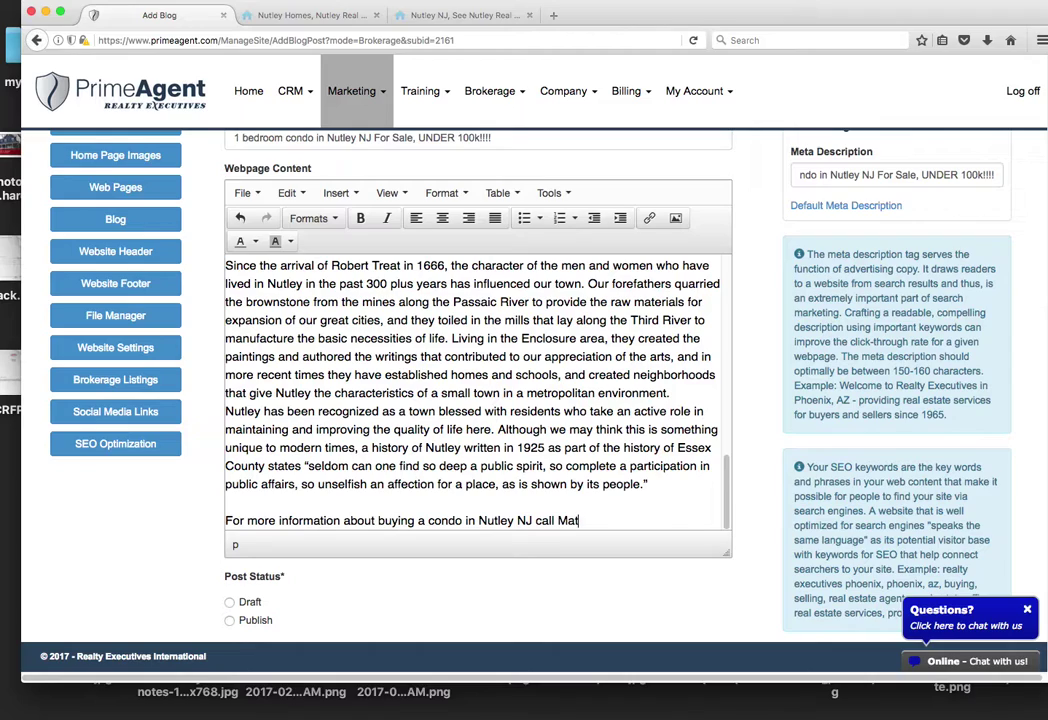
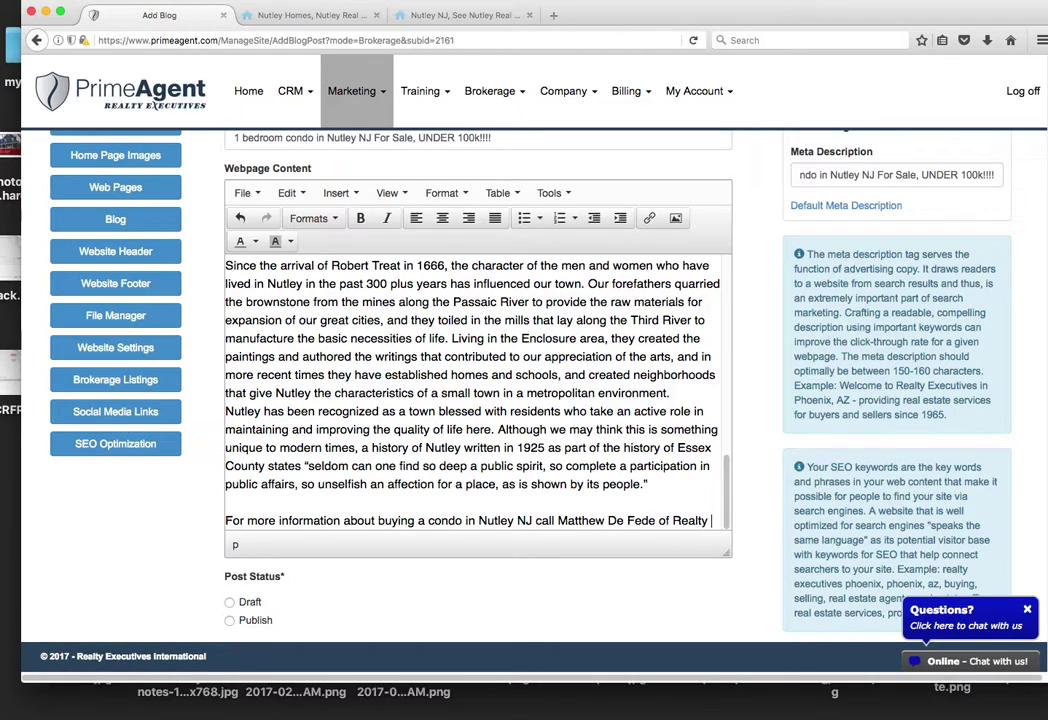
text(Exe)
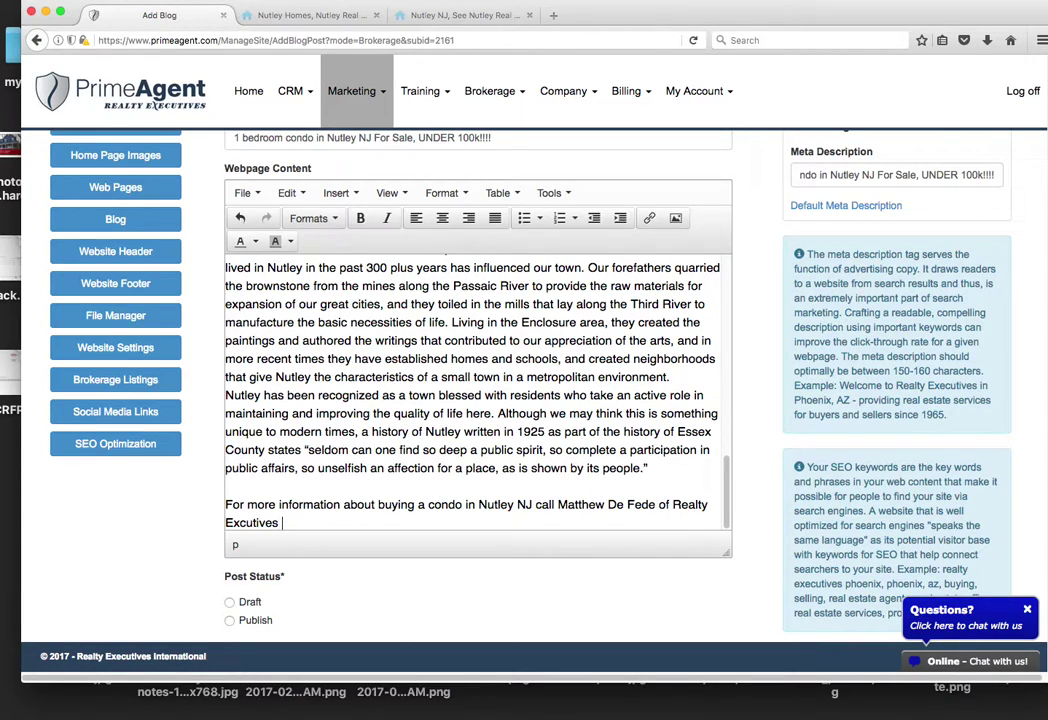
text(cutives Elite Homes)
key(super+z)
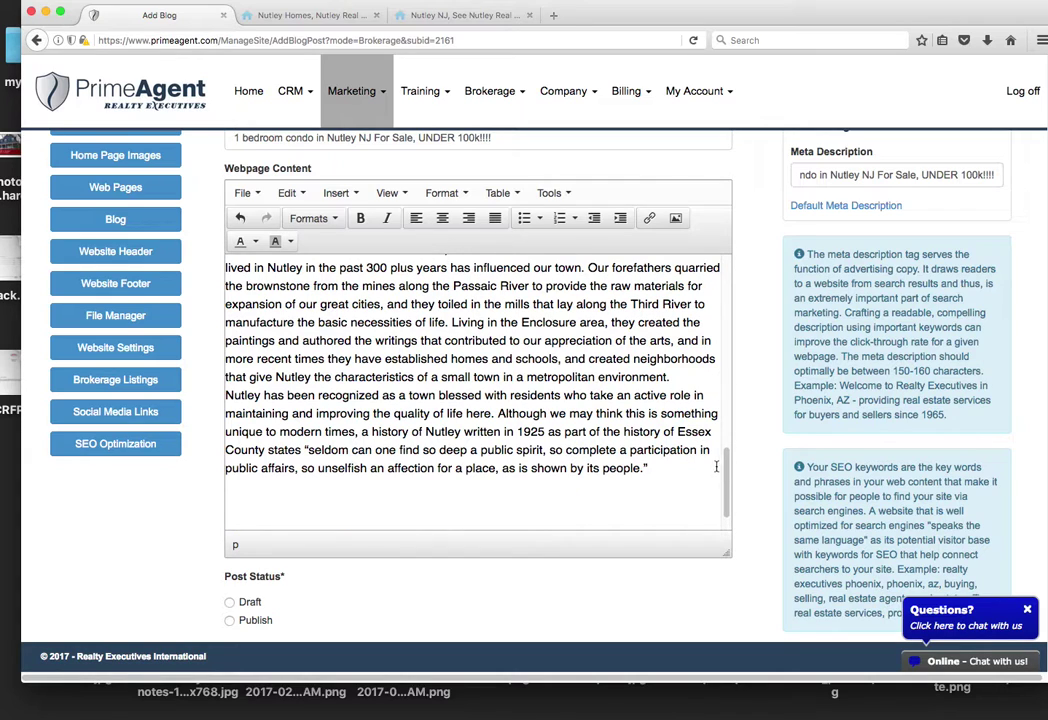
key(super+shift+z)
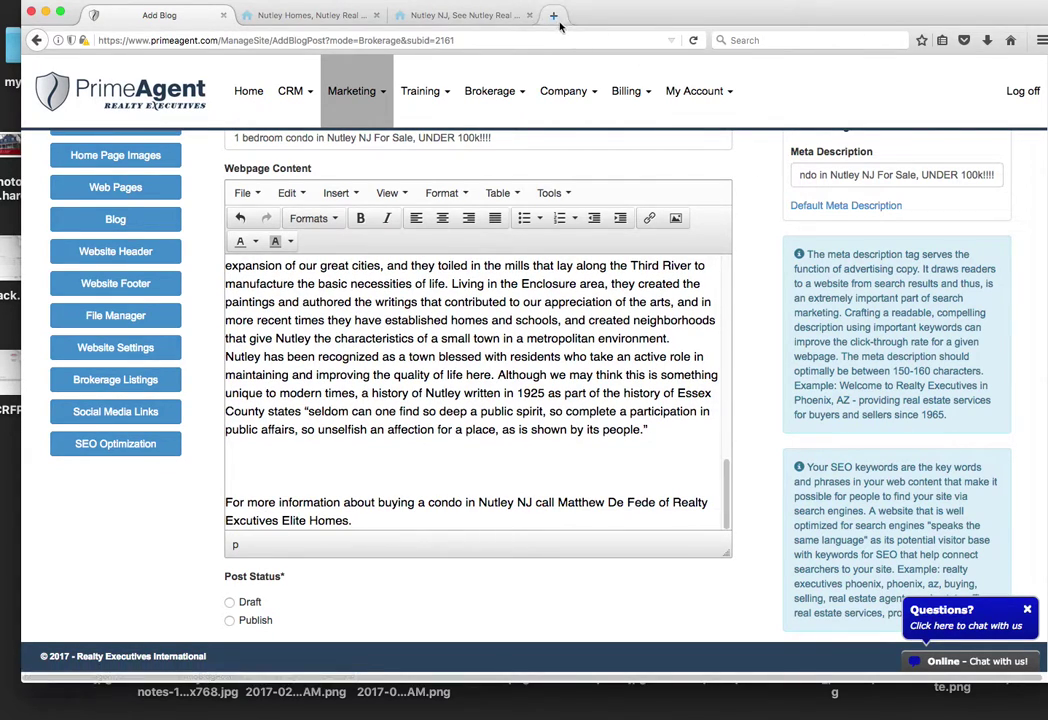
Step: Search YouTube for 'Nutley, NJ' and open the About Nutley New Jersey video
click(553, 16)
text(youtube.com)
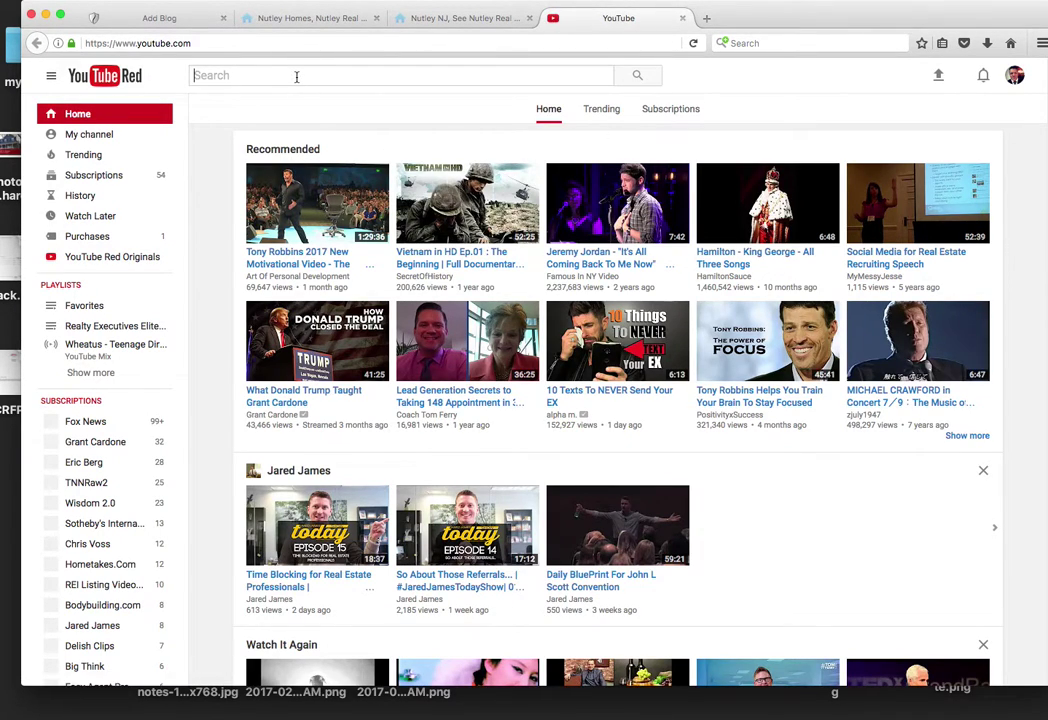
text(Nutley, NJ)
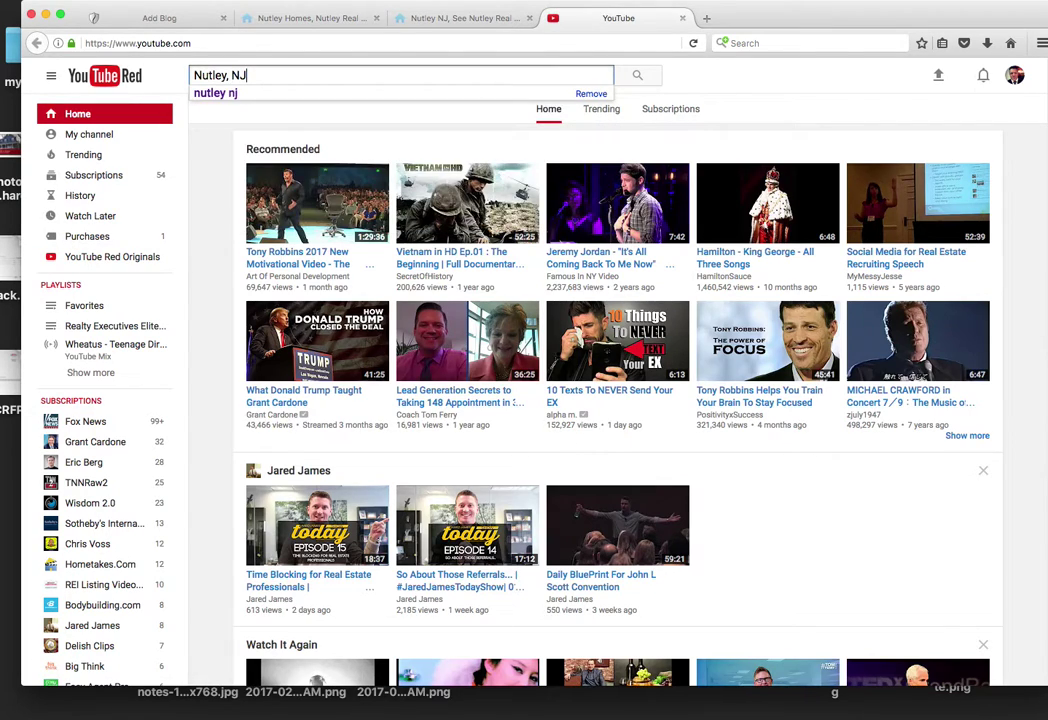
key(Return)
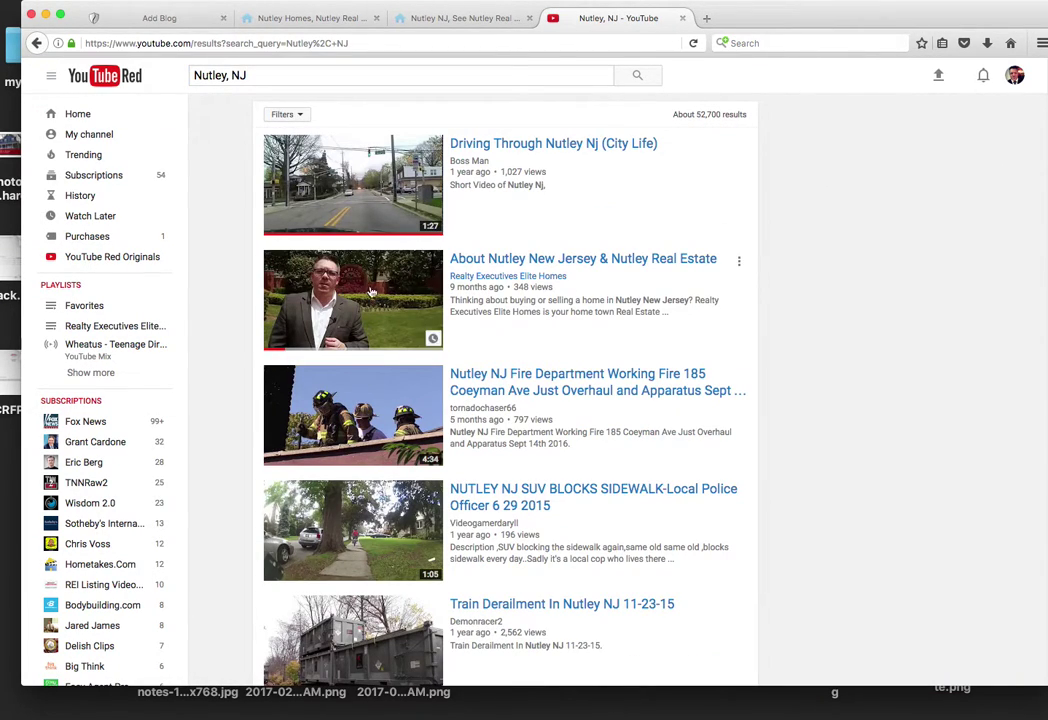
click(700, 150)
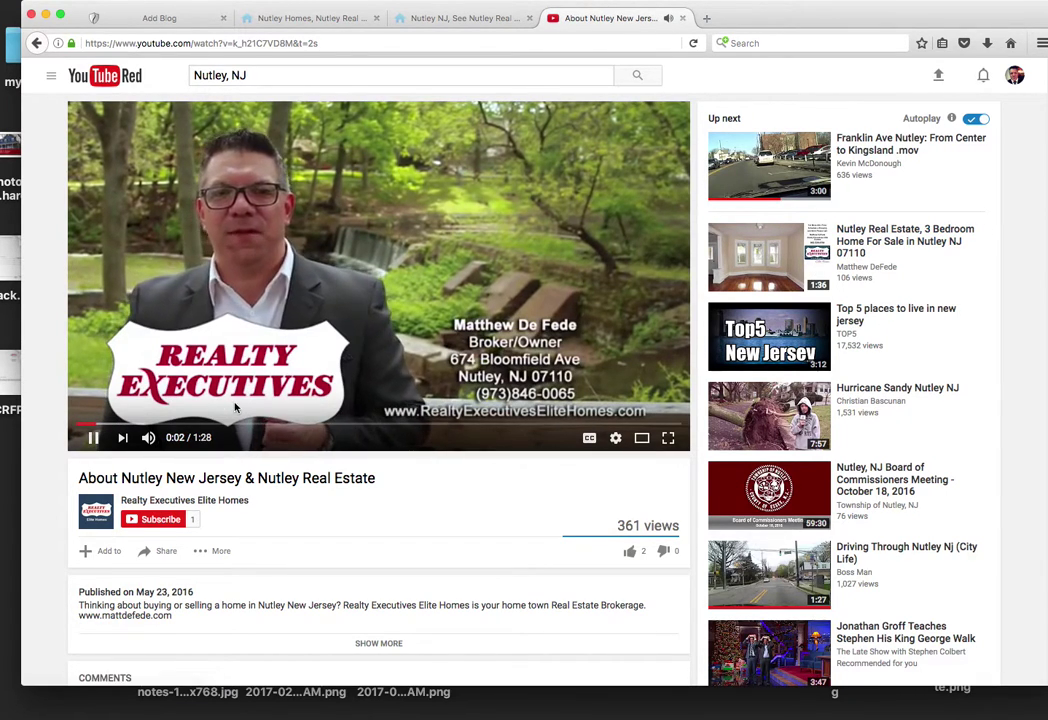
Step: Pause the video and display its Share > Embed iframe code
click(93, 438)
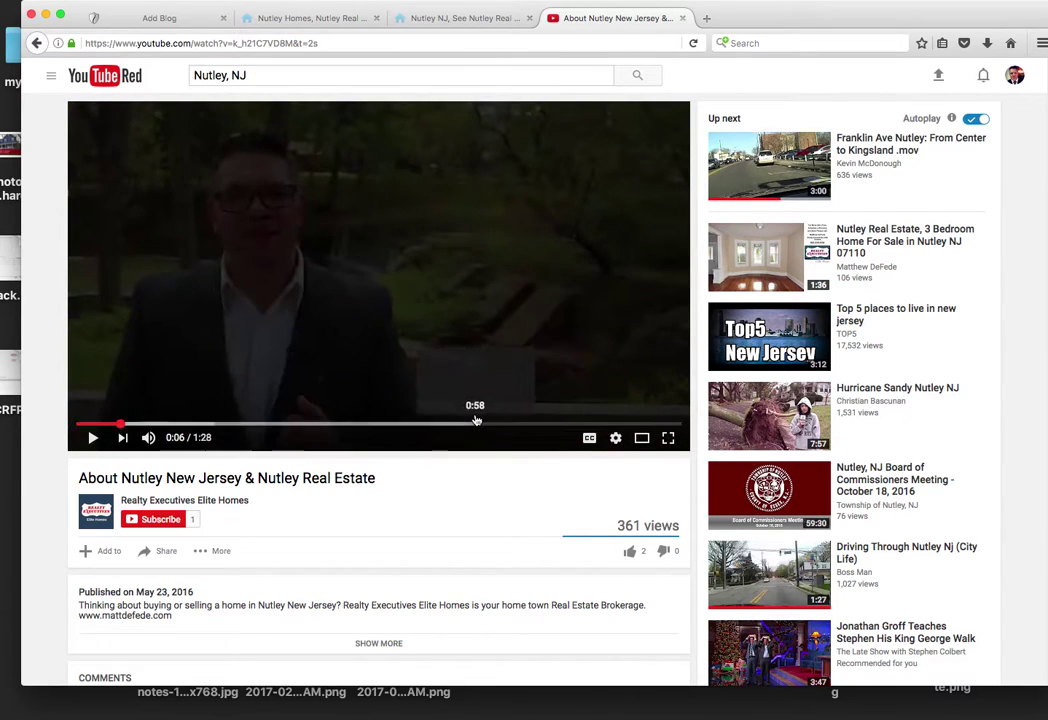
scroll(476, 420, down, 3)
click(162, 481)
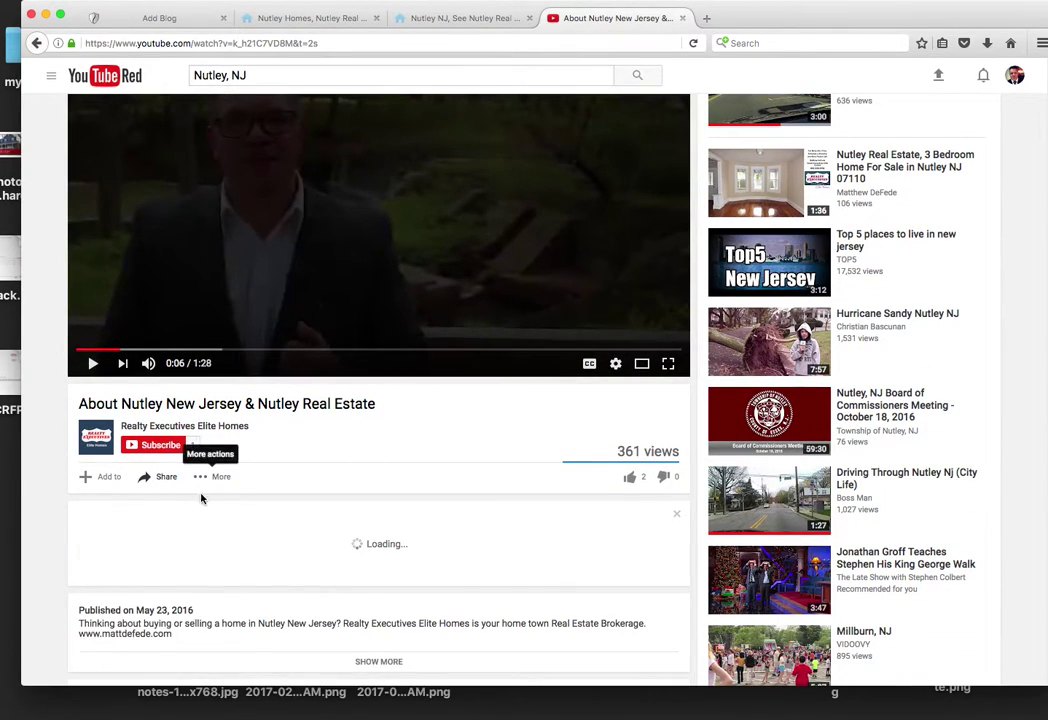
click(157, 519)
key(super+c)
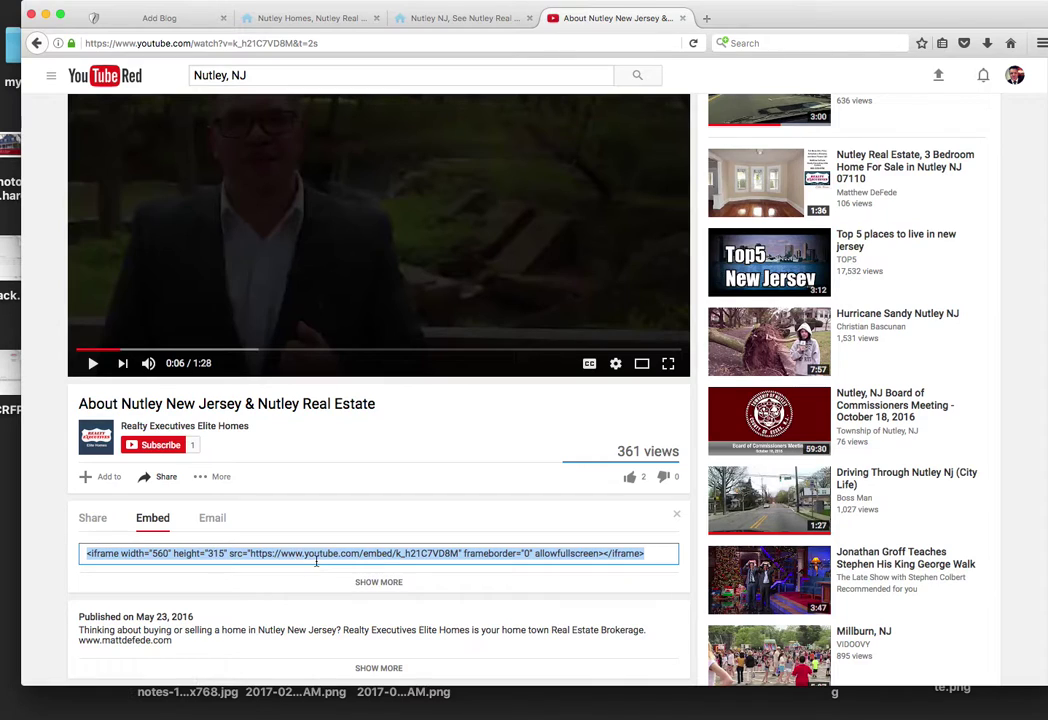
Step: Back in the post editor, insert a video from the pasted YouTube code at width 550
click(392, 20)
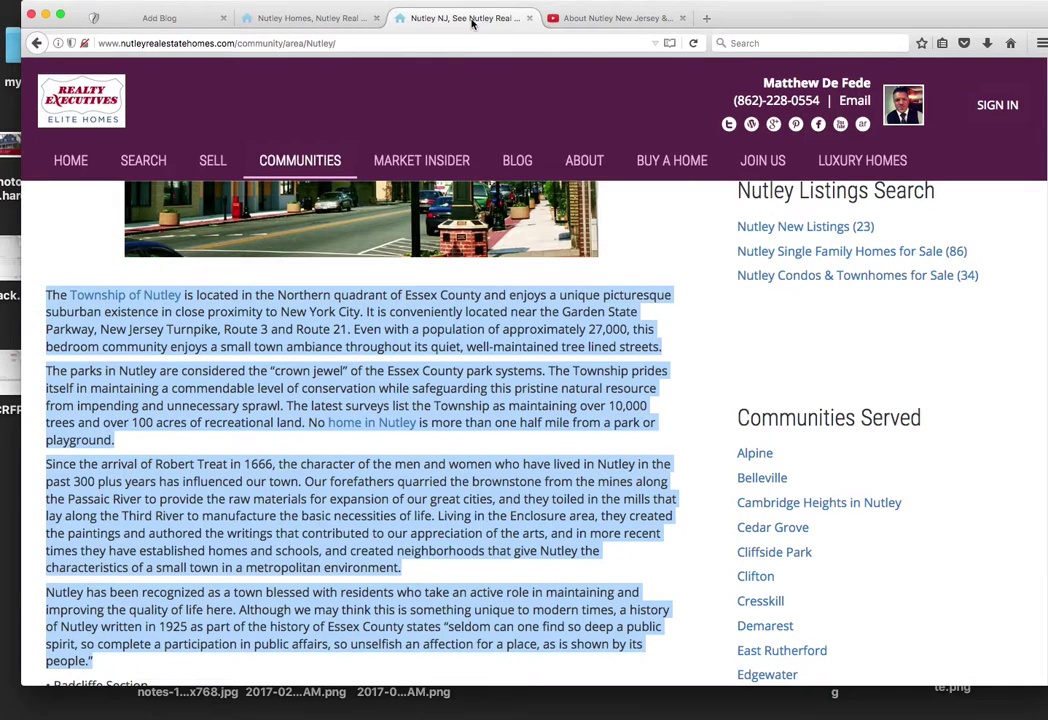
click(273, 22)
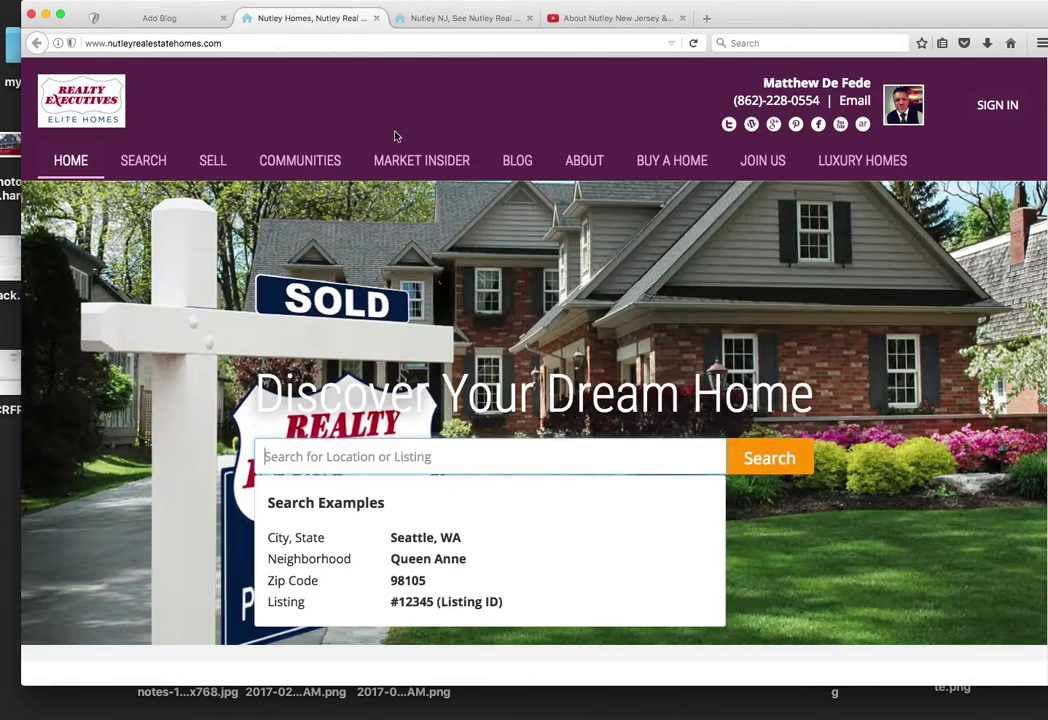
click(185, 20)
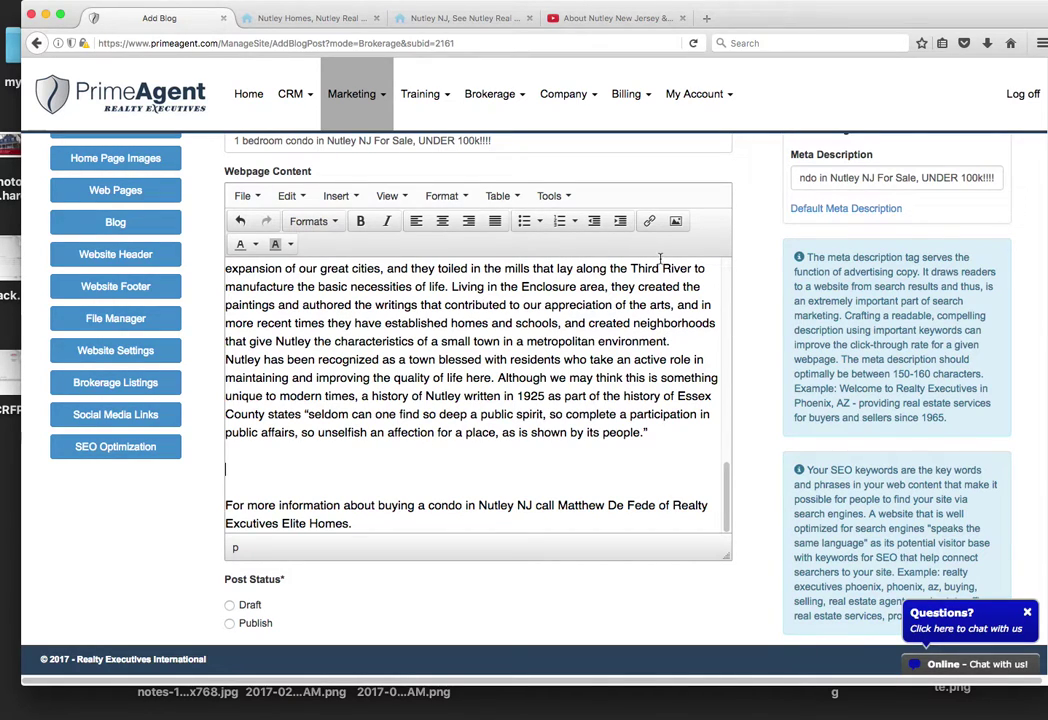
scroll(727, 464, up, 1)
scroll(727, 464, up, 1)
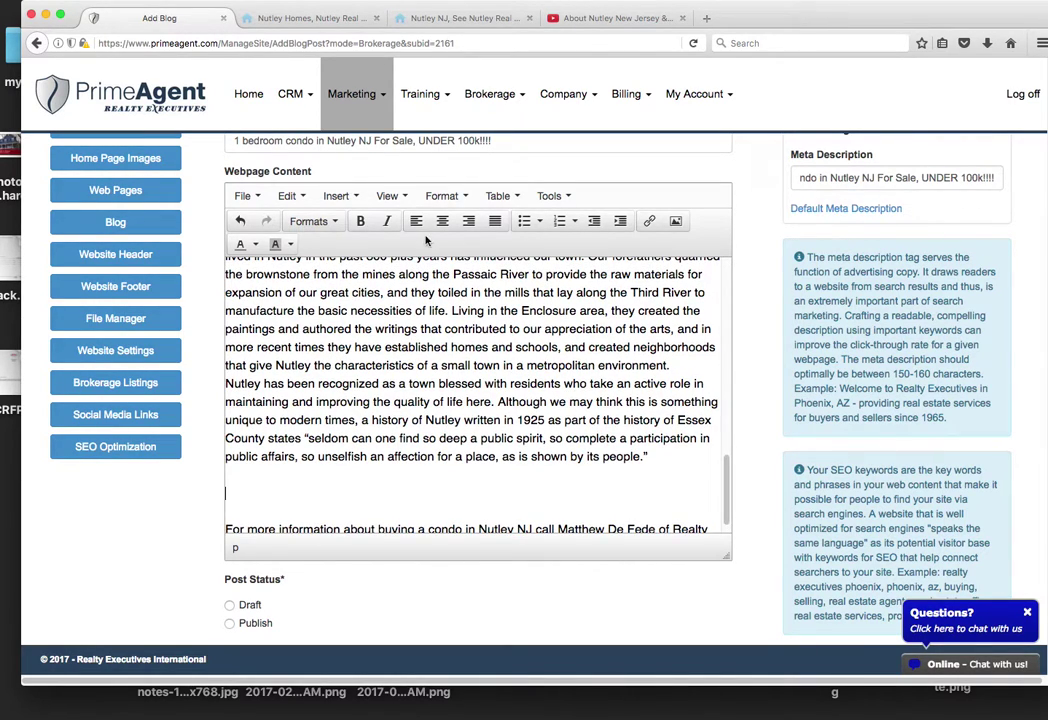
click(337, 196)
click(300, 221)
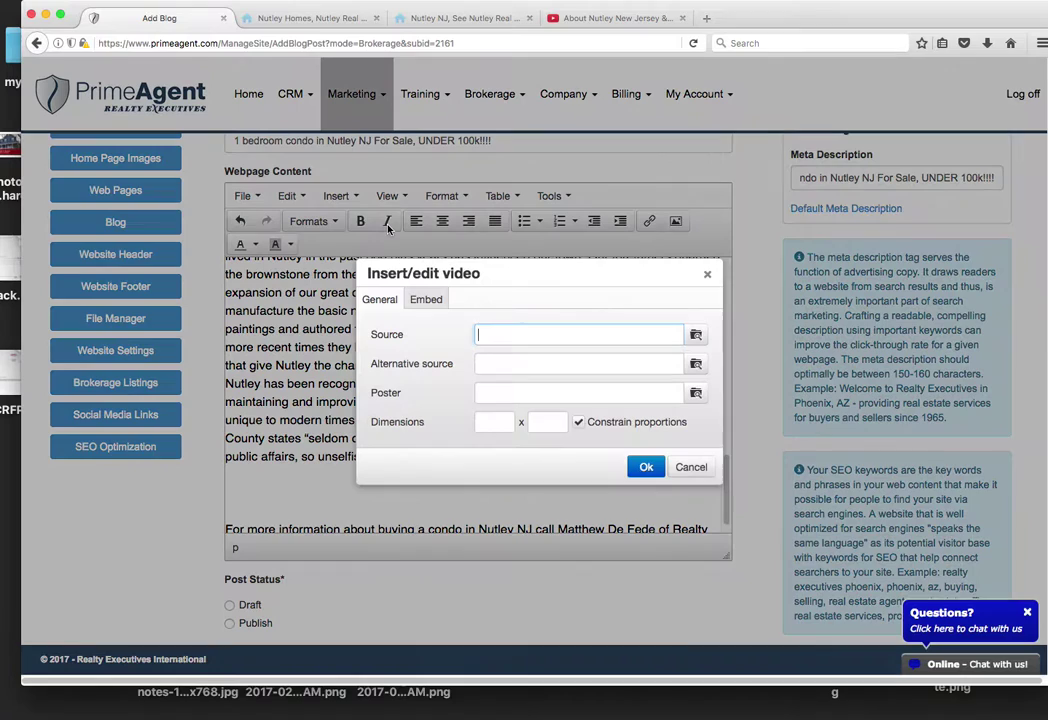
key(super+v)
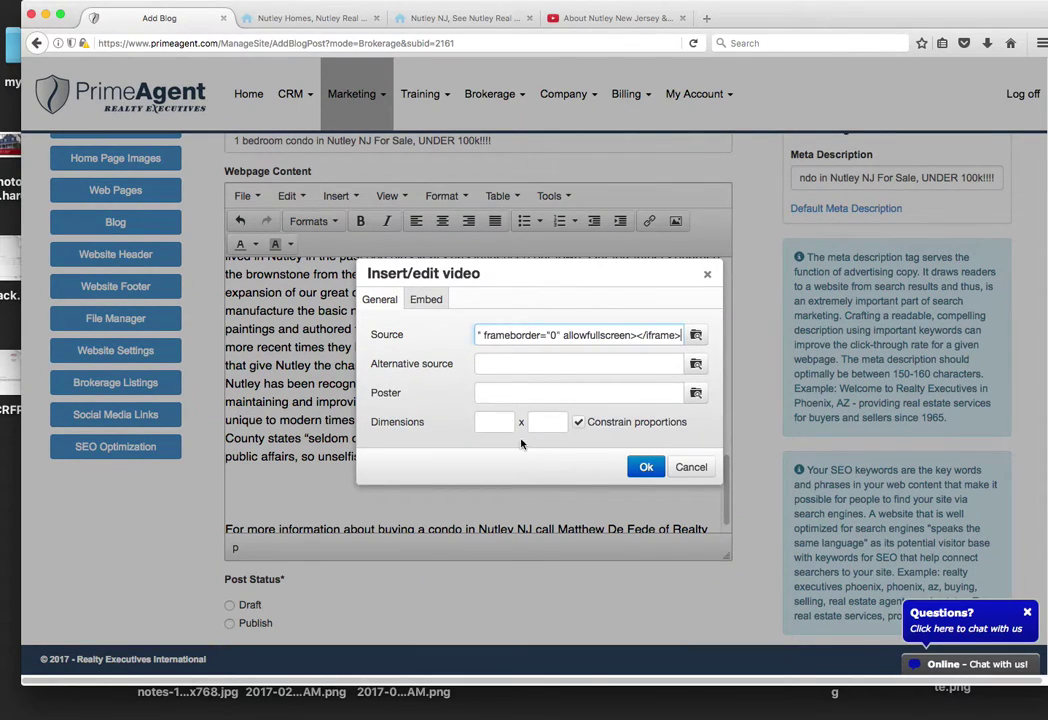
text(550)
click(646, 467)
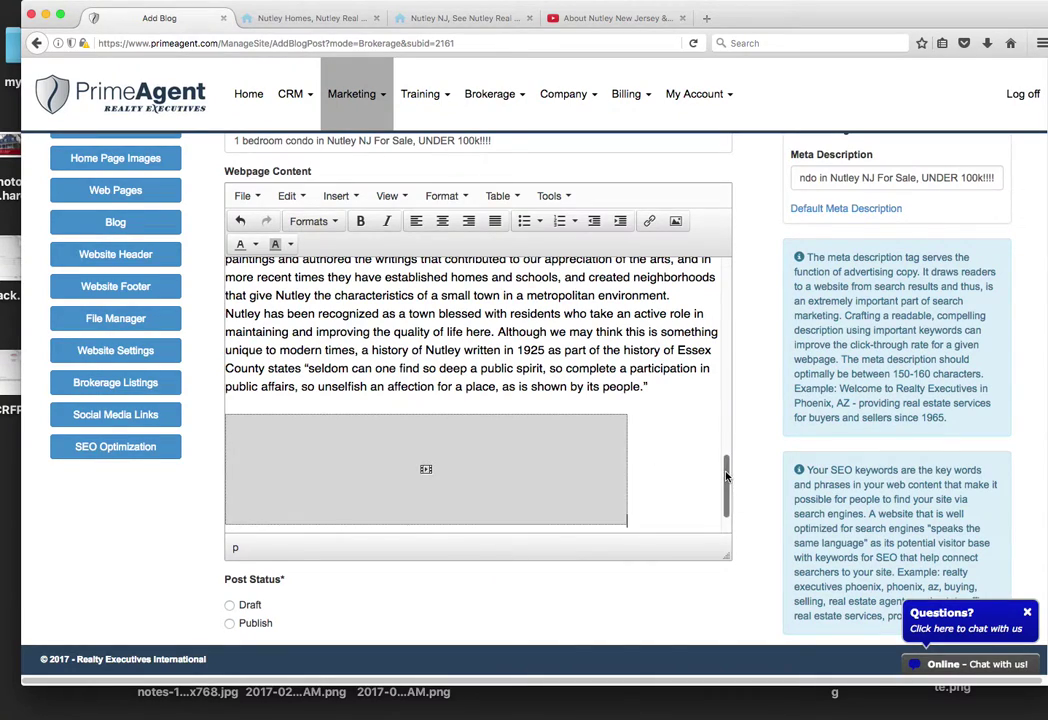
Step: Remove the failed video placeholder and re-insert the video by pasting the iframe code in the Embed tab
scroll(595, 420, down, 2)
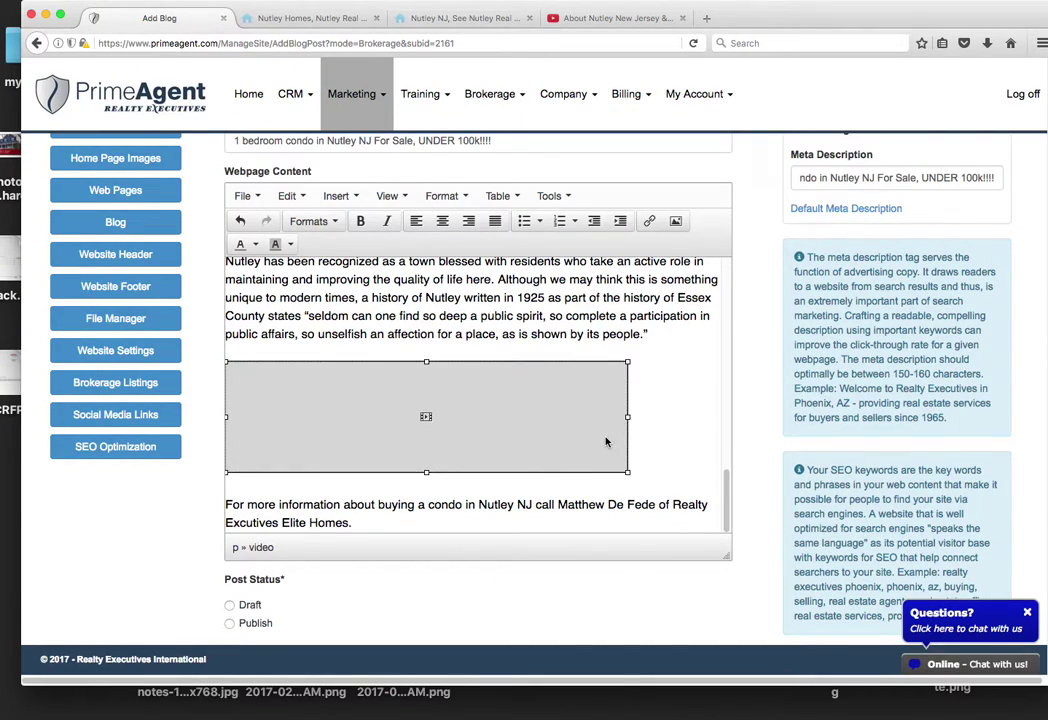
key(BackSpace)
click(336, 196)
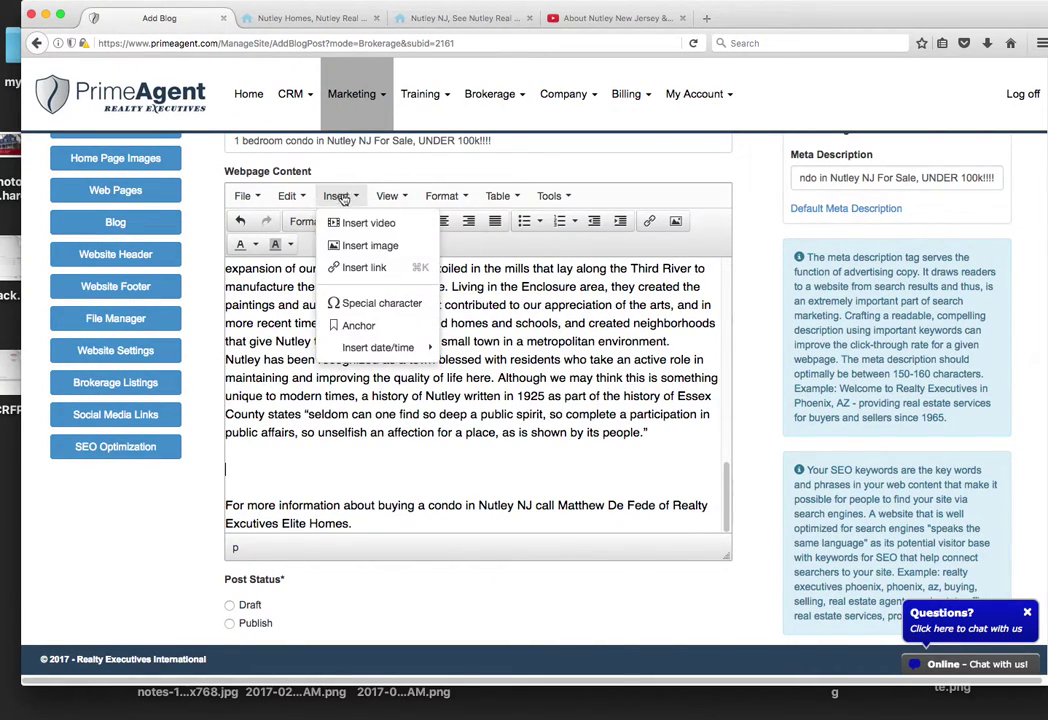
click(362, 223)
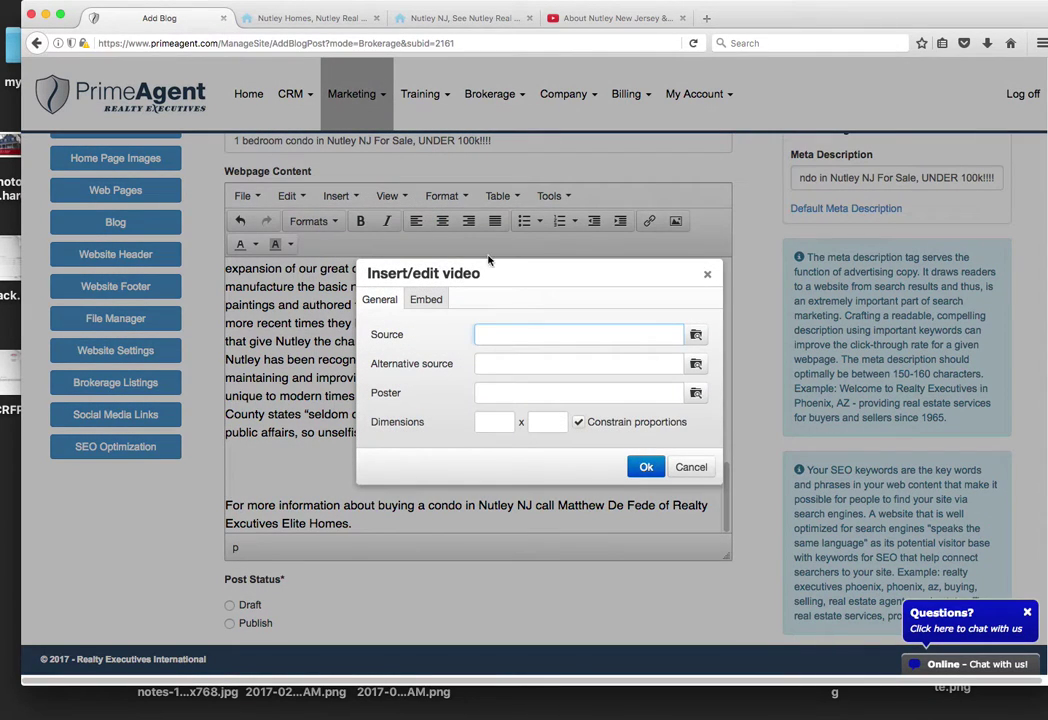
click(696, 336)
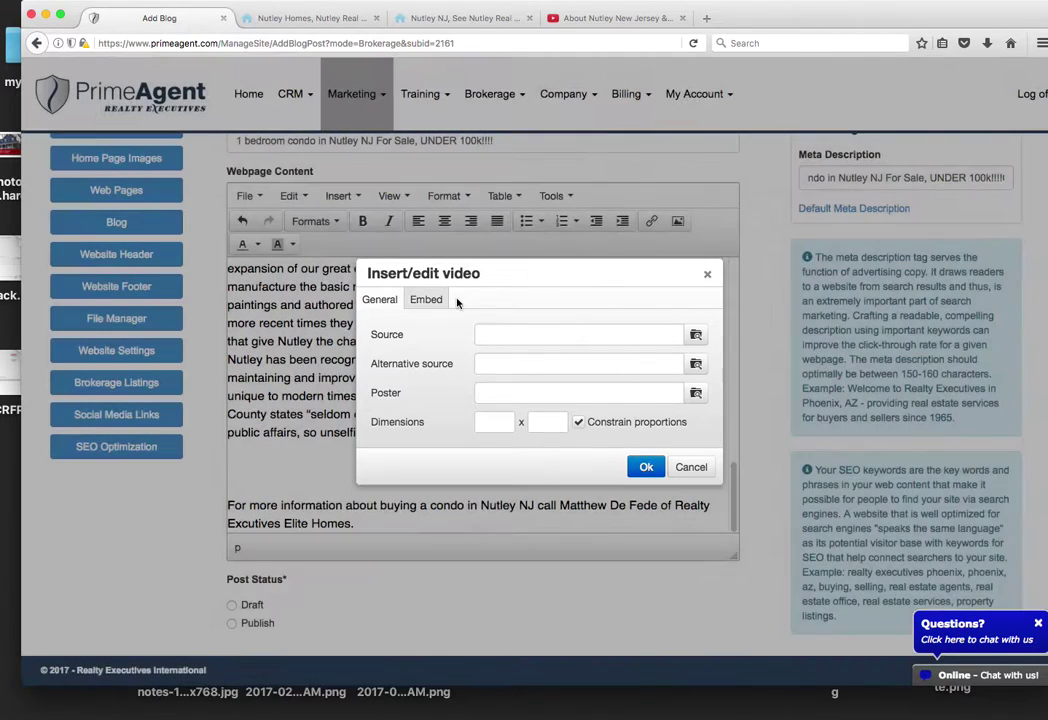
click(428, 300)
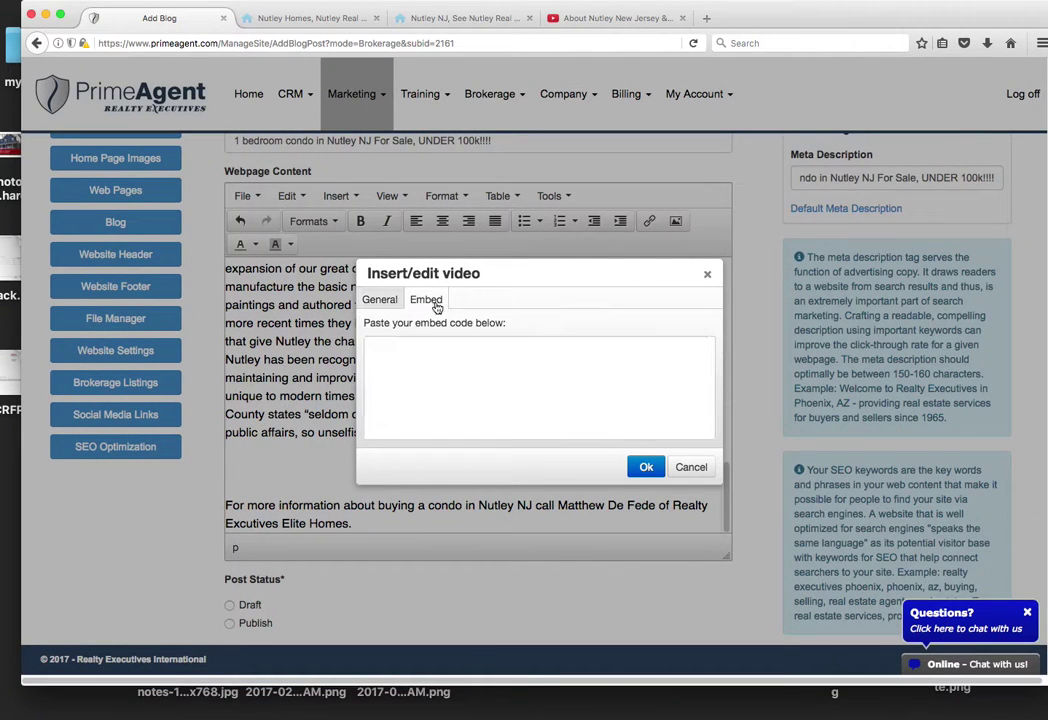
click(498, 351)
key(super+v)
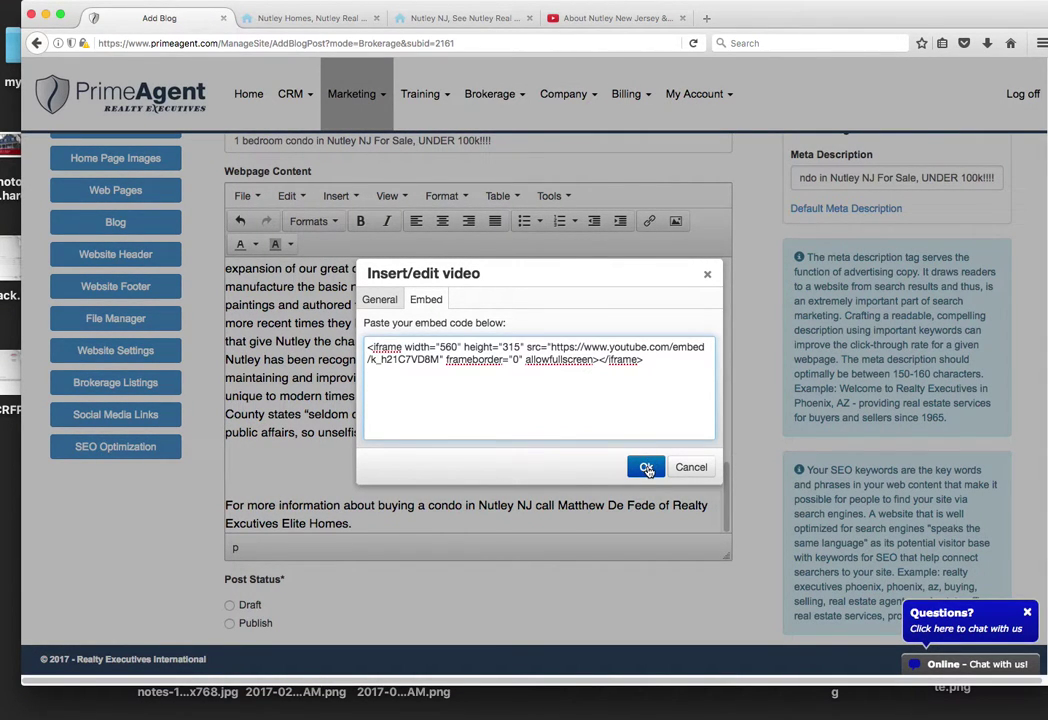
click(646, 467)
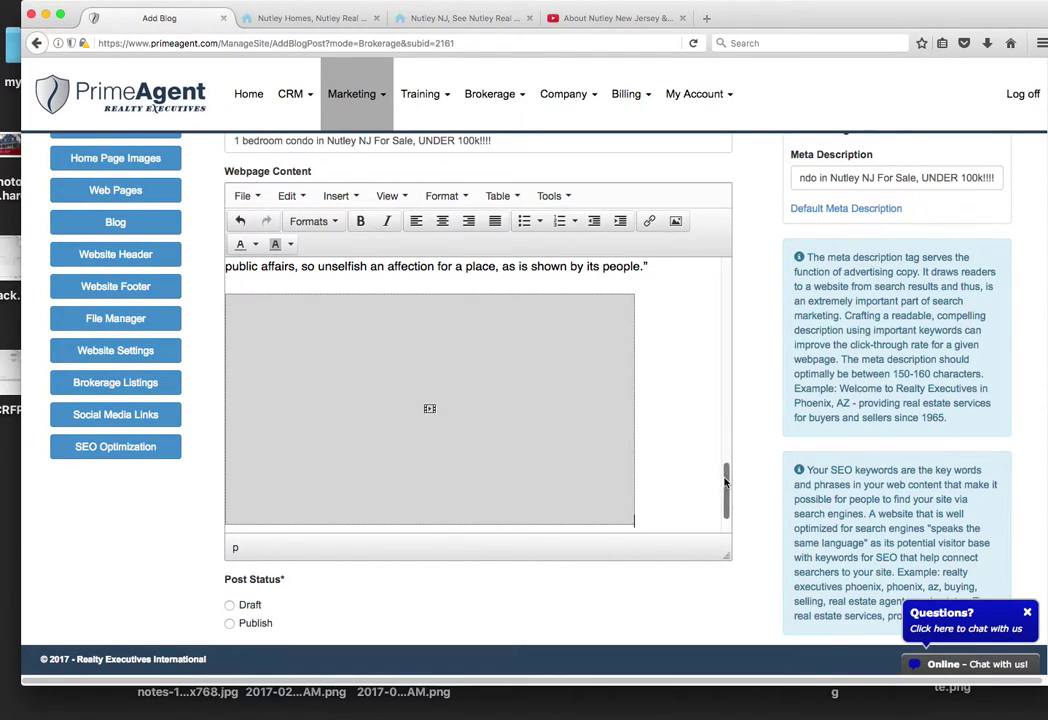
scroll(714, 376, up, 5)
scroll(714, 376, up, 10)
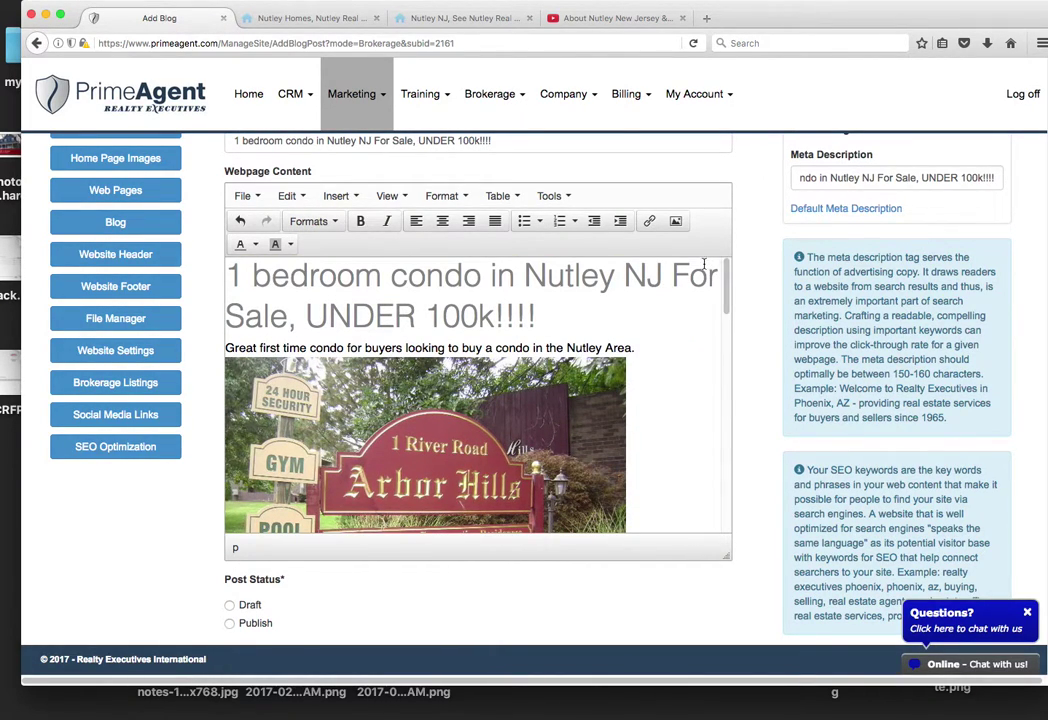
scroll(722, 294, down, 1)
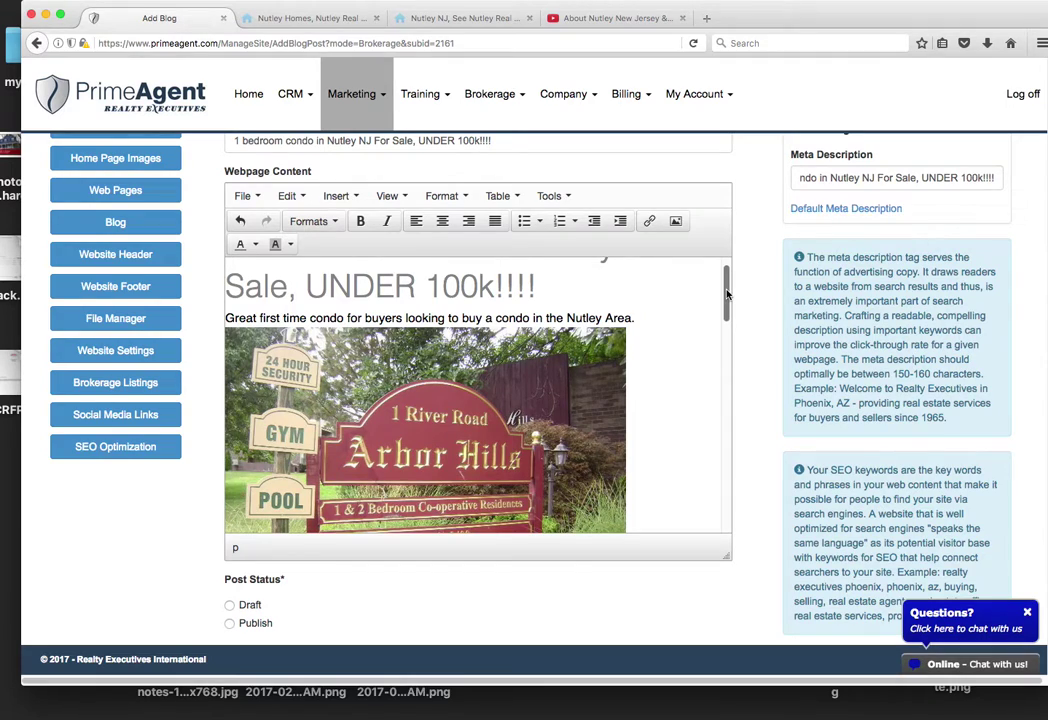
drag(636, 312, 229, 312)
click(241, 309)
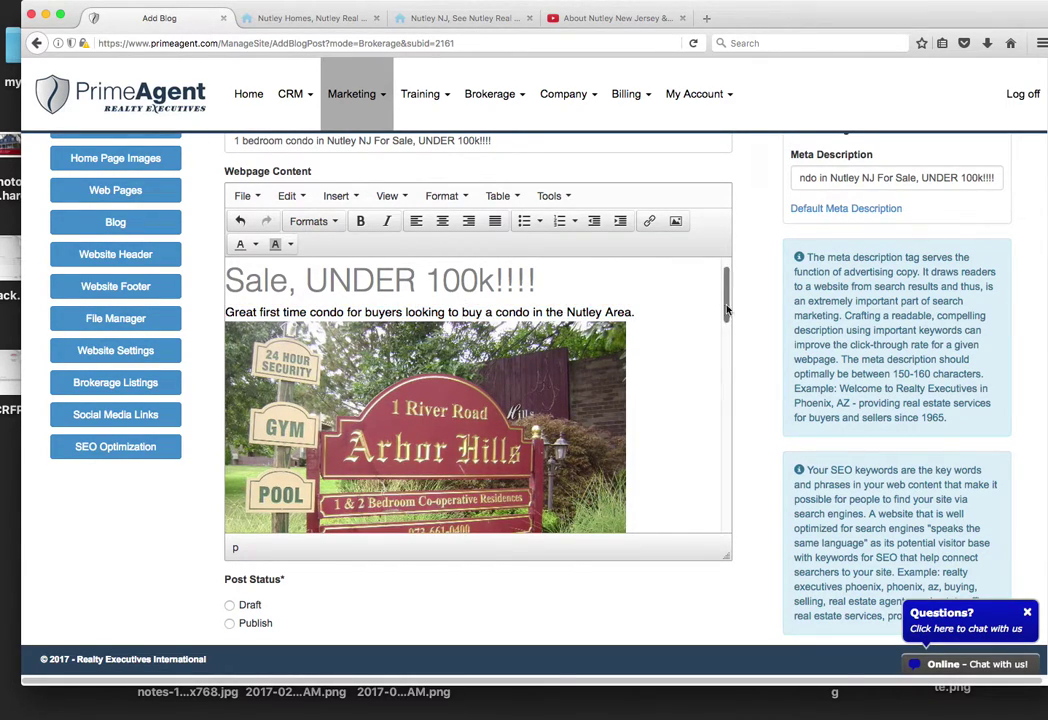
scroll(727, 325, down, 1)
scroll(727, 328, down, 1)
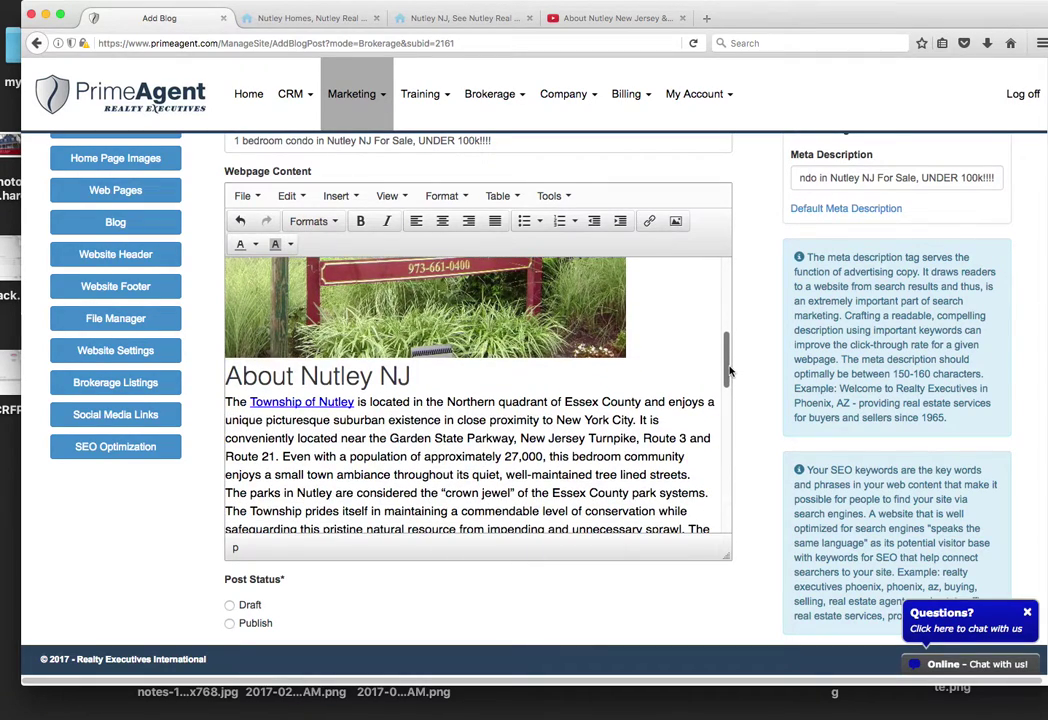
drag(730, 370, 738, 467)
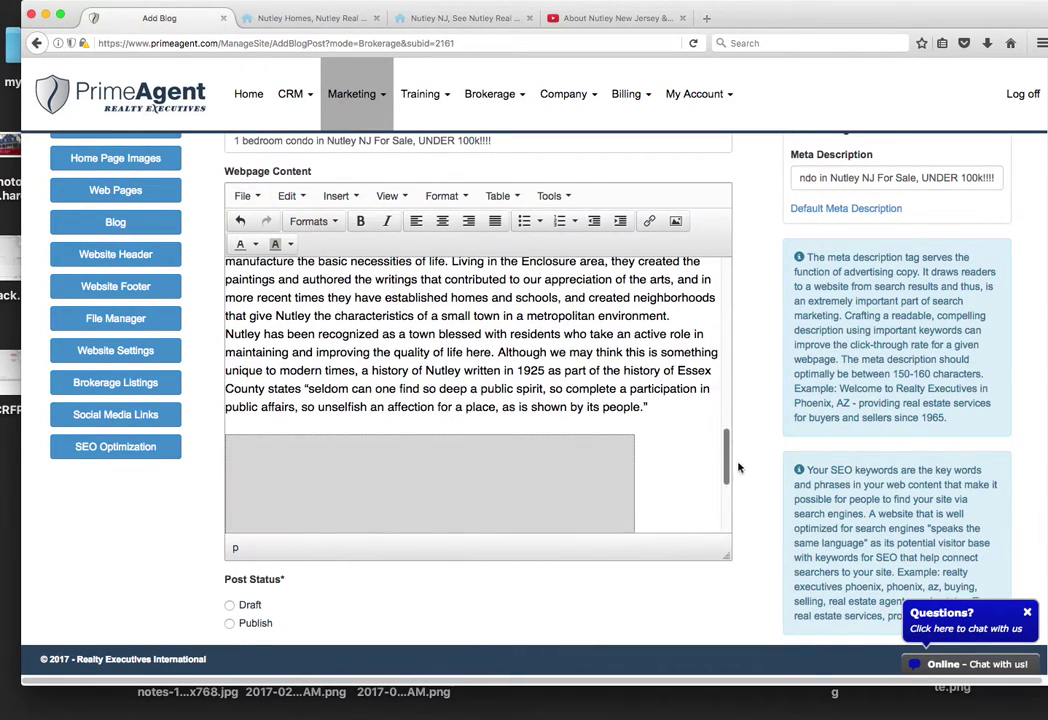
scroll(731, 466, down, 5)
scroll(727, 480, up, 2)
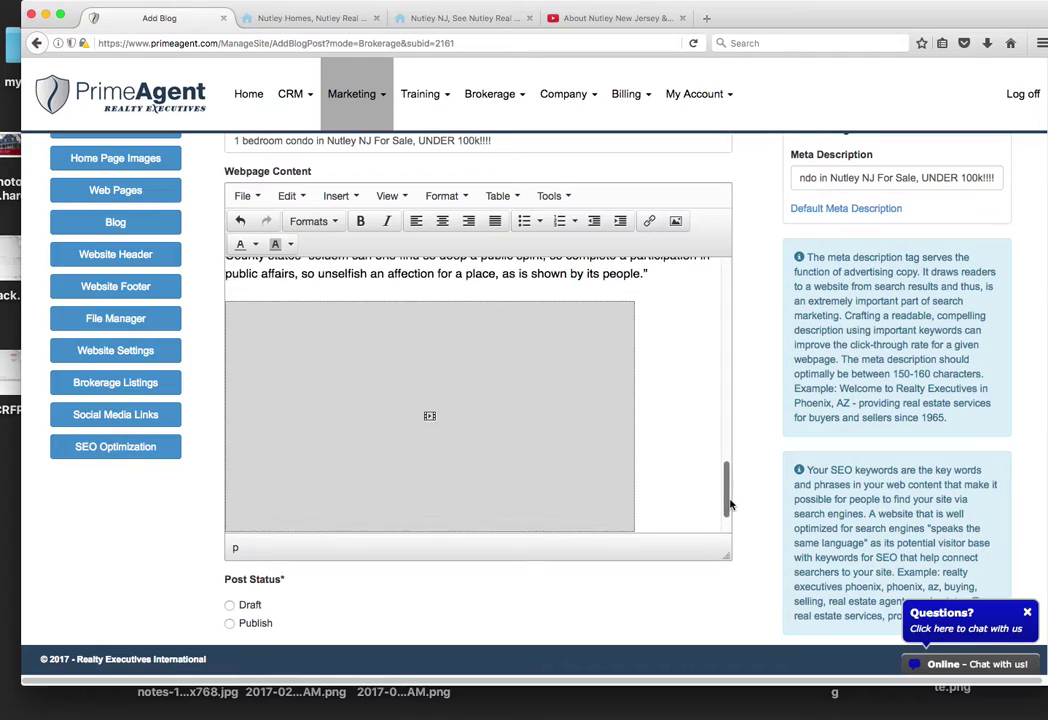
scroll(727, 470, down, 2)
click(596, 426)
scroll(600, 428, up, 1)
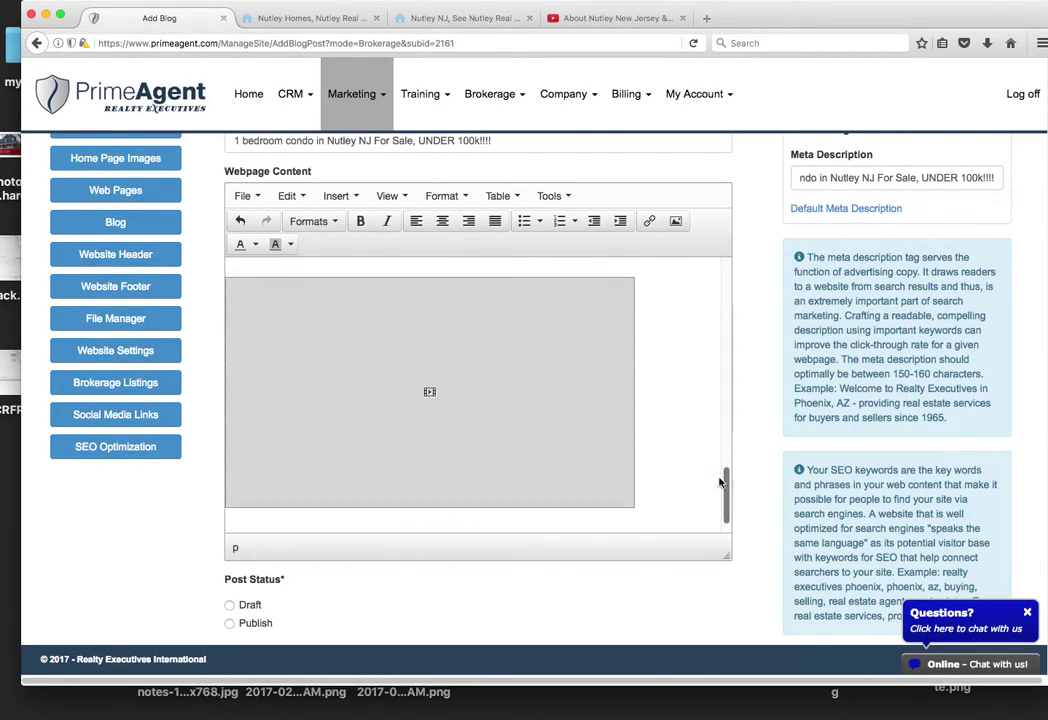
scroll(692, 422, down, 2)
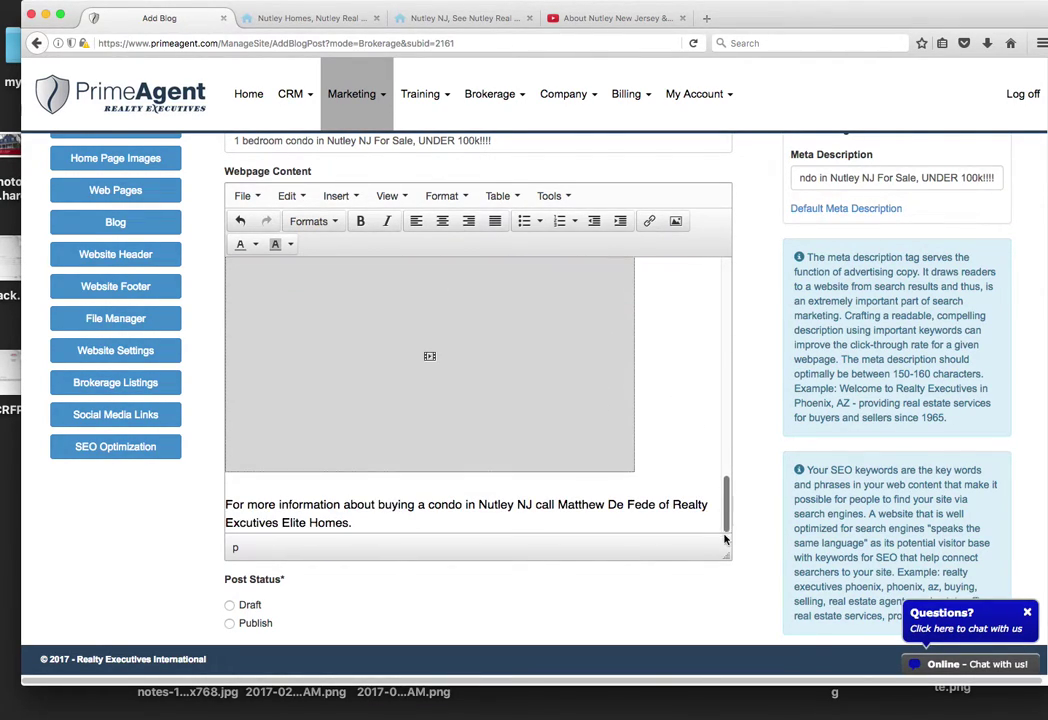
click(459, 487)
Step: Delete the empty line after the video and select the phrase 'buy a condo in the Nutley'
key(BackSpace)
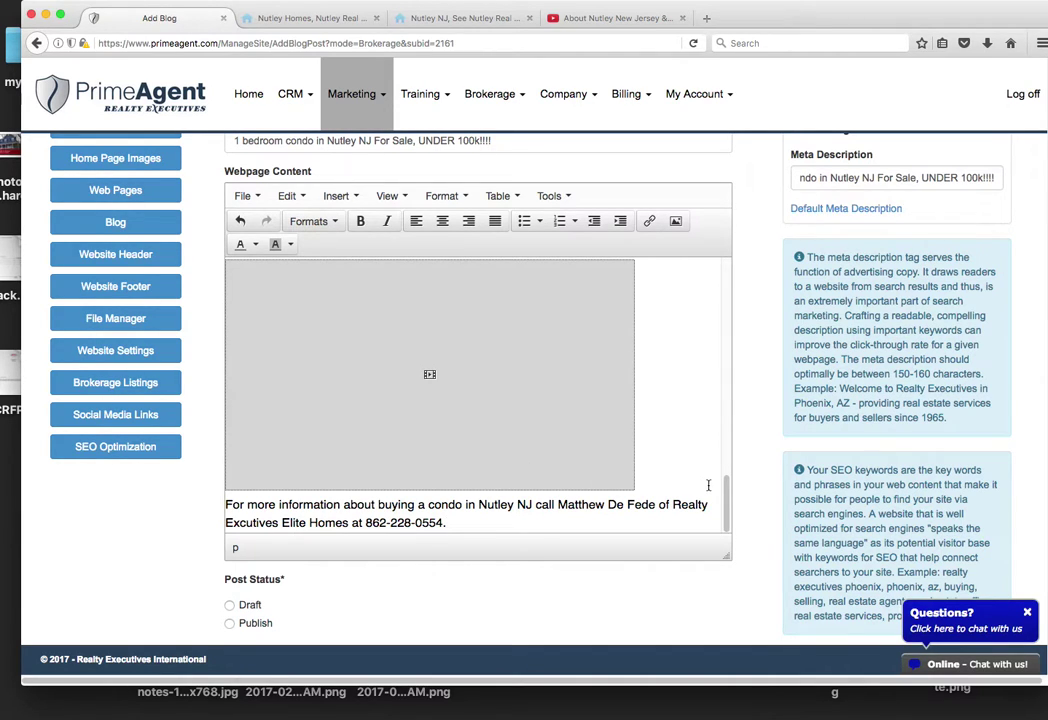
drag(727, 505, 728, 275)
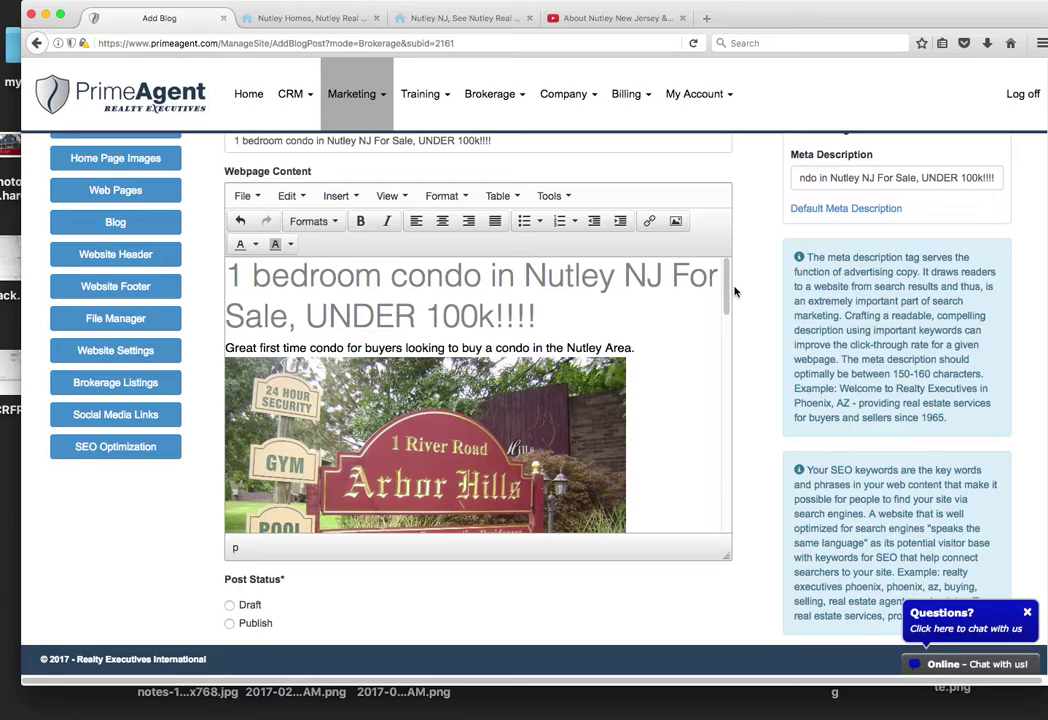
scroll(697, 300, down, 2)
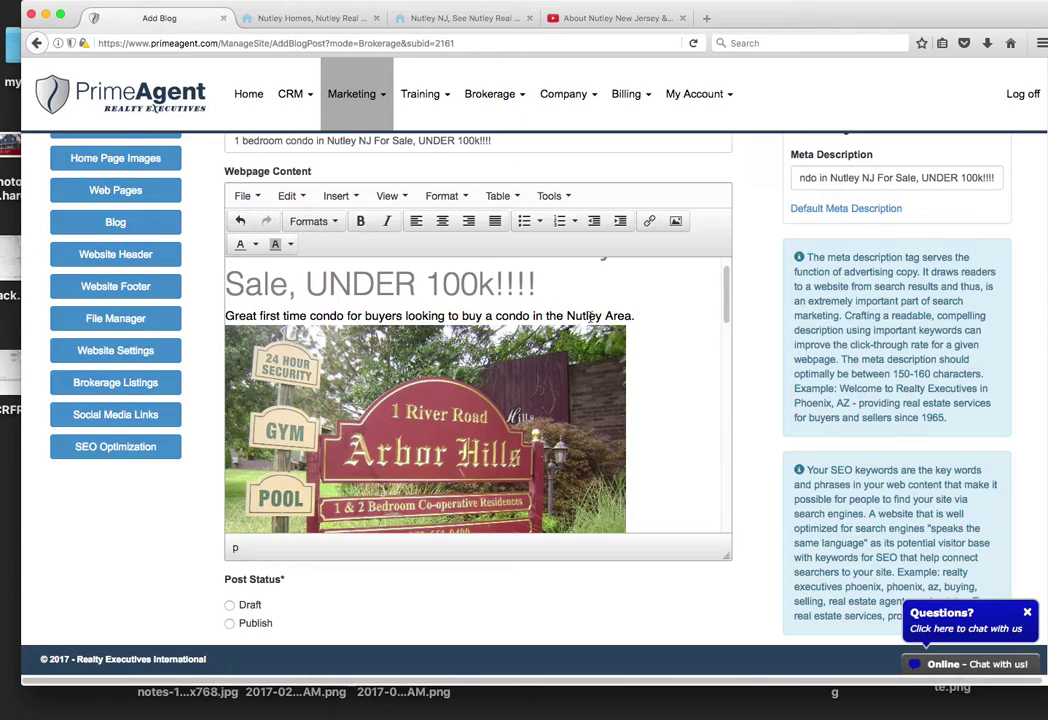
drag(602, 315, 467, 315)
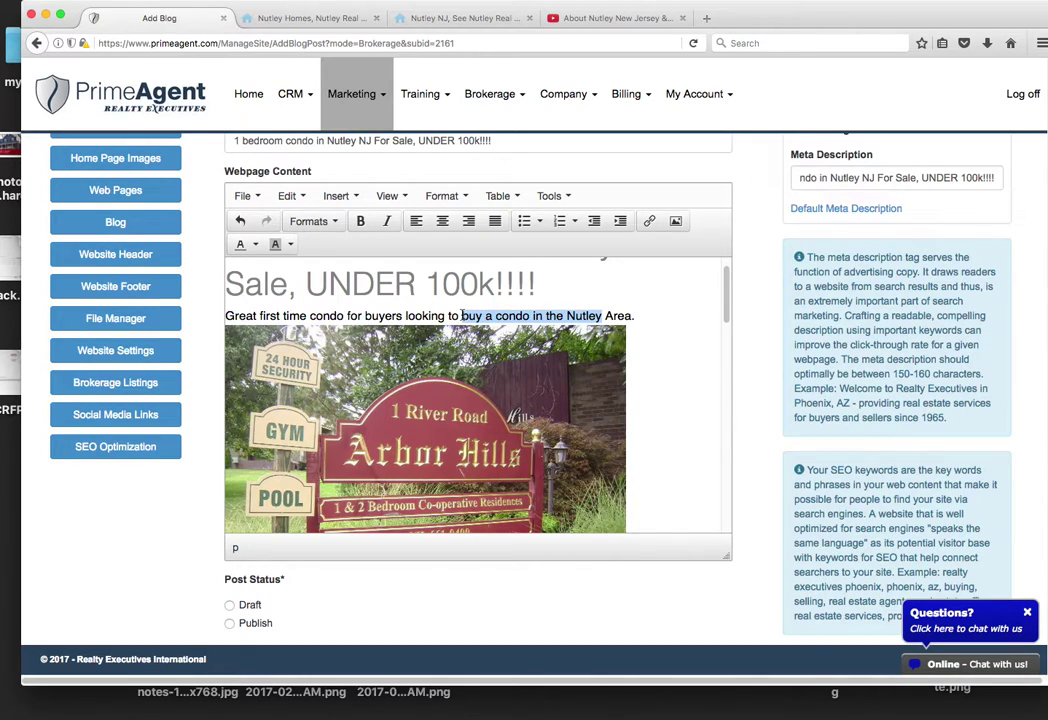
click(615, 18)
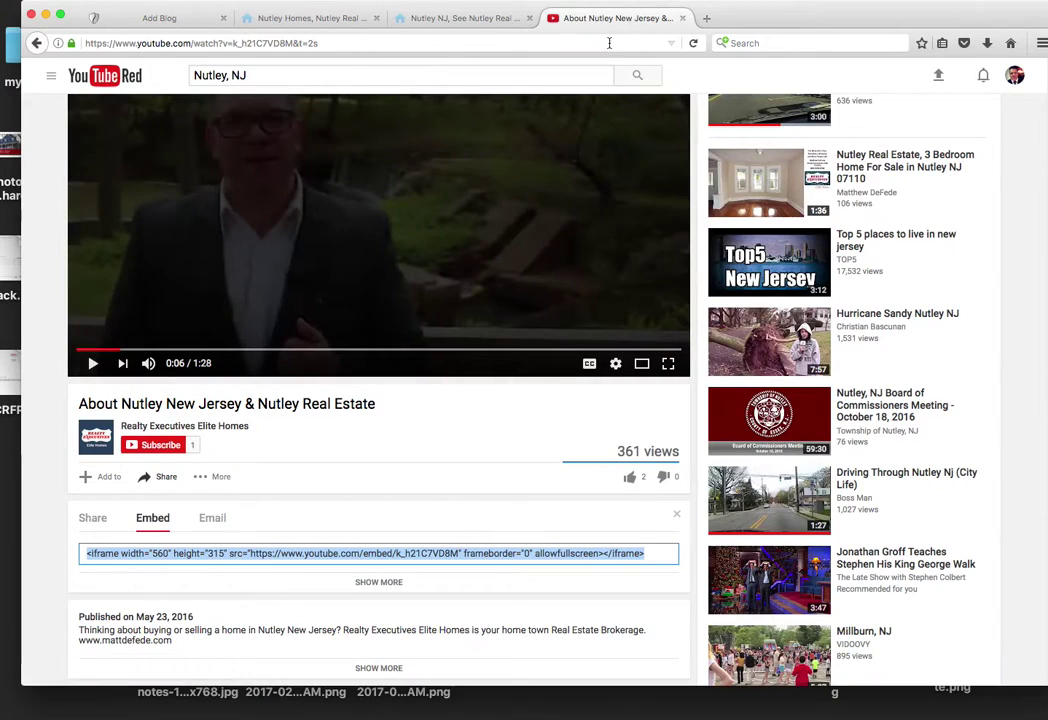
Step: Close the YouTube tab and go to the Realty Executives home page's featured listings
click(682, 18)
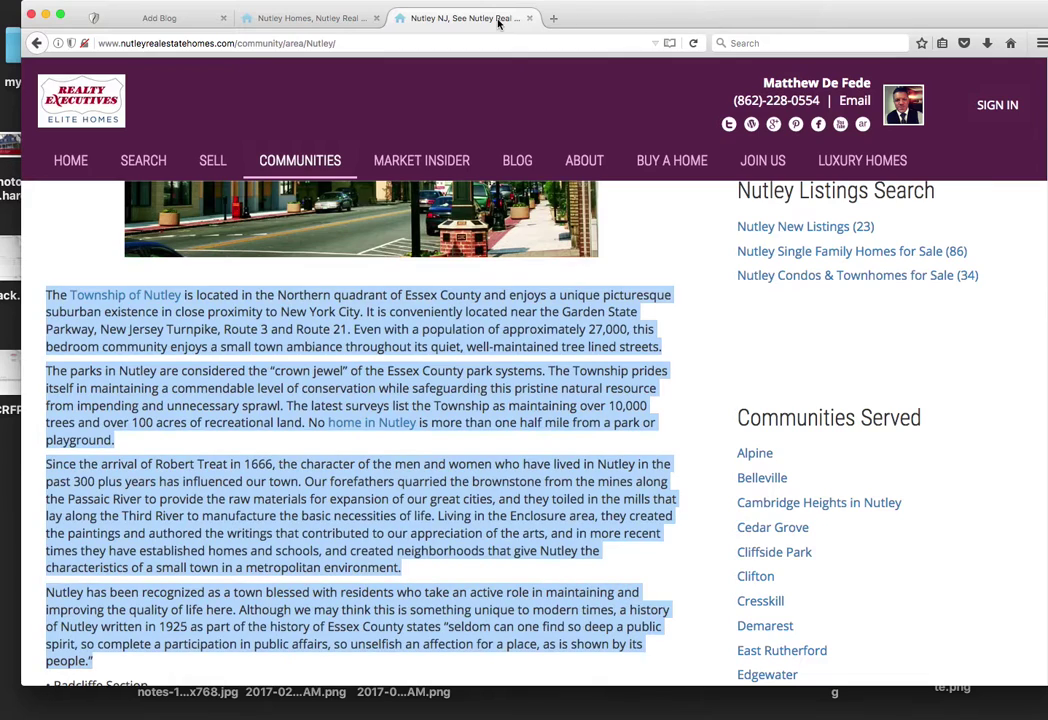
click(802, 367)
scroll(802, 367, up, 5)
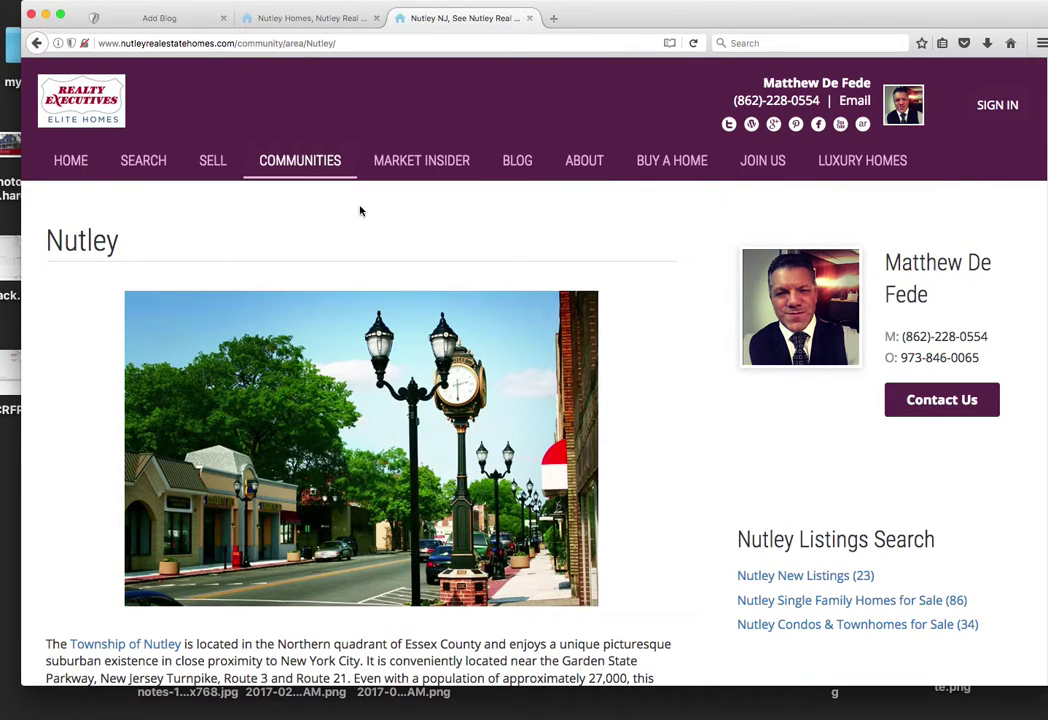
click(150, 166)
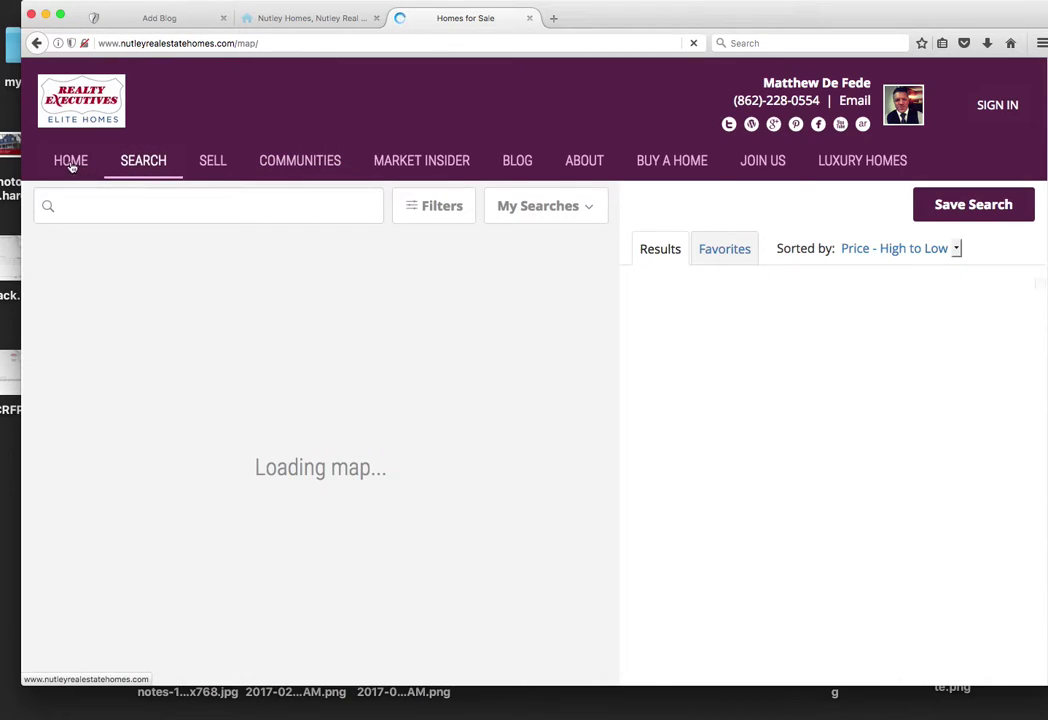
click(70, 162)
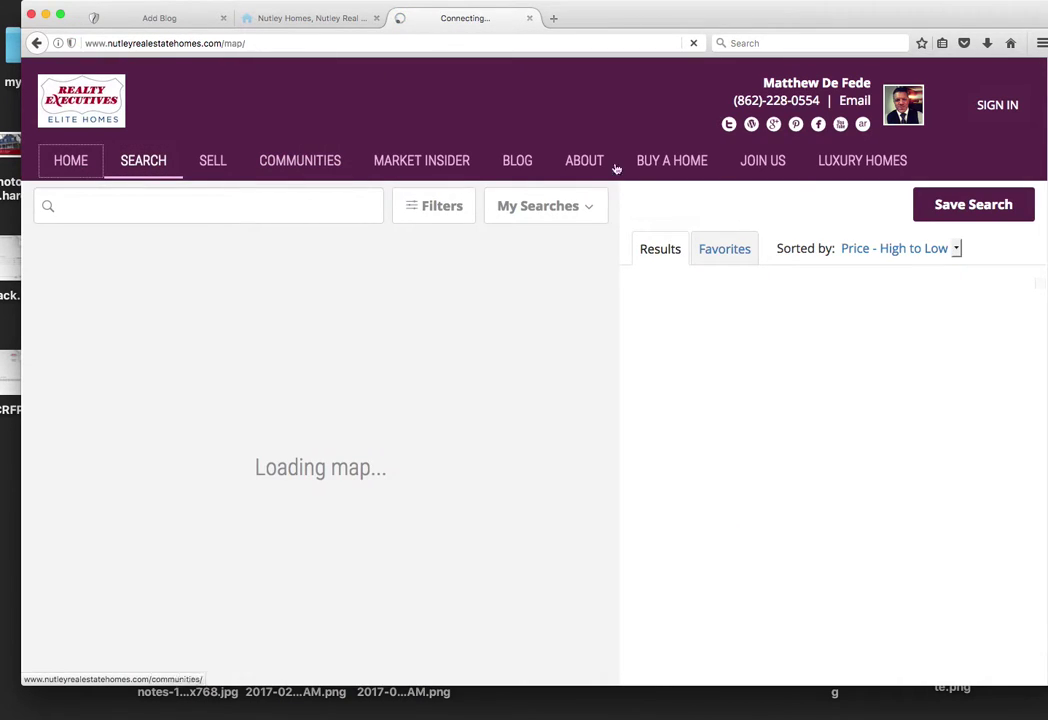
scroll(923, 251, down, 10)
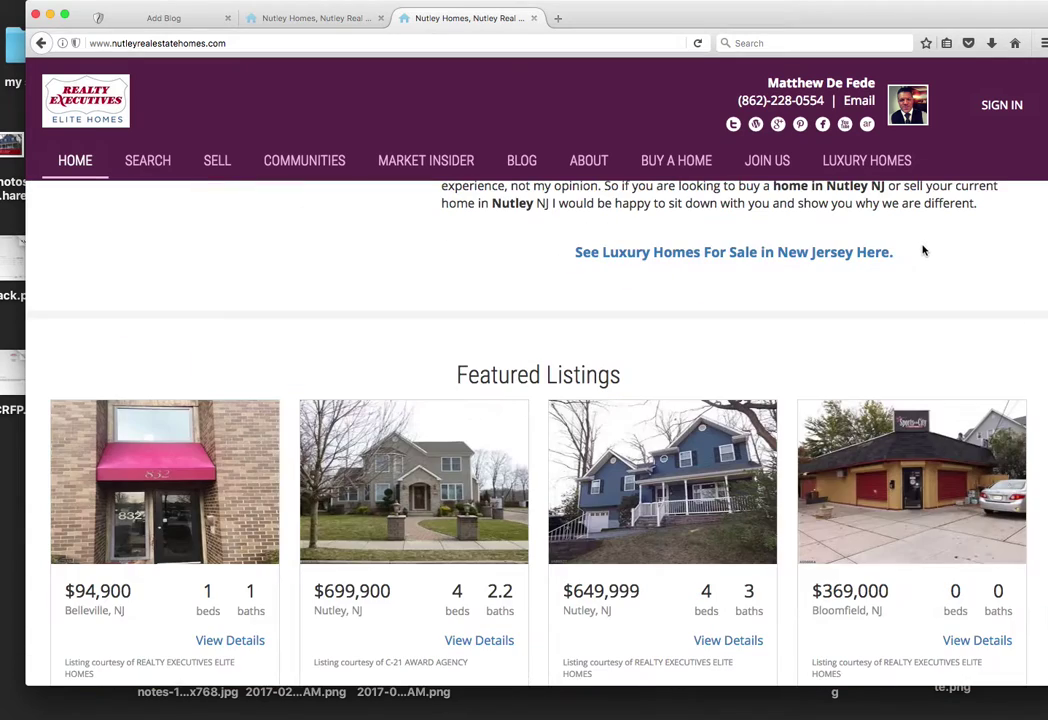
scroll(881, 391, down, 3)
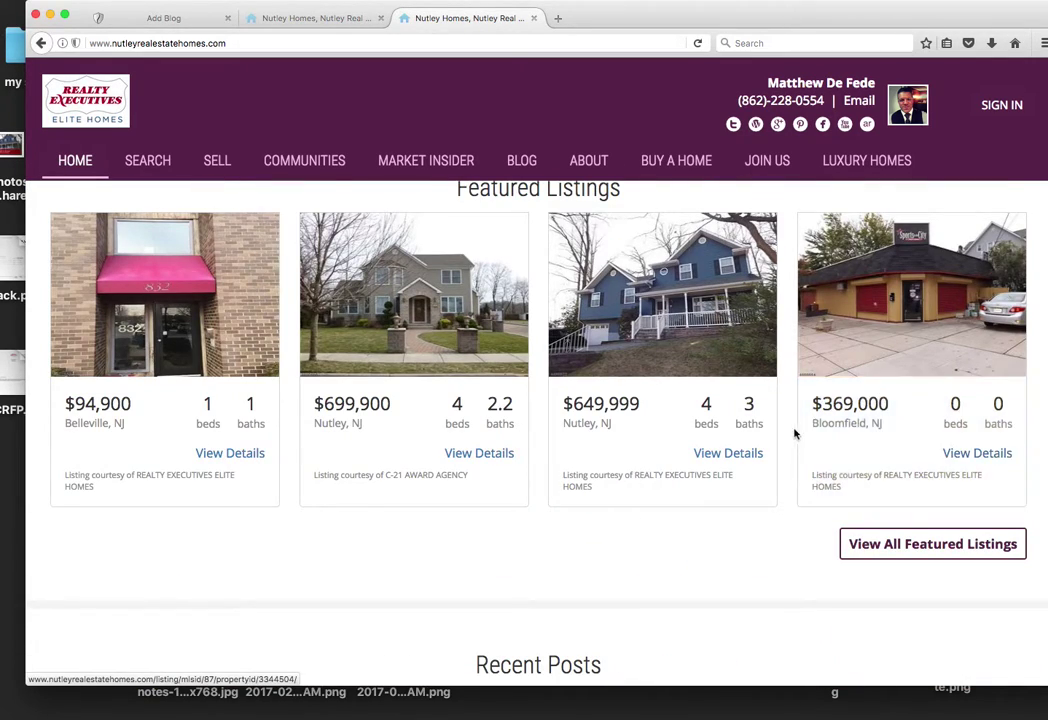
click(243, 294)
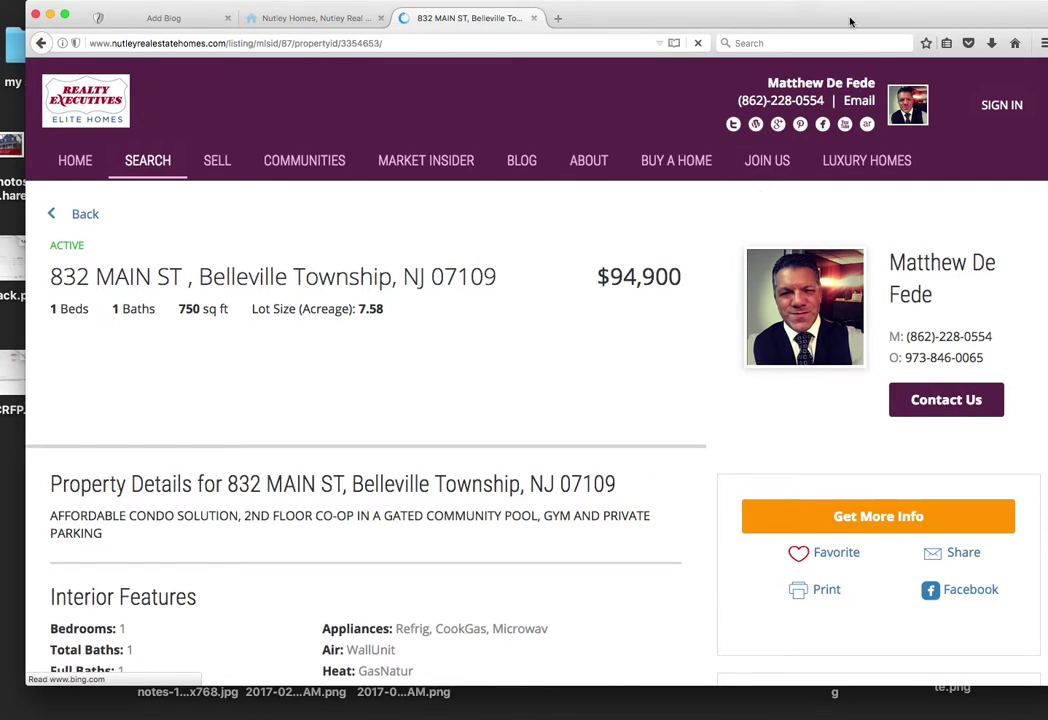
mouse_move(849, 19)
mouse_down()
mouse_move(865, 28)
mouse_move(847, 22)
mouse_up()
scroll(824, 143, down, 5)
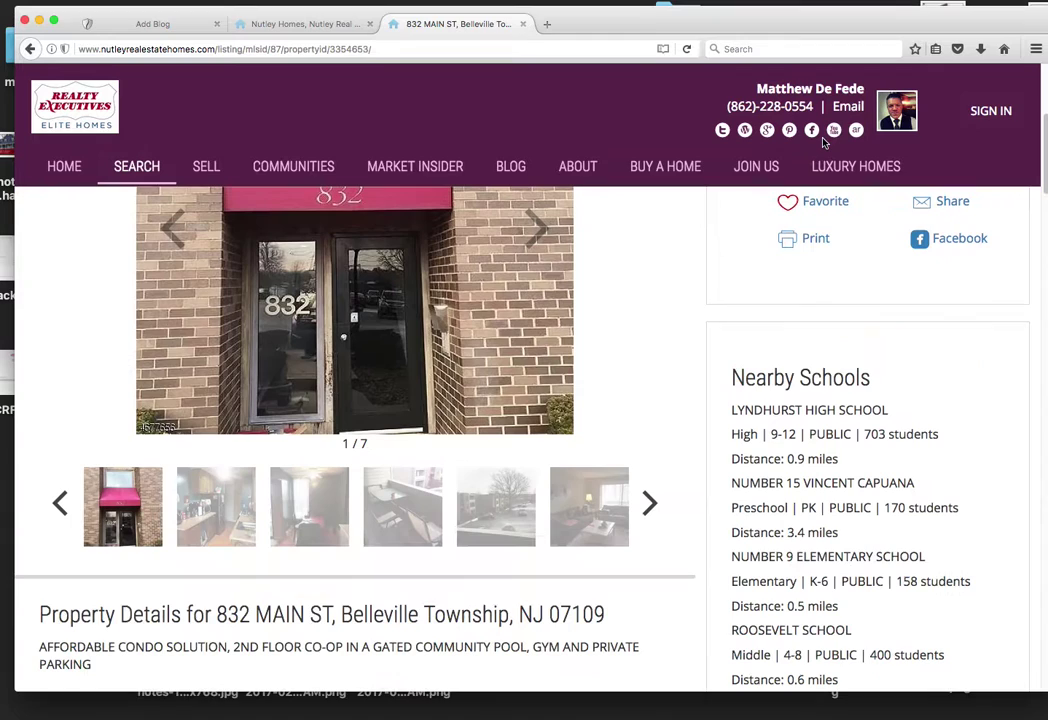
scroll(824, 143, up, 3)
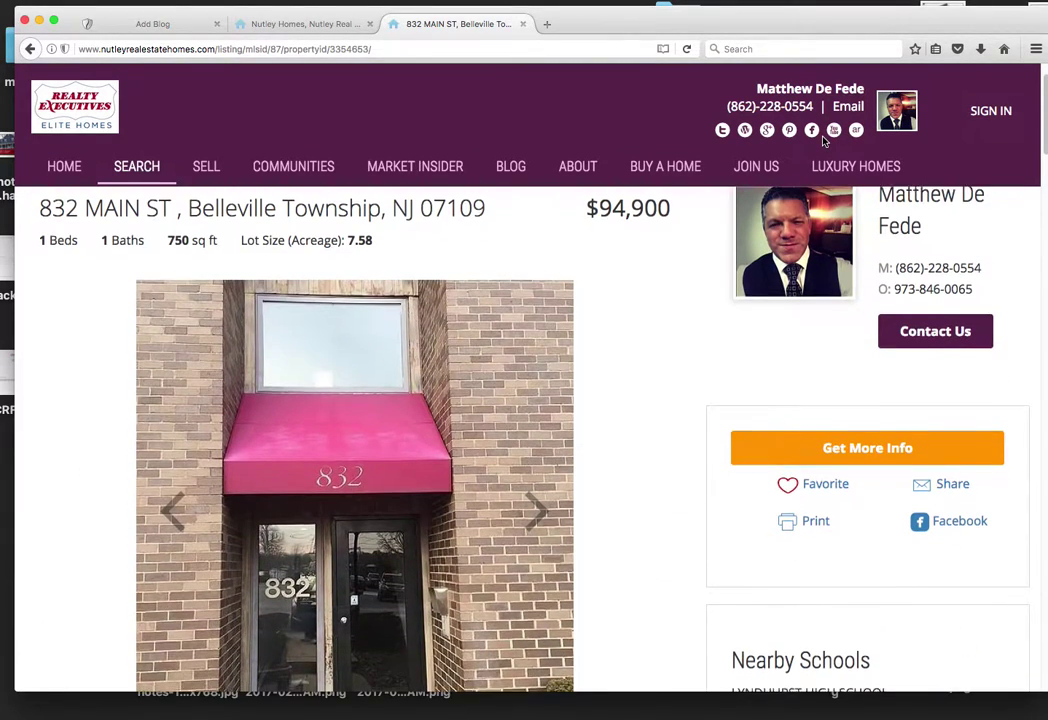
scroll(824, 143, down, 1)
scroll(455, 82, up, 1)
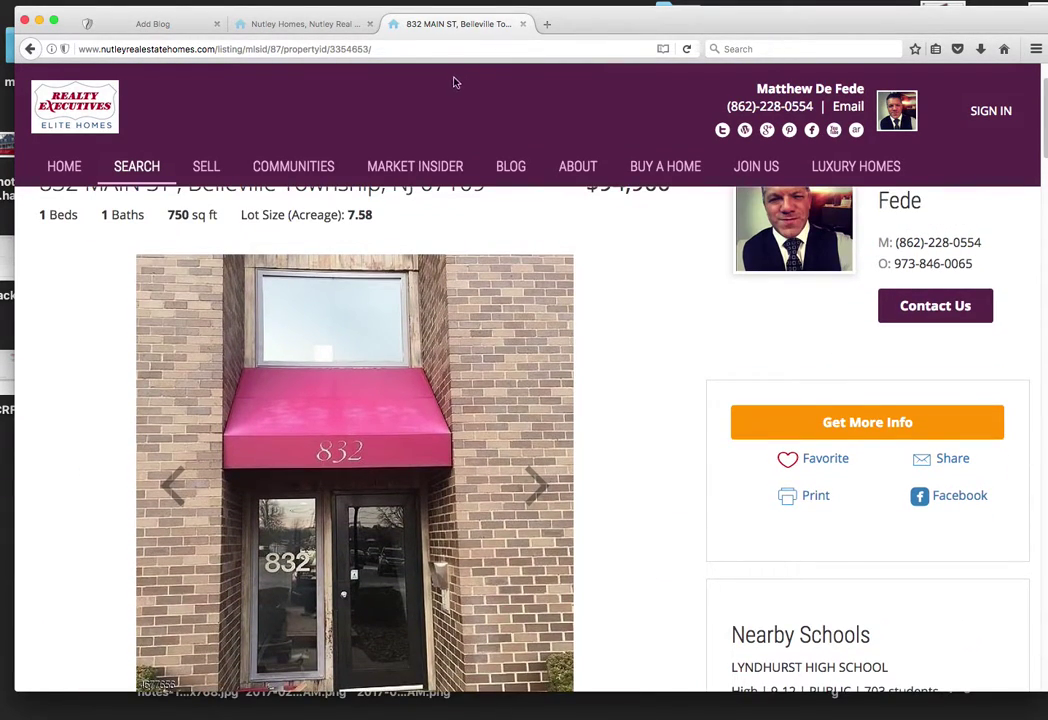
click(388, 49)
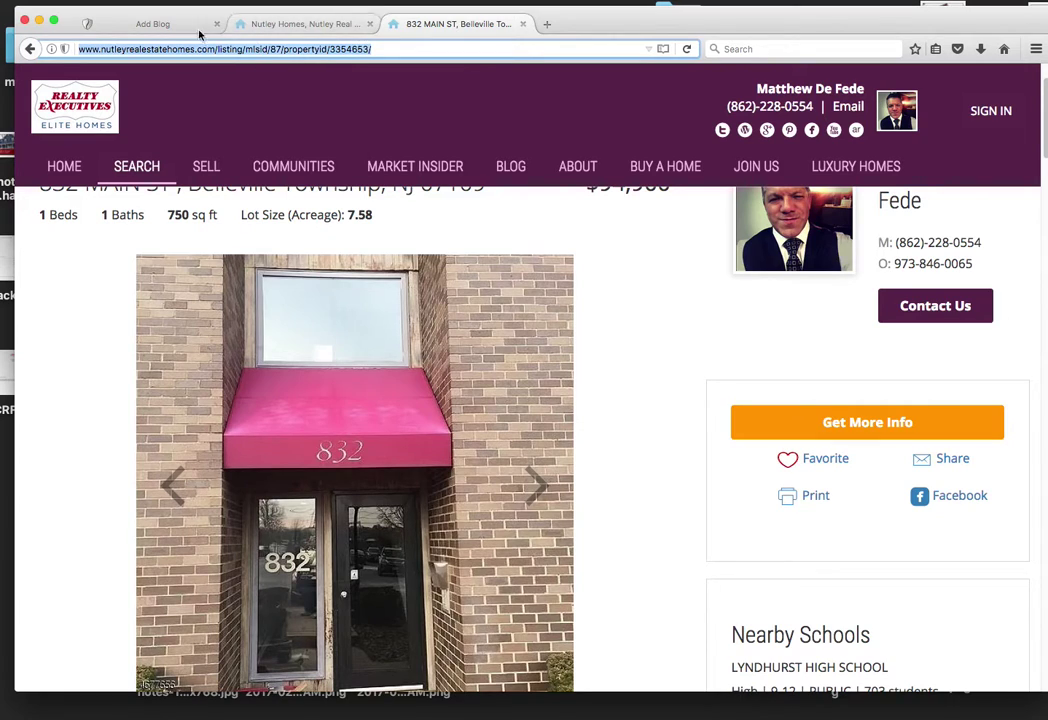
click(153, 23)
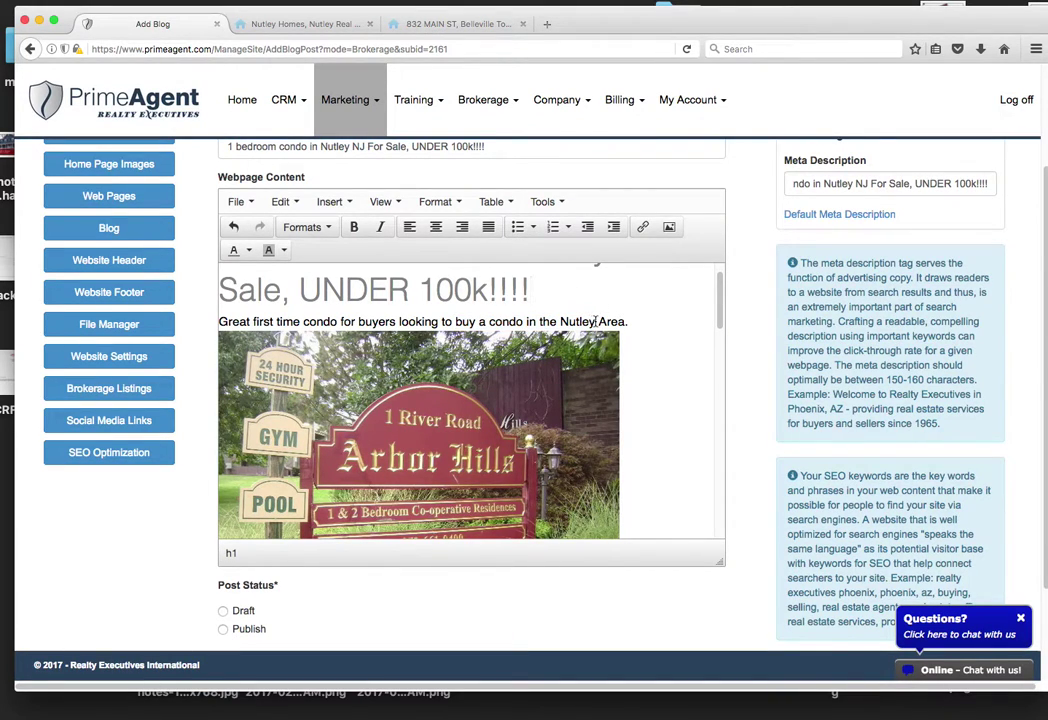
drag(596, 321, 465, 321)
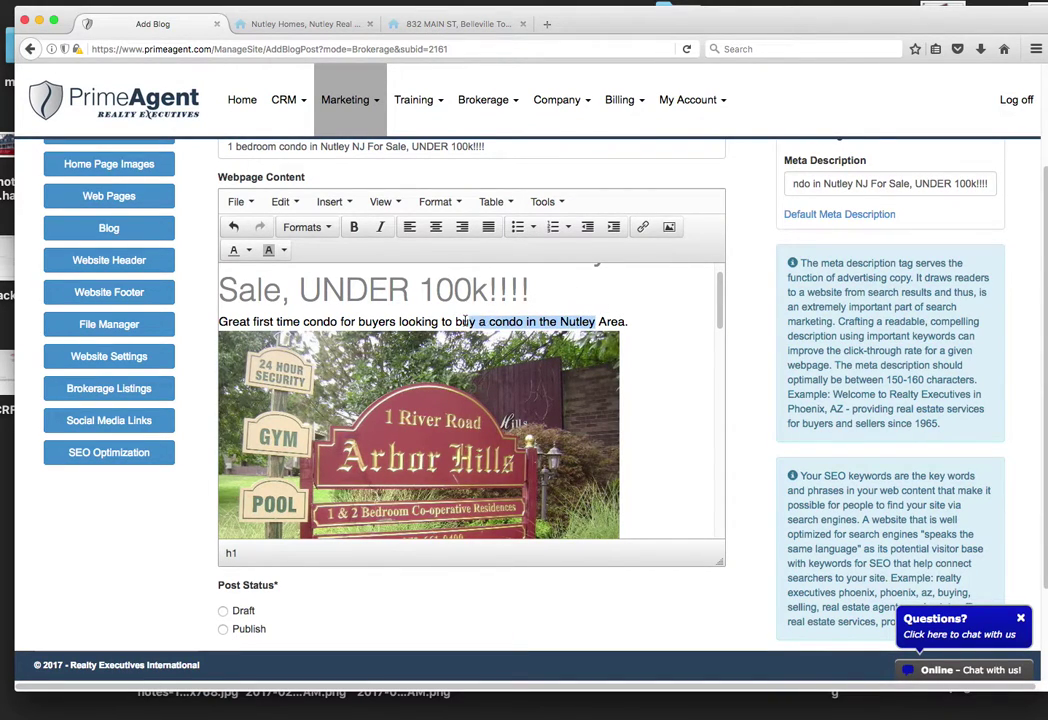
click(642, 226)
key(super+v)
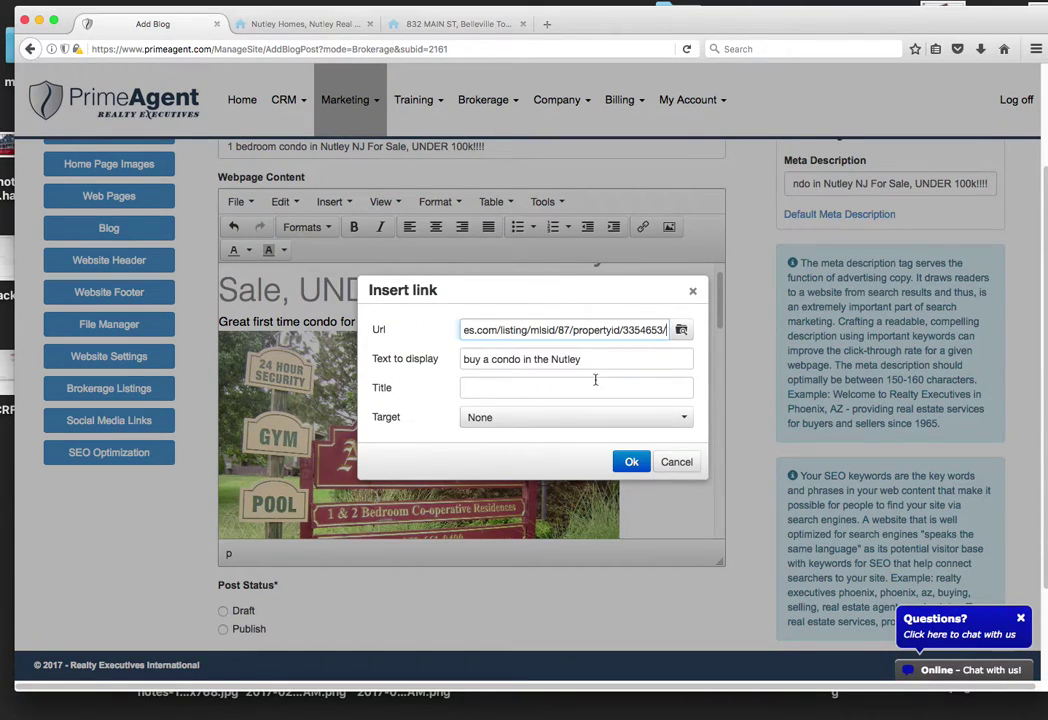
click(631, 461)
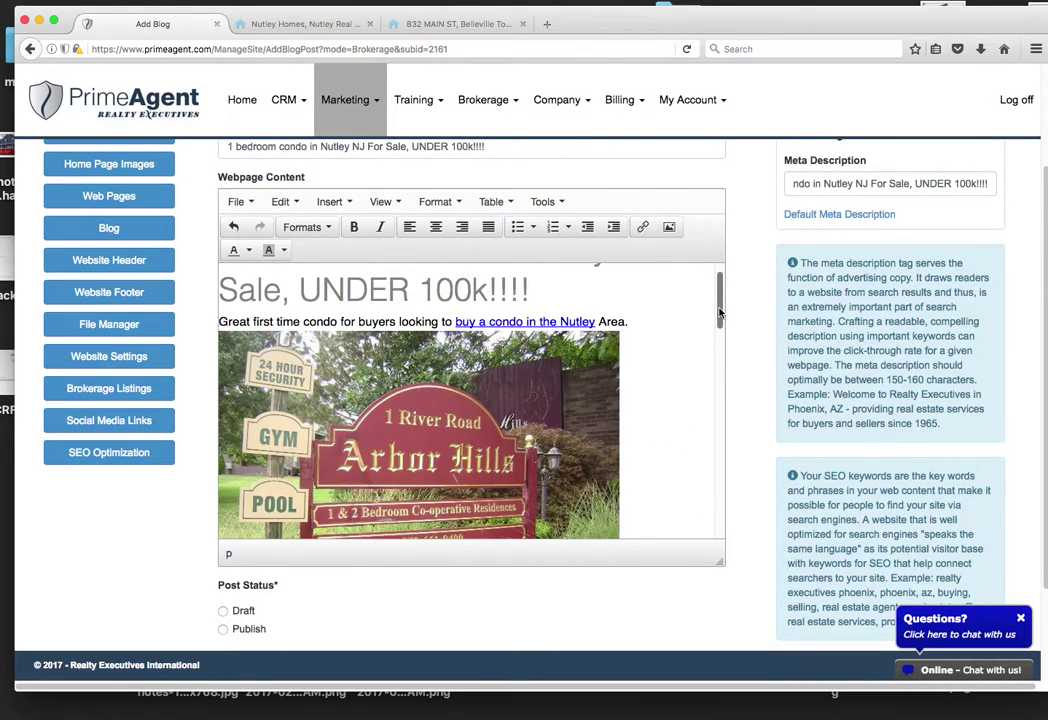
Step: Review the post body from the Nutley paragraph down to the embedded video at the end
drag(720, 318, 711, 431)
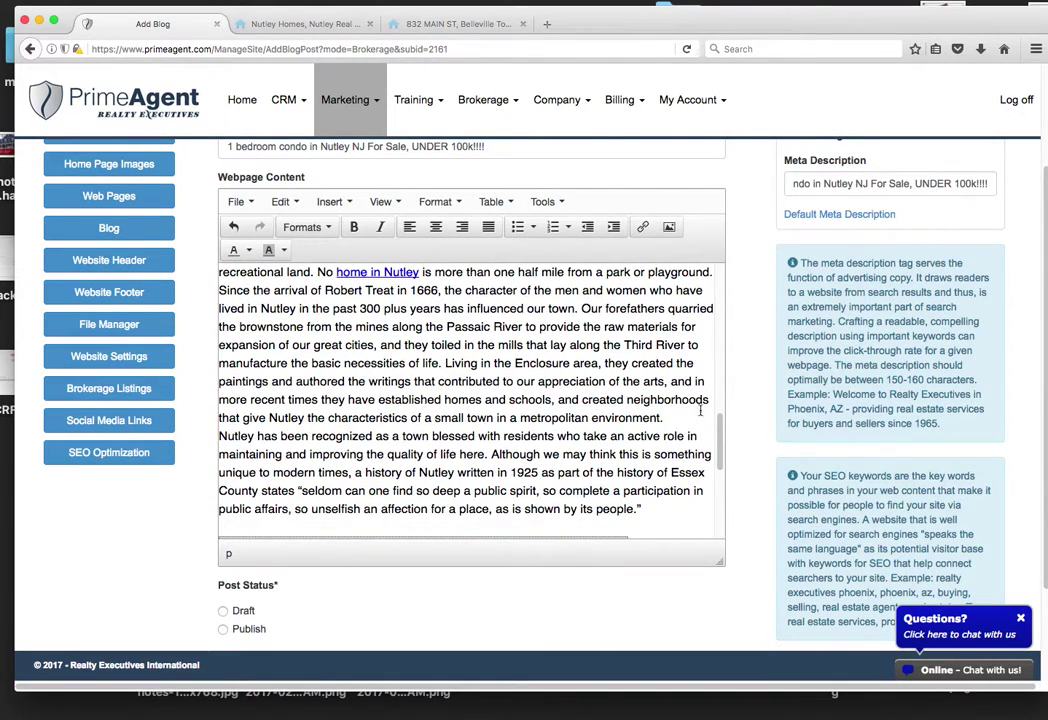
triple_click(711, 430)
click(583, 308)
drag(718, 440, 720, 259)
drag(717, 310, 724, 422)
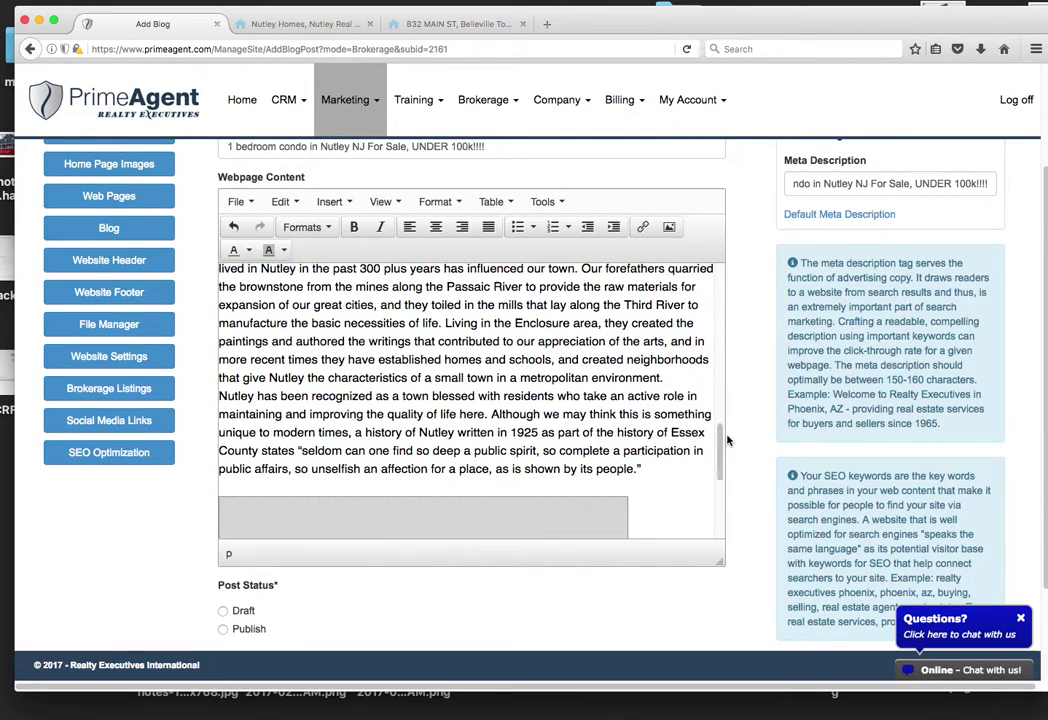
scroll(721, 465, down, 3)
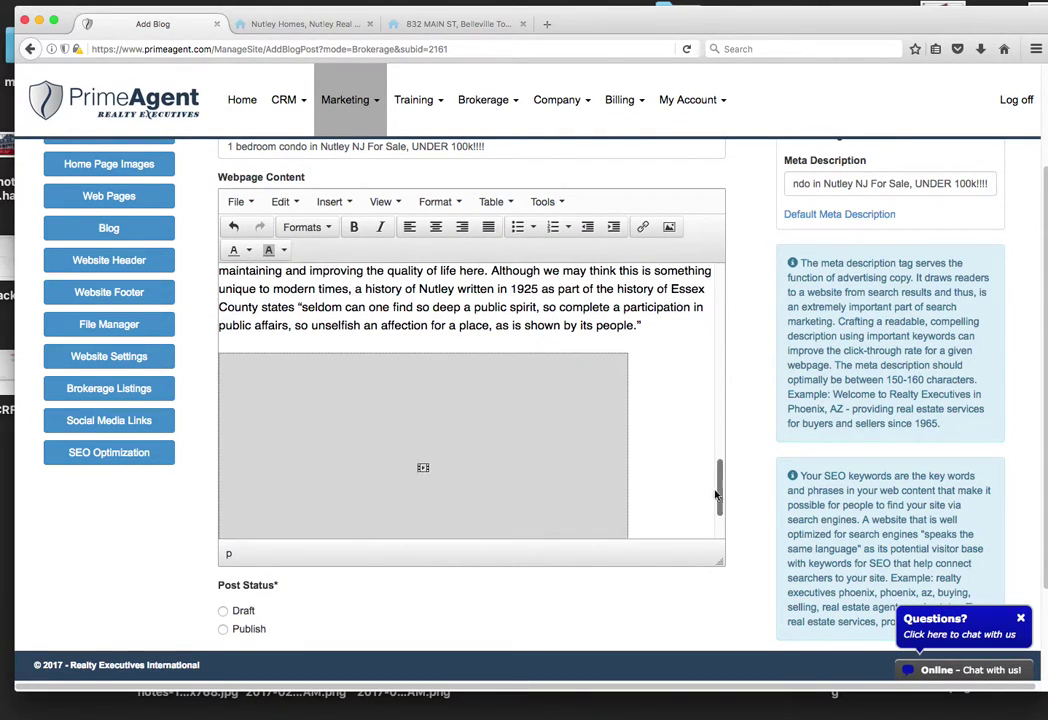
Step: Set the post status to Publish, save the post, and open the brokerage's website page
click(224, 630)
scroll(720, 480, down, 2)
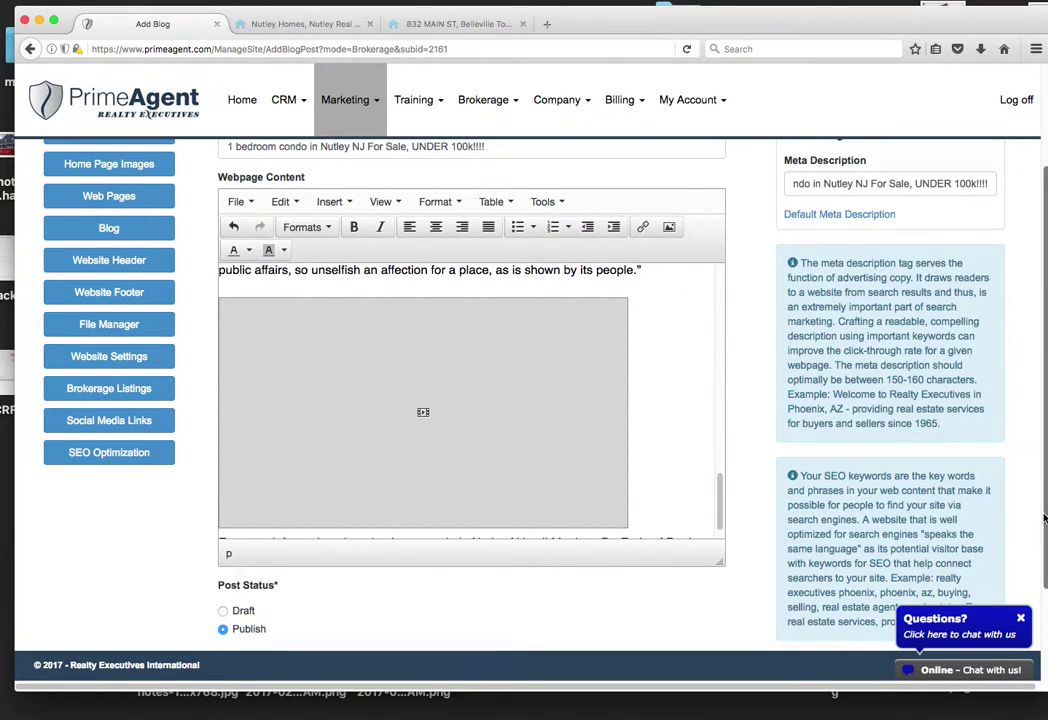
scroll(1044, 603, down, 3)
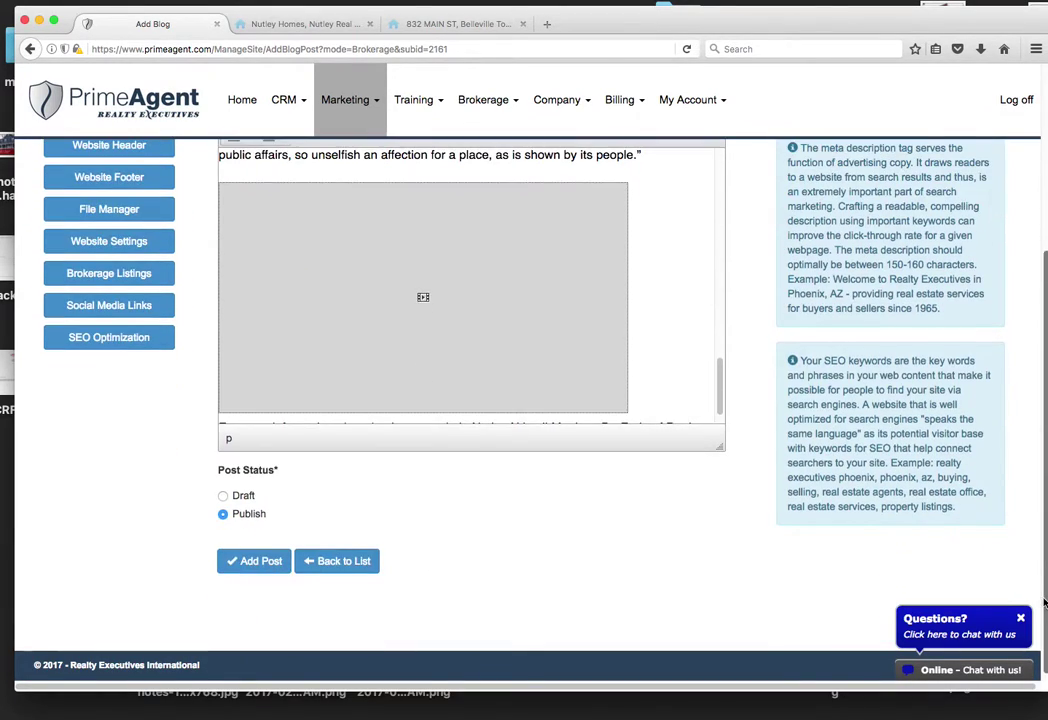
click(257, 563)
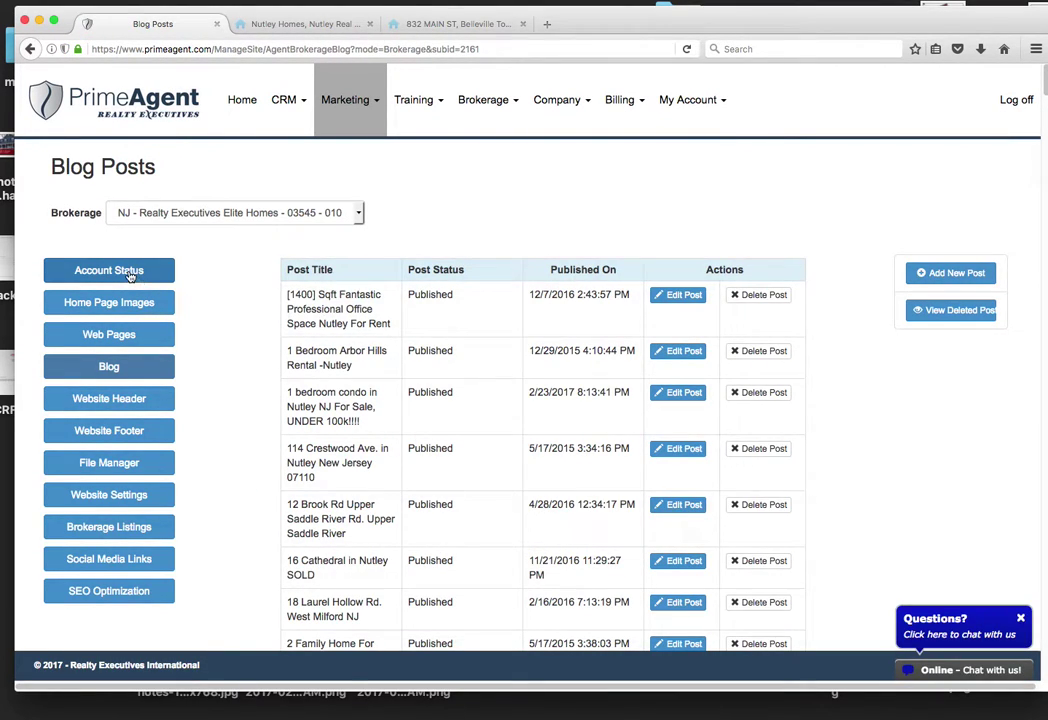
click(138, 272)
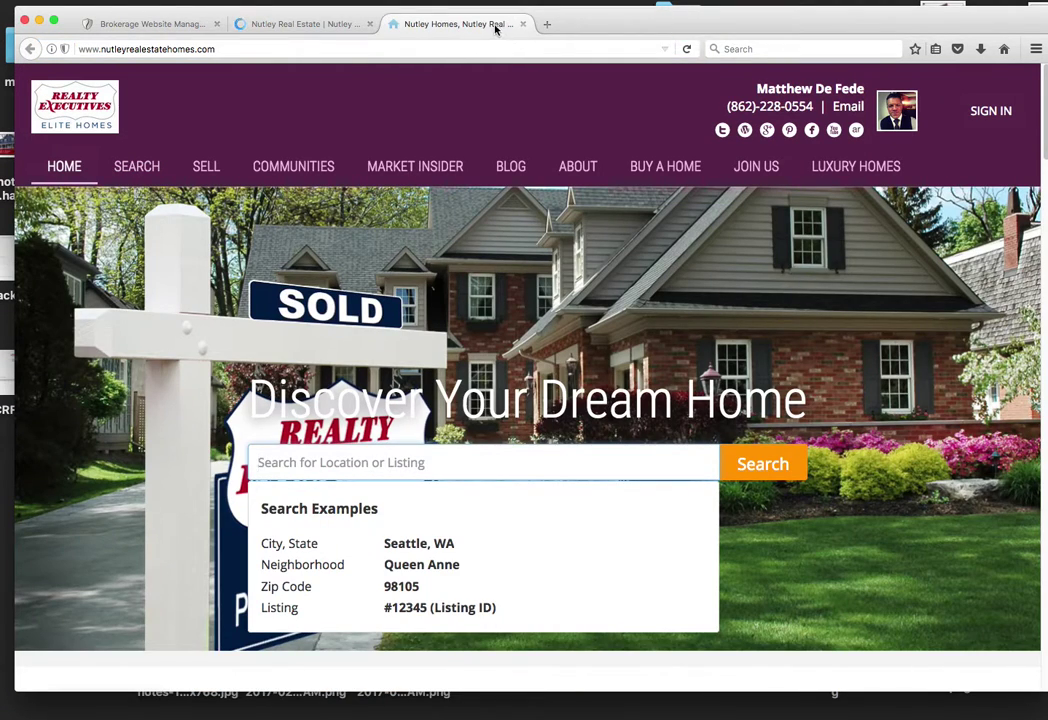
Step: Close the duplicate tab and open the '1 bedroom condo in Nutley' post from the site's Blog
click(522, 26)
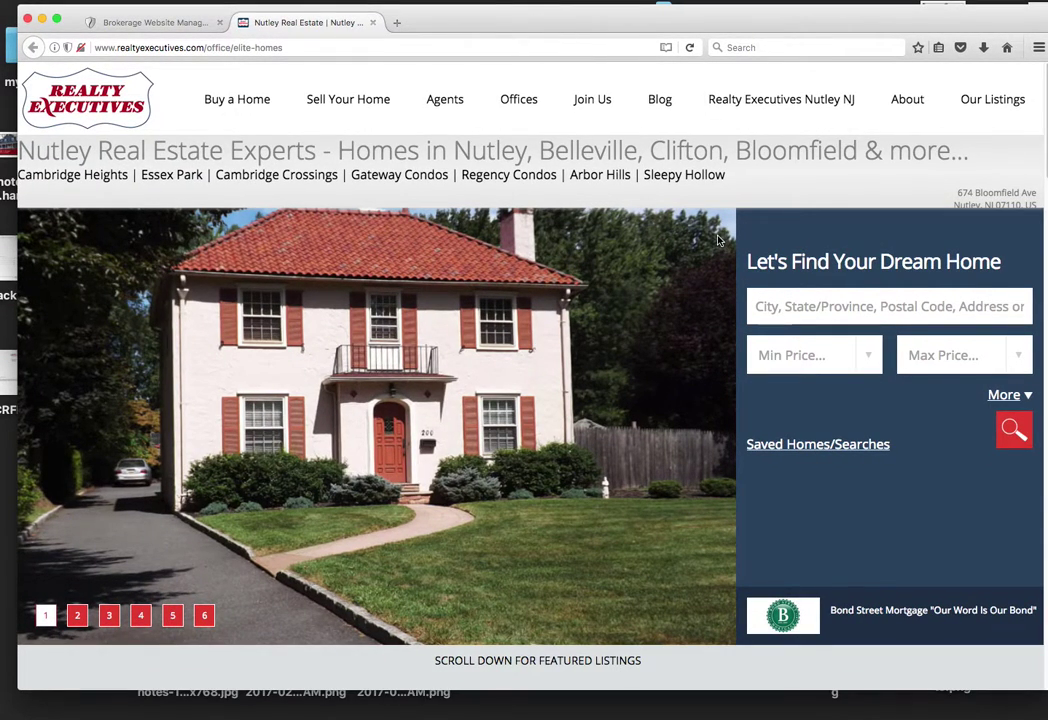
click(660, 101)
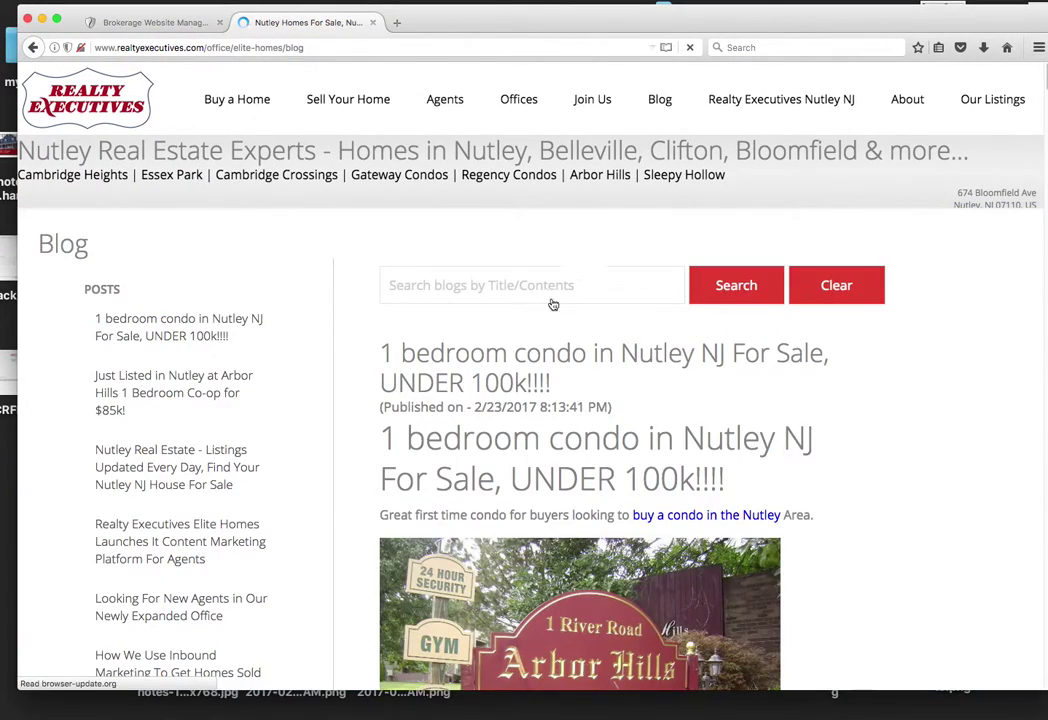
click(226, 328)
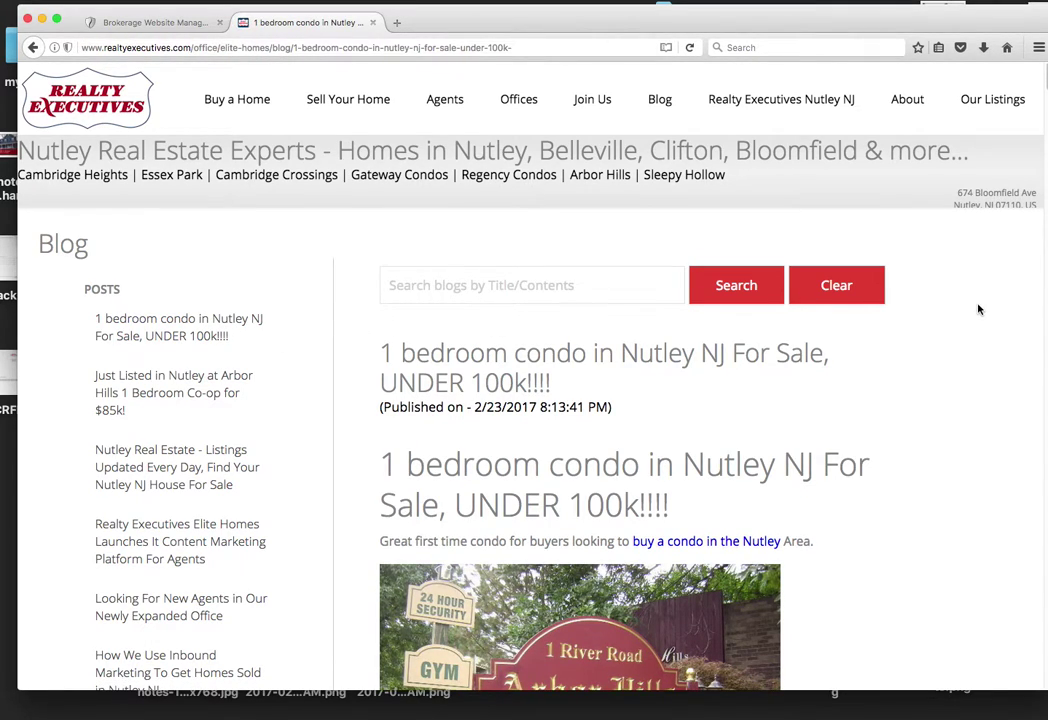
scroll(979, 310, down, 3)
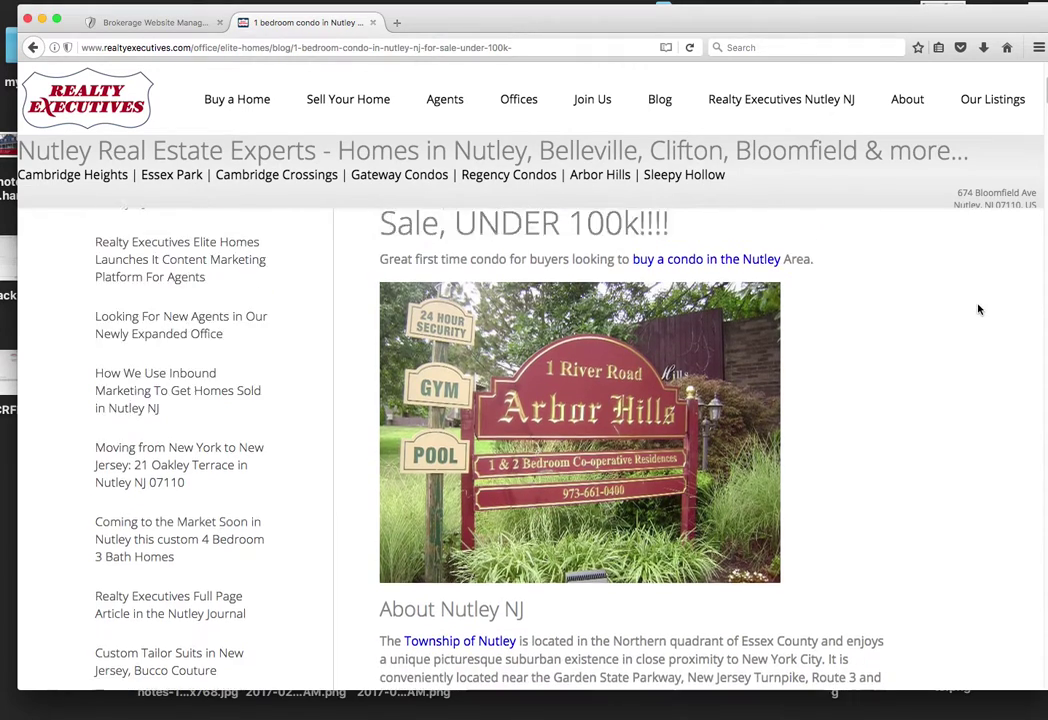
scroll(937, 334, up, 5)
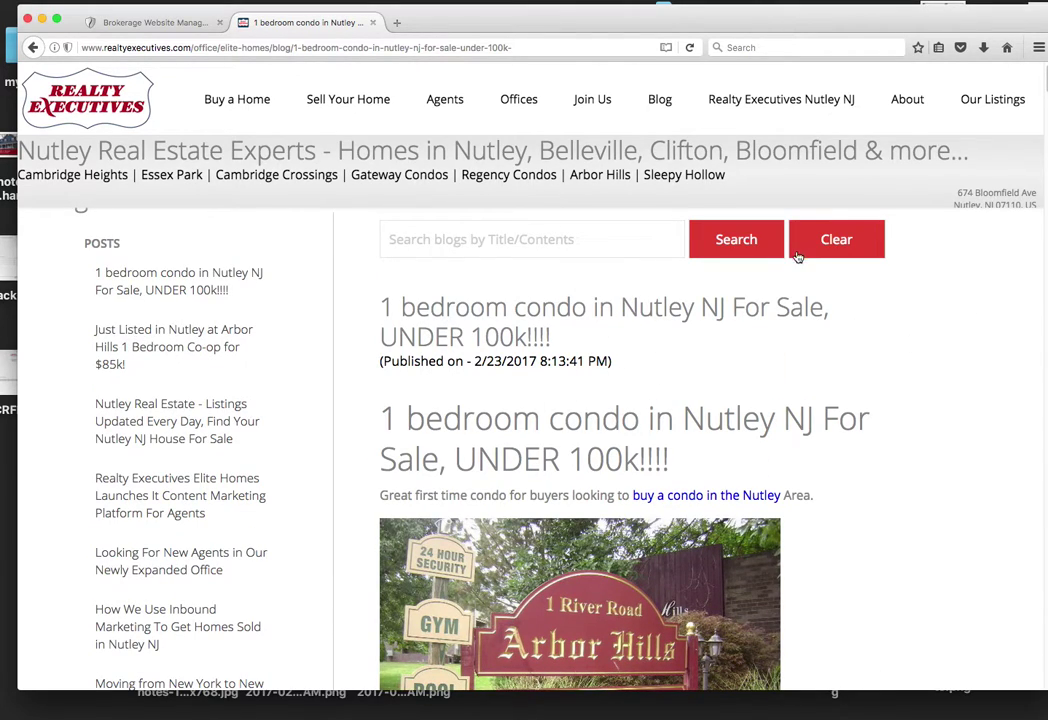
Step: Scroll through the live post and follow its 'buy a condo in the Nutley' link
drag(851, 30, 836, 29)
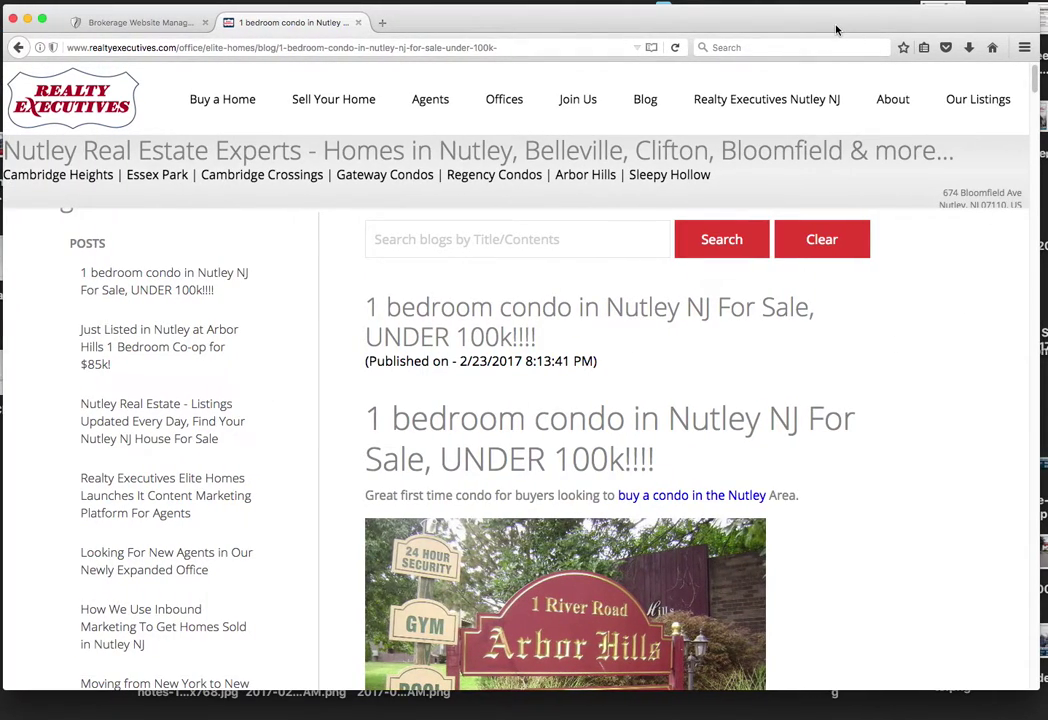
scroll(1035, 92, down, 3)
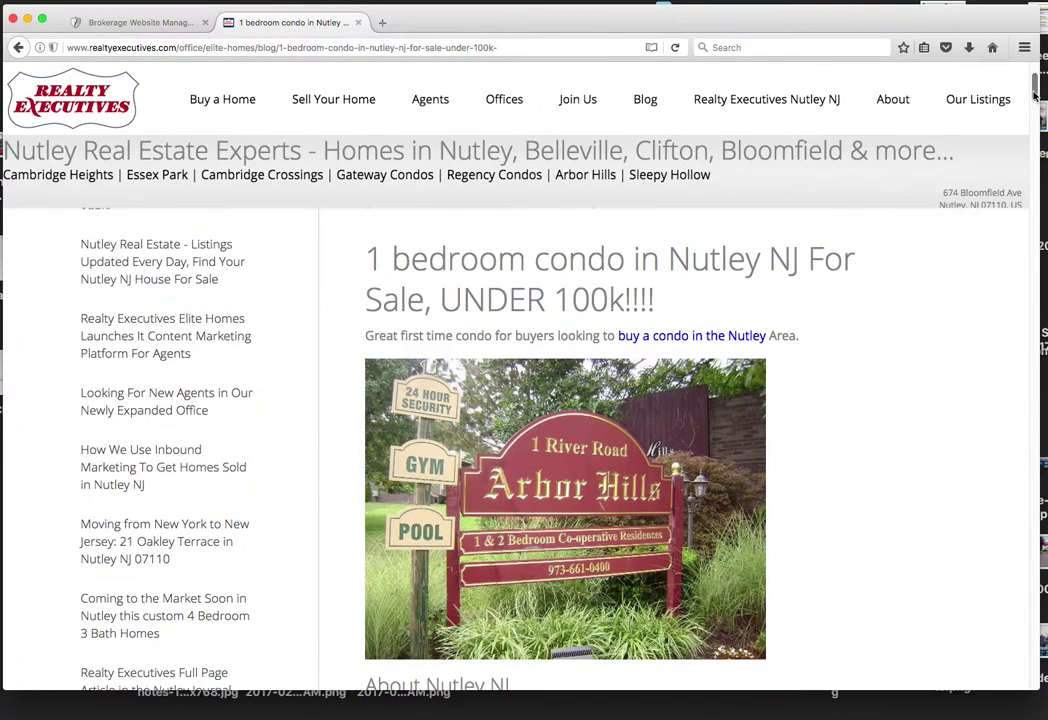
scroll(1035, 92, up, 1)
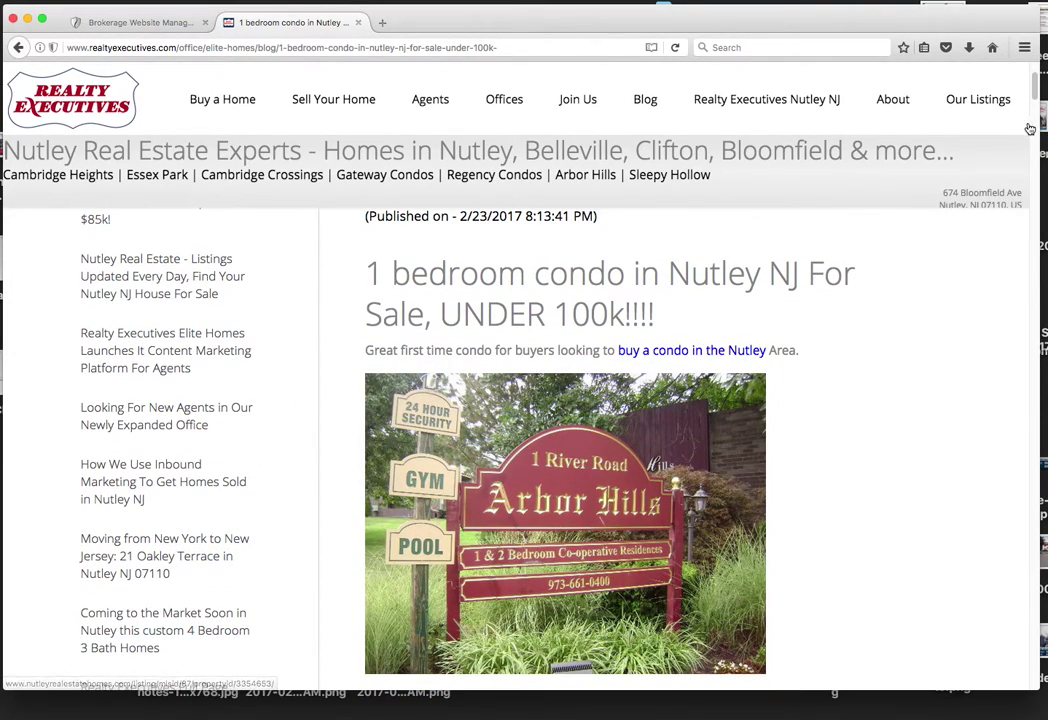
mouse_move(1035, 92)
mouse_down()
mouse_move(1035, 148)
mouse_move(1025, 85)
mouse_up()
scroll(1025, 85, down, 1)
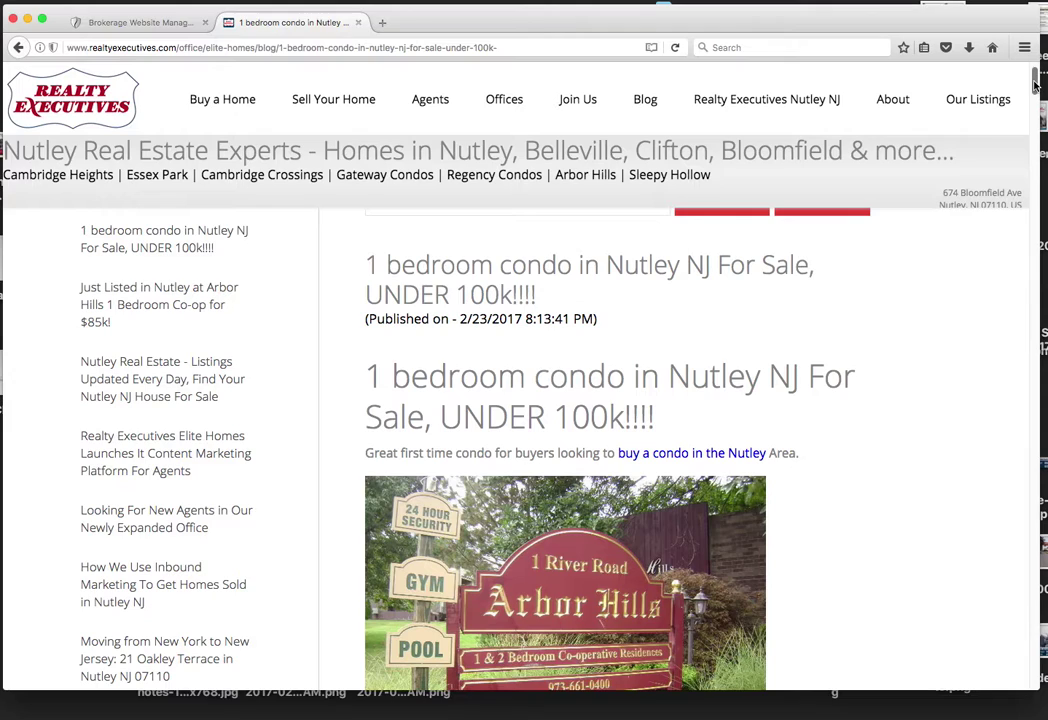
scroll(1035, 85, down, 1)
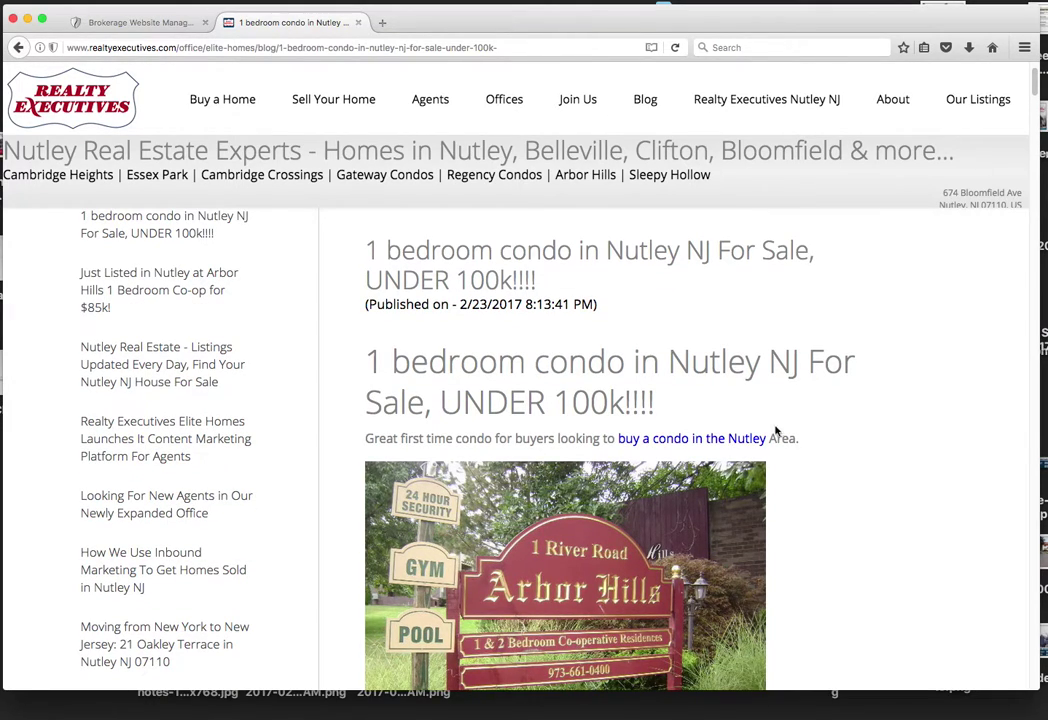
click(740, 440)
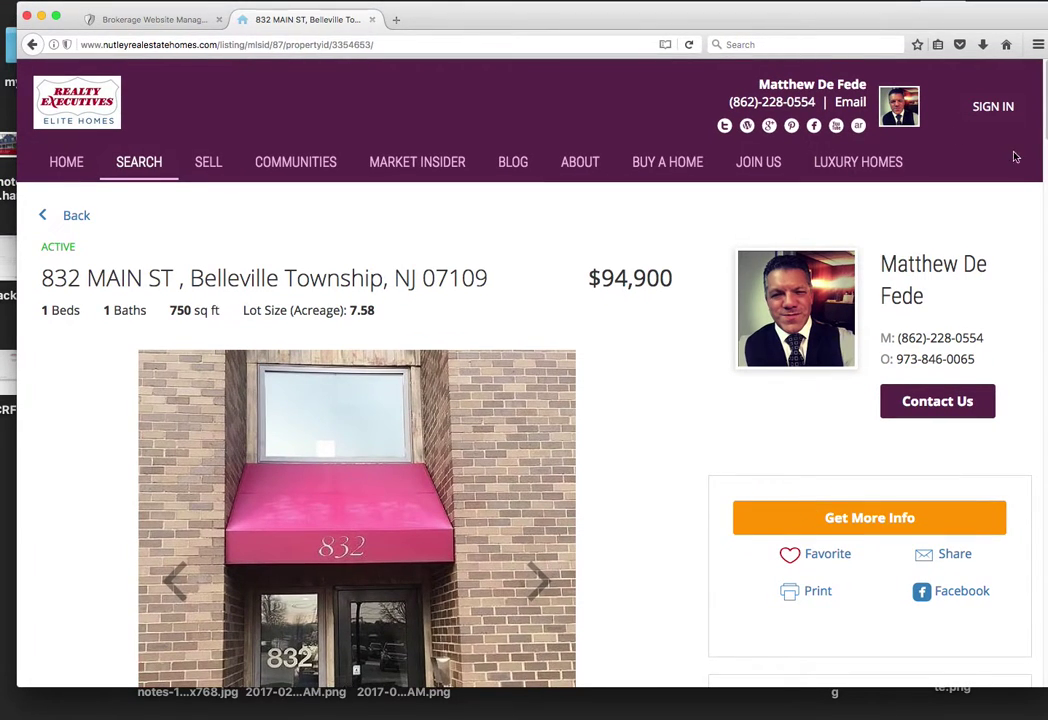
Step: Page through all seven listing photos, then jump back to the living-room photo
scroll(660, 346, down, 5)
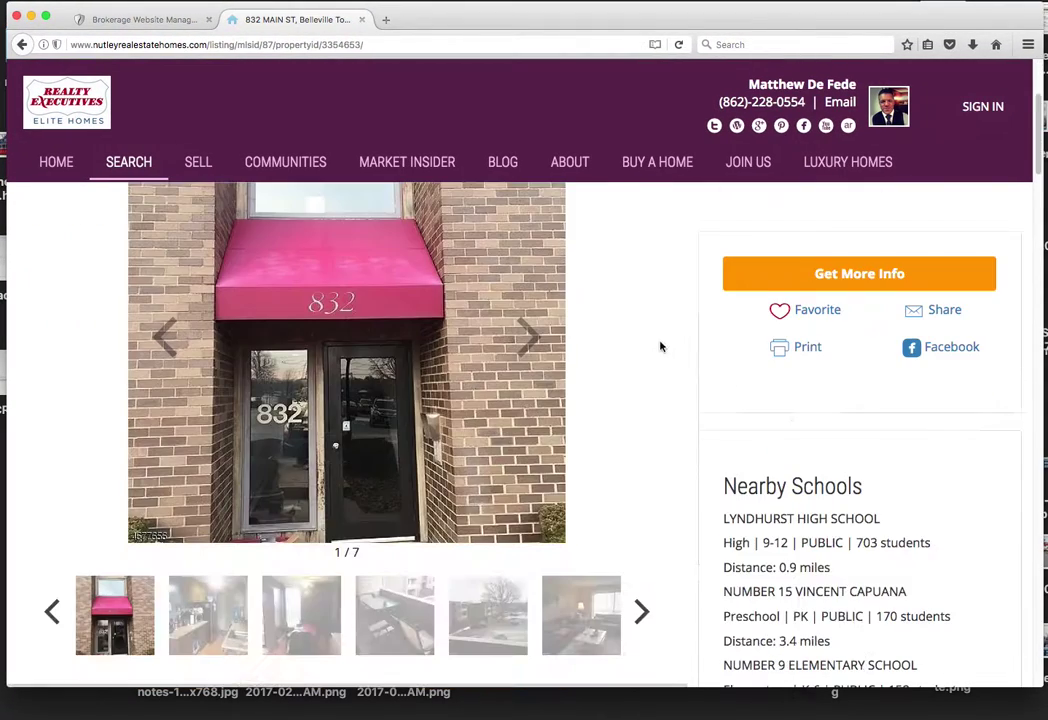
click(530, 338)
click(530, 338)
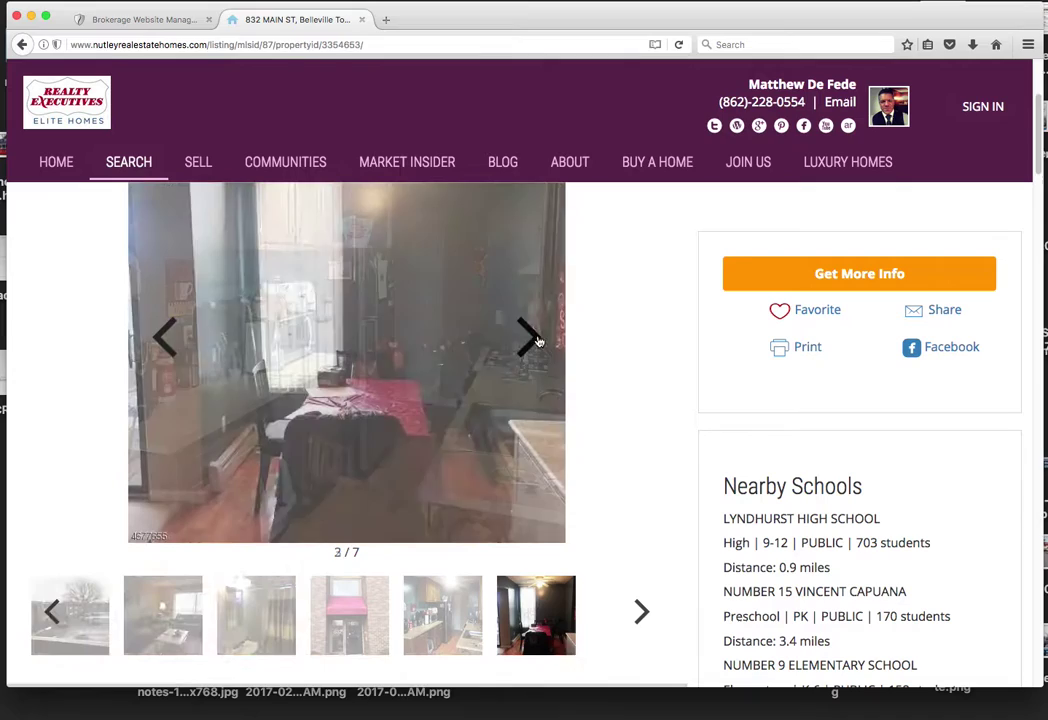
click(530, 338)
click(534, 343)
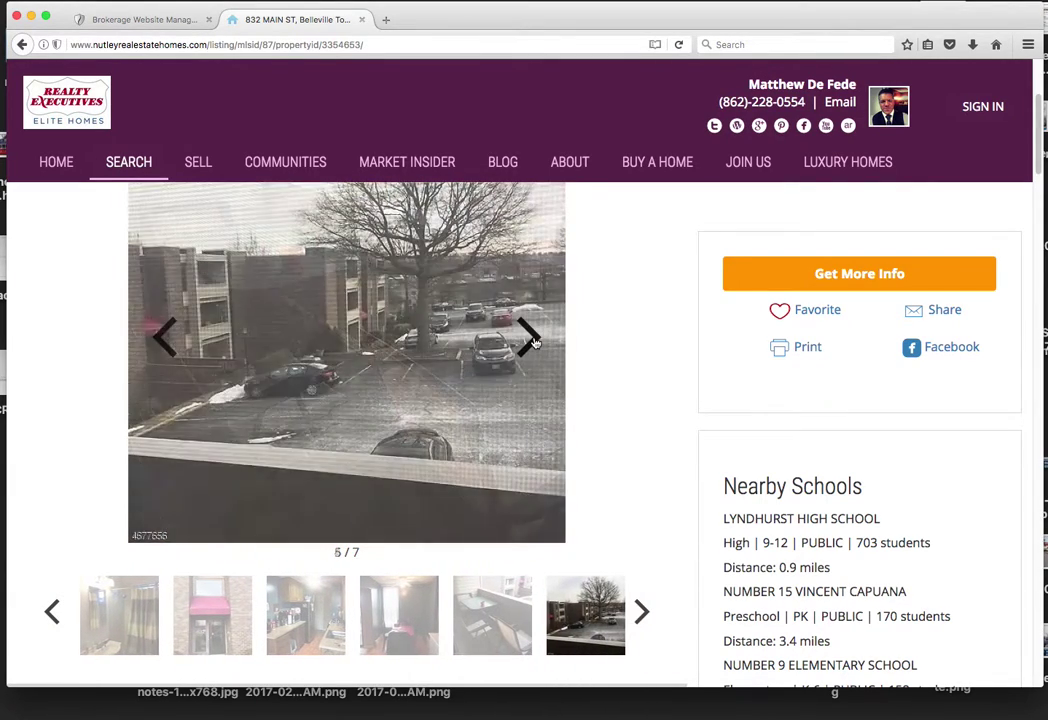
click(534, 343)
click(534, 343)
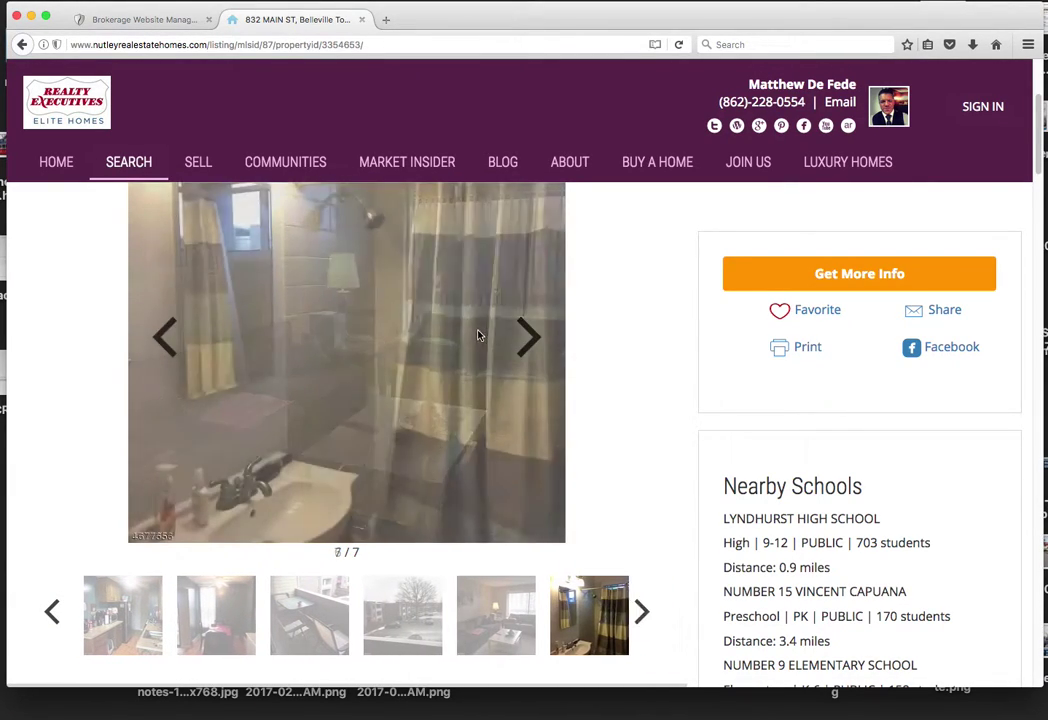
scroll(489, 343, down, 5)
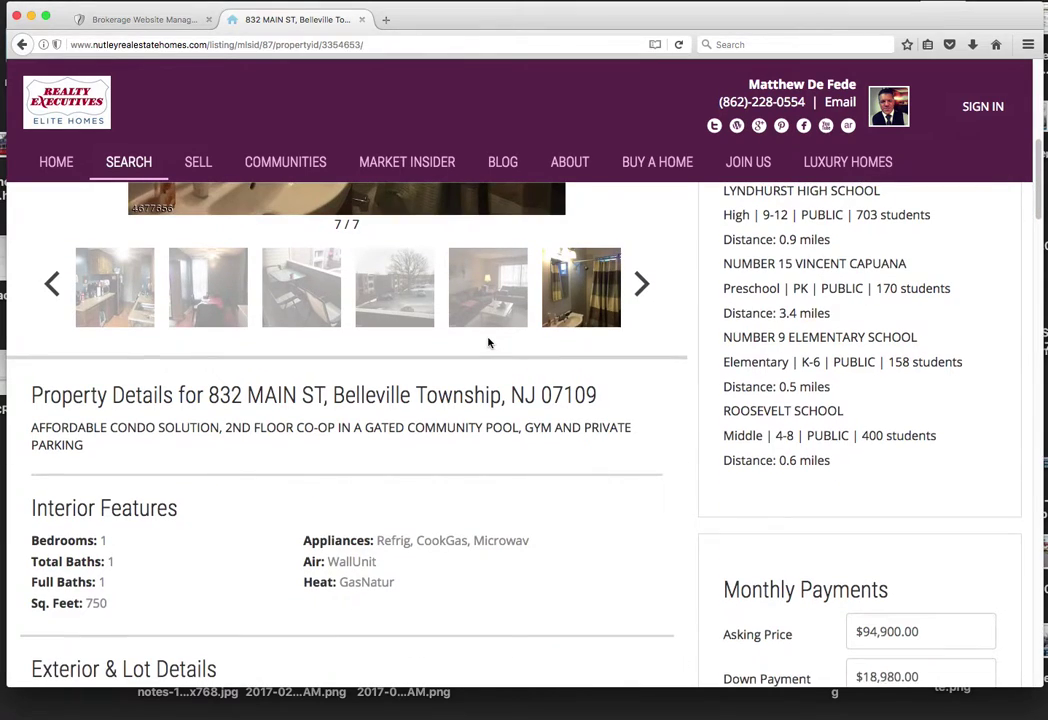
click(641, 295)
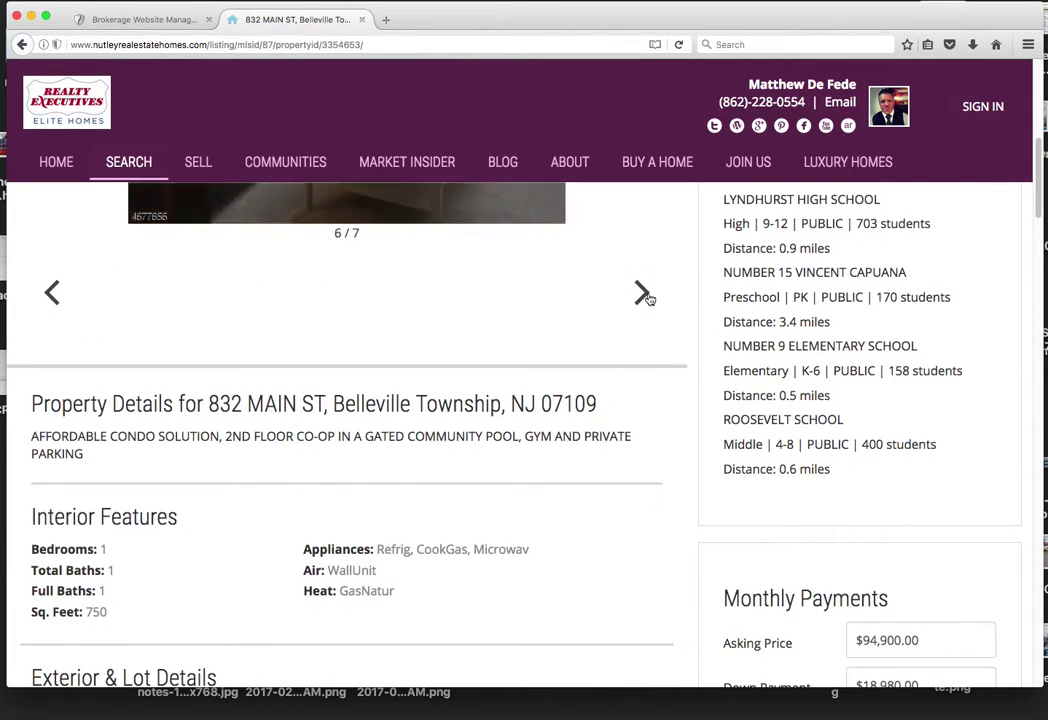
click(600, 311)
scroll(662, 323, down, 7)
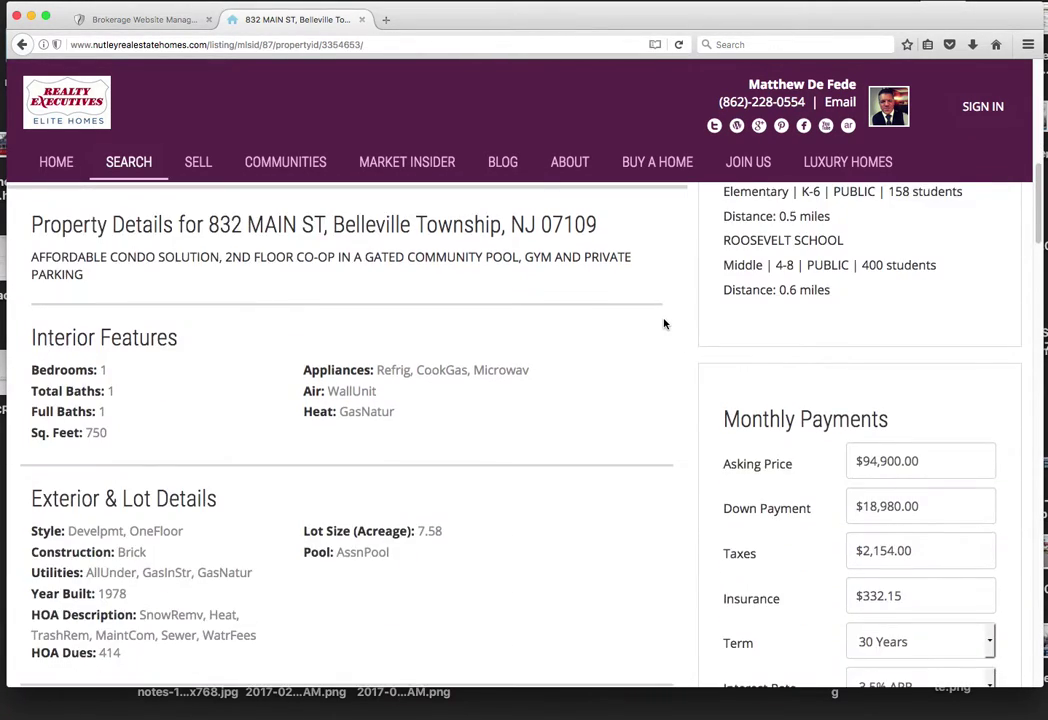
scroll(662, 323, down, 7)
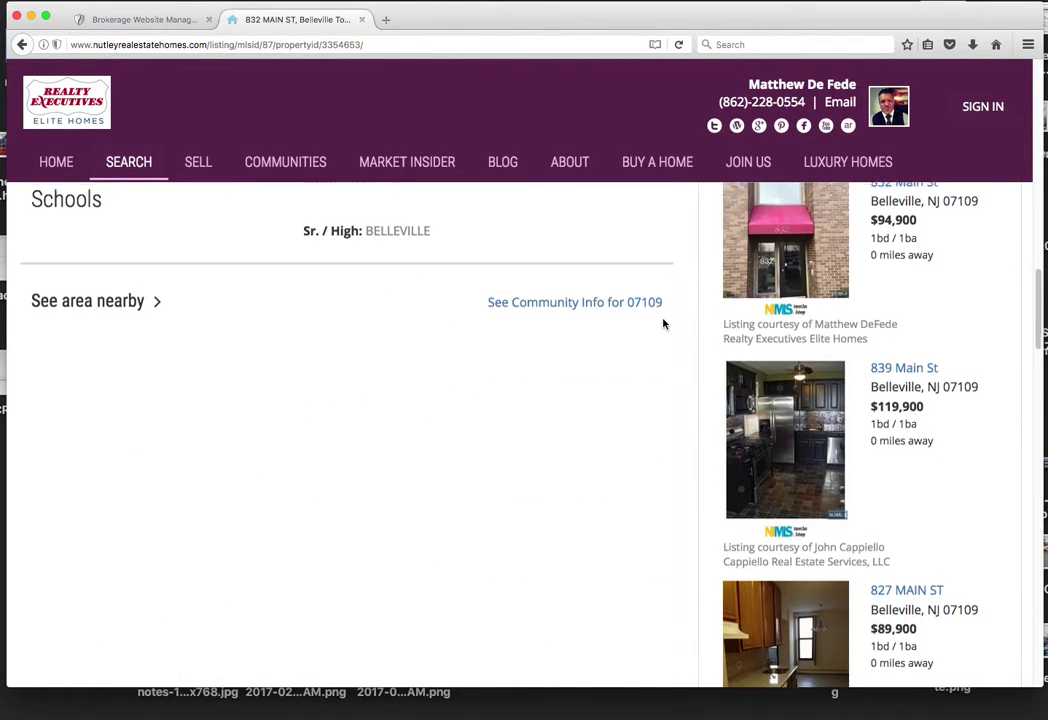
scroll(662, 323, up, 20)
scroll(662, 323, up, 2)
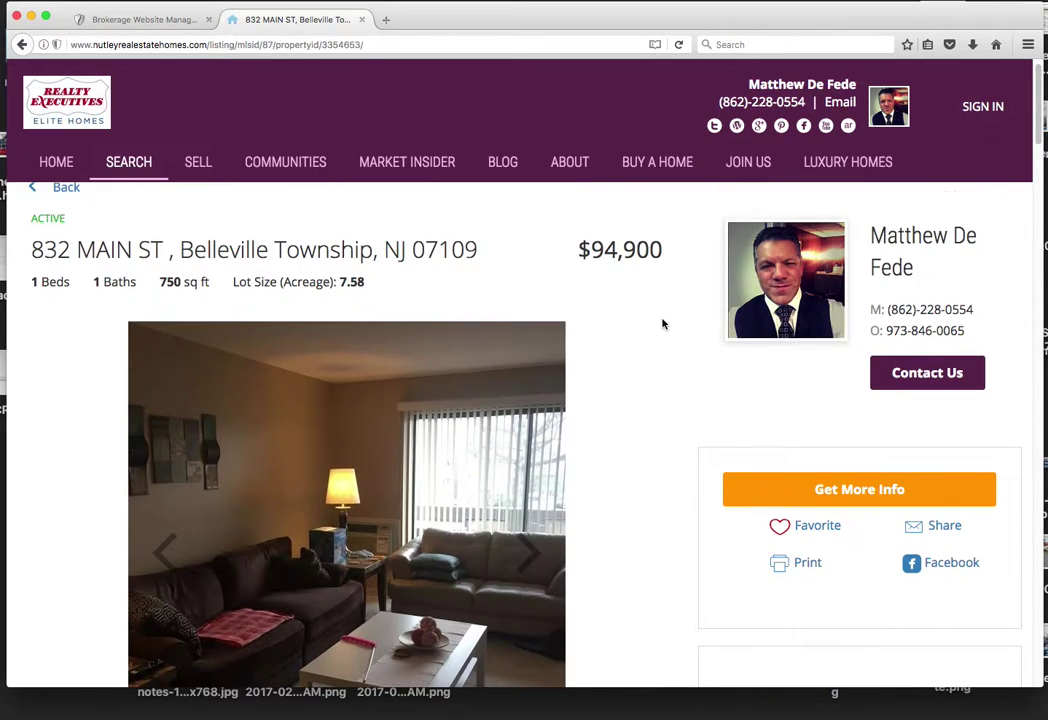
click(848, 478)
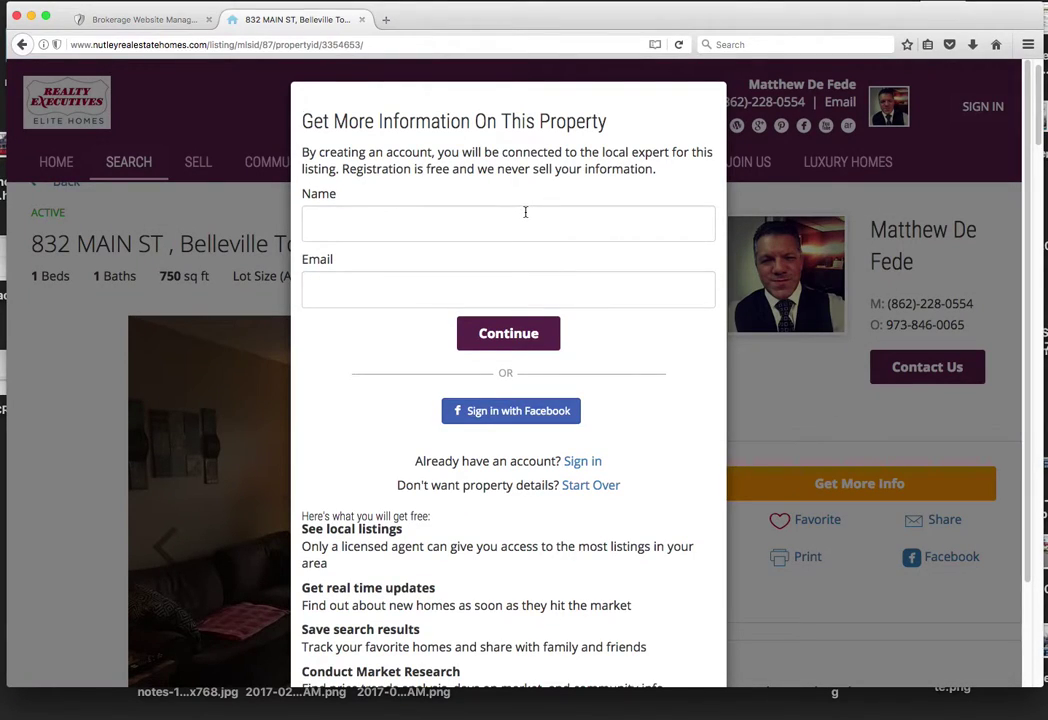
Step: Try the sign-up form's Name field, then return to the published condo blog post
click(525, 212)
click(21, 46)
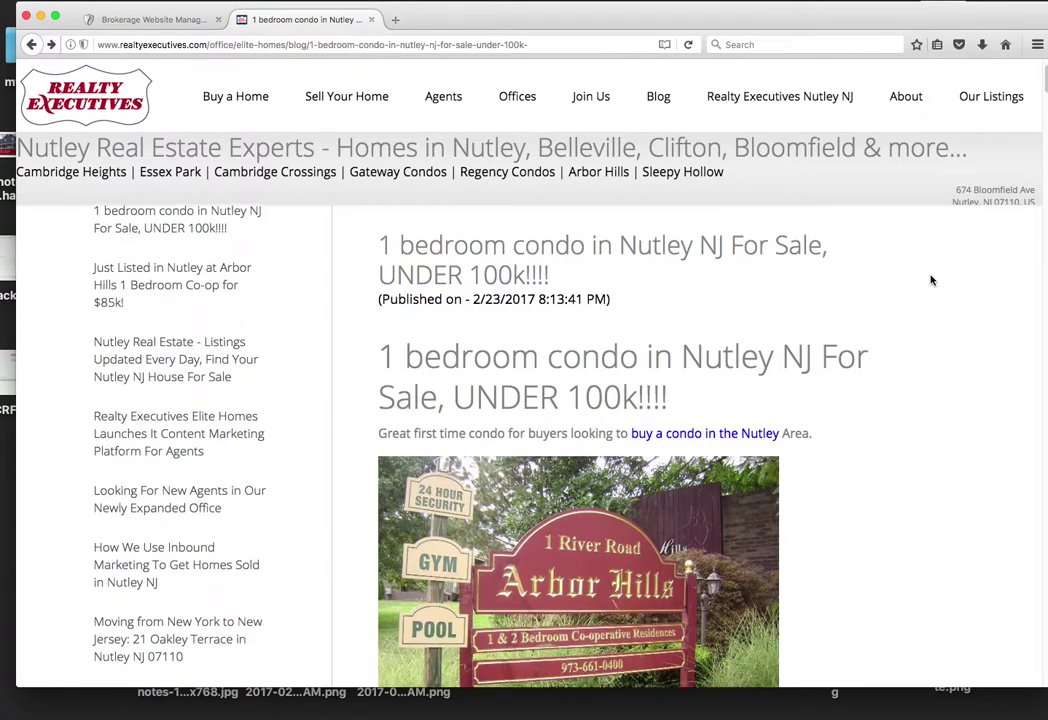
scroll(930, 280, down, 2)
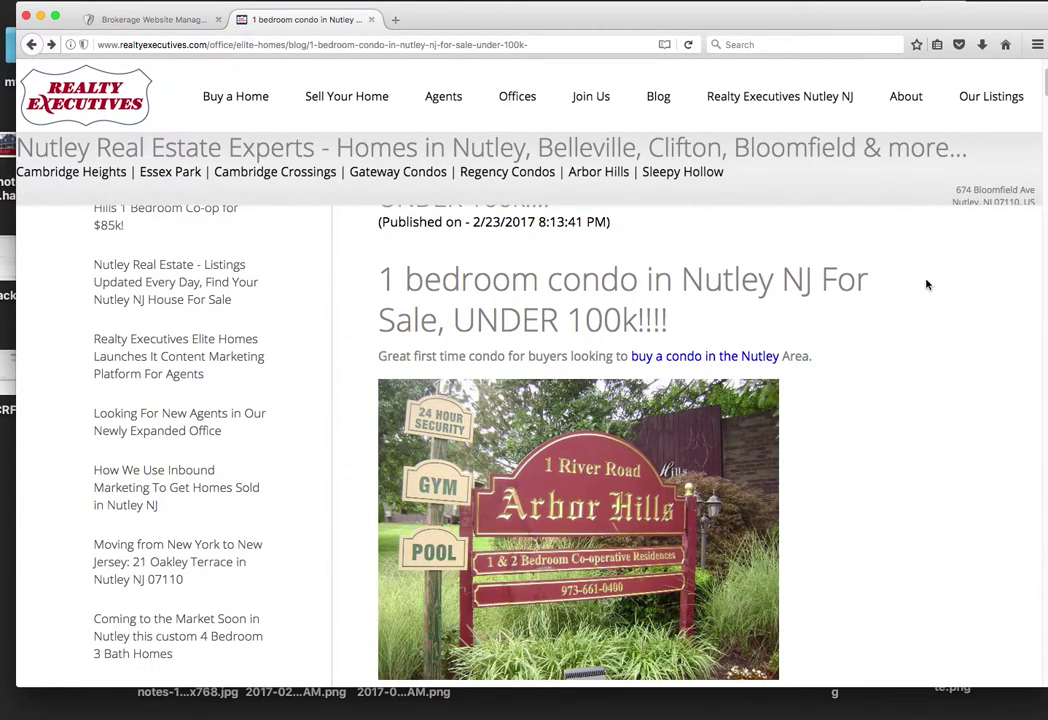